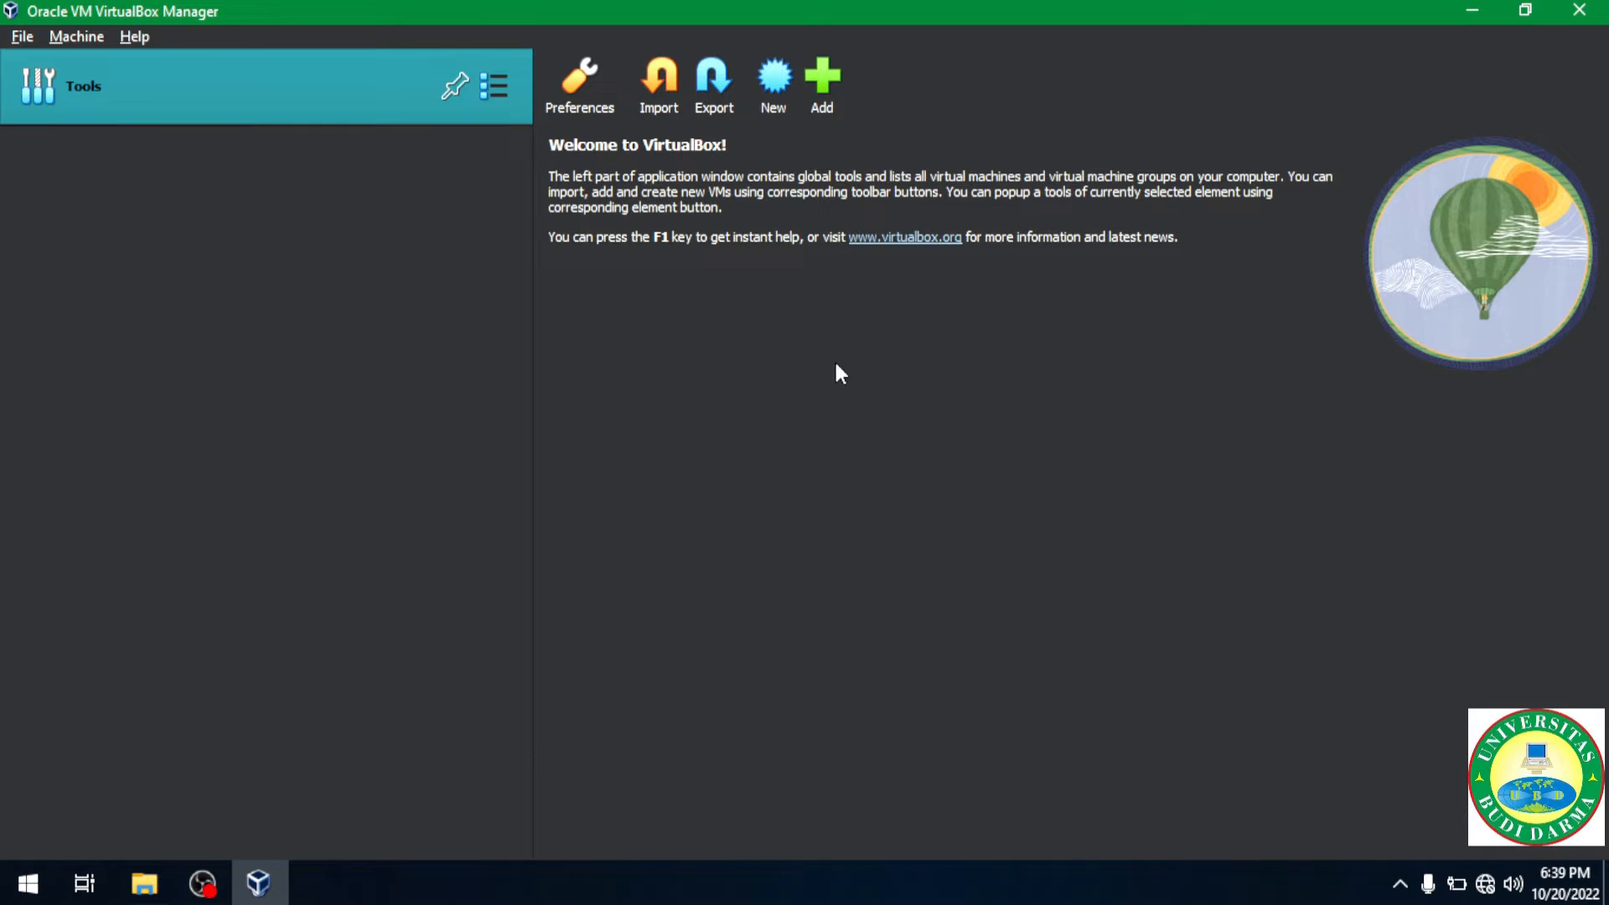
Step: Start creating a new virtual machine and name it Windows 7
left_click(776, 99)
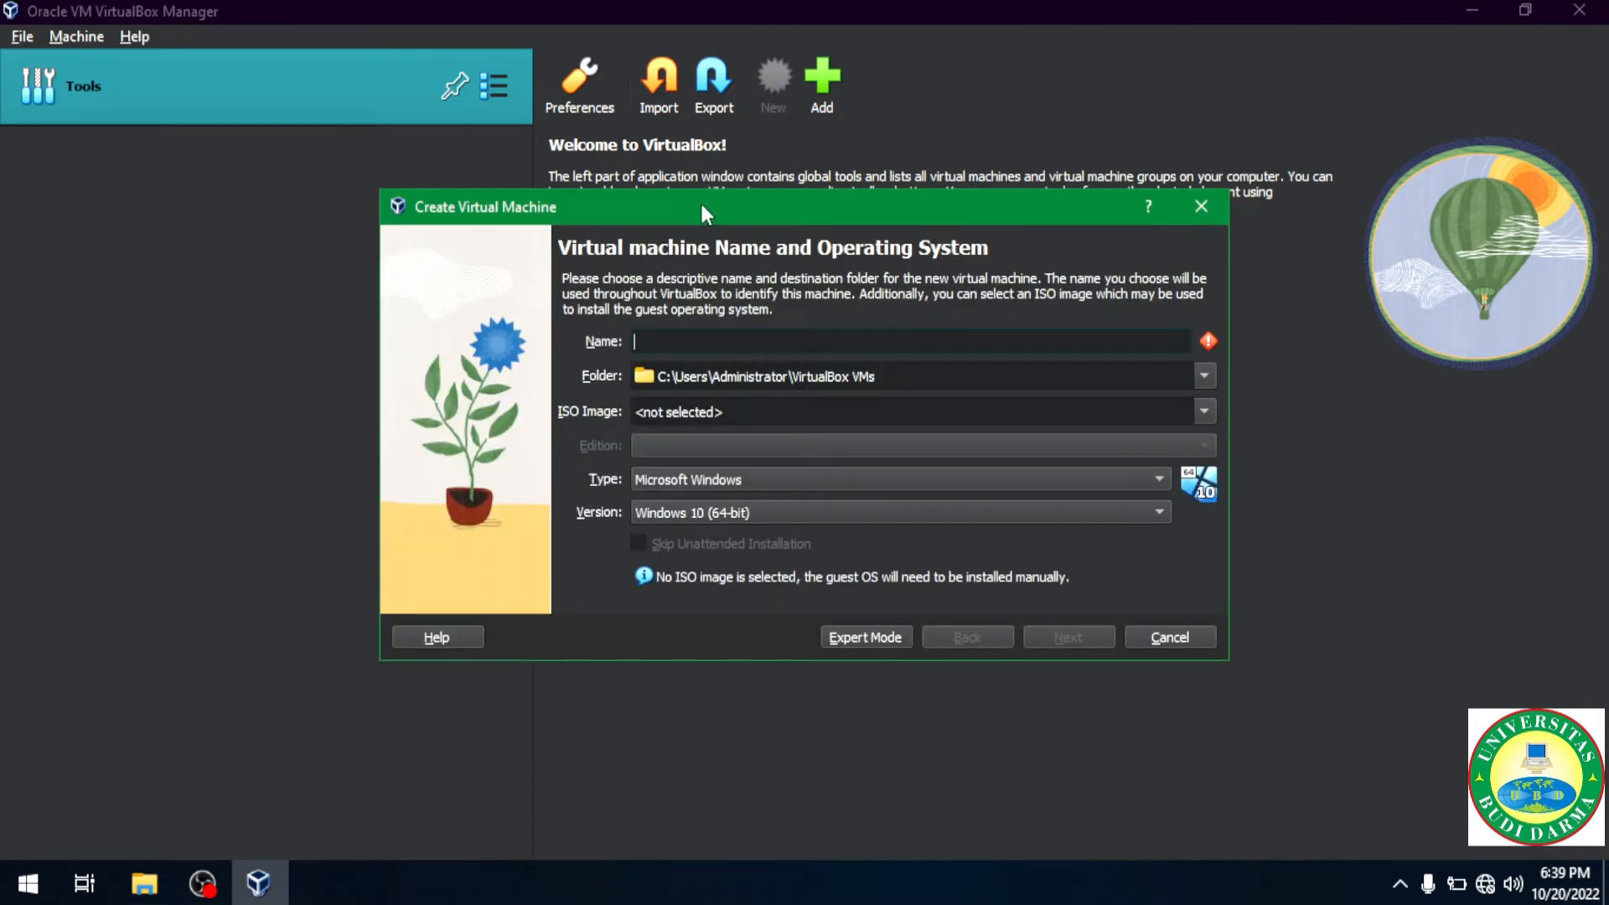
left_click_drag(701, 205, 786, 191)
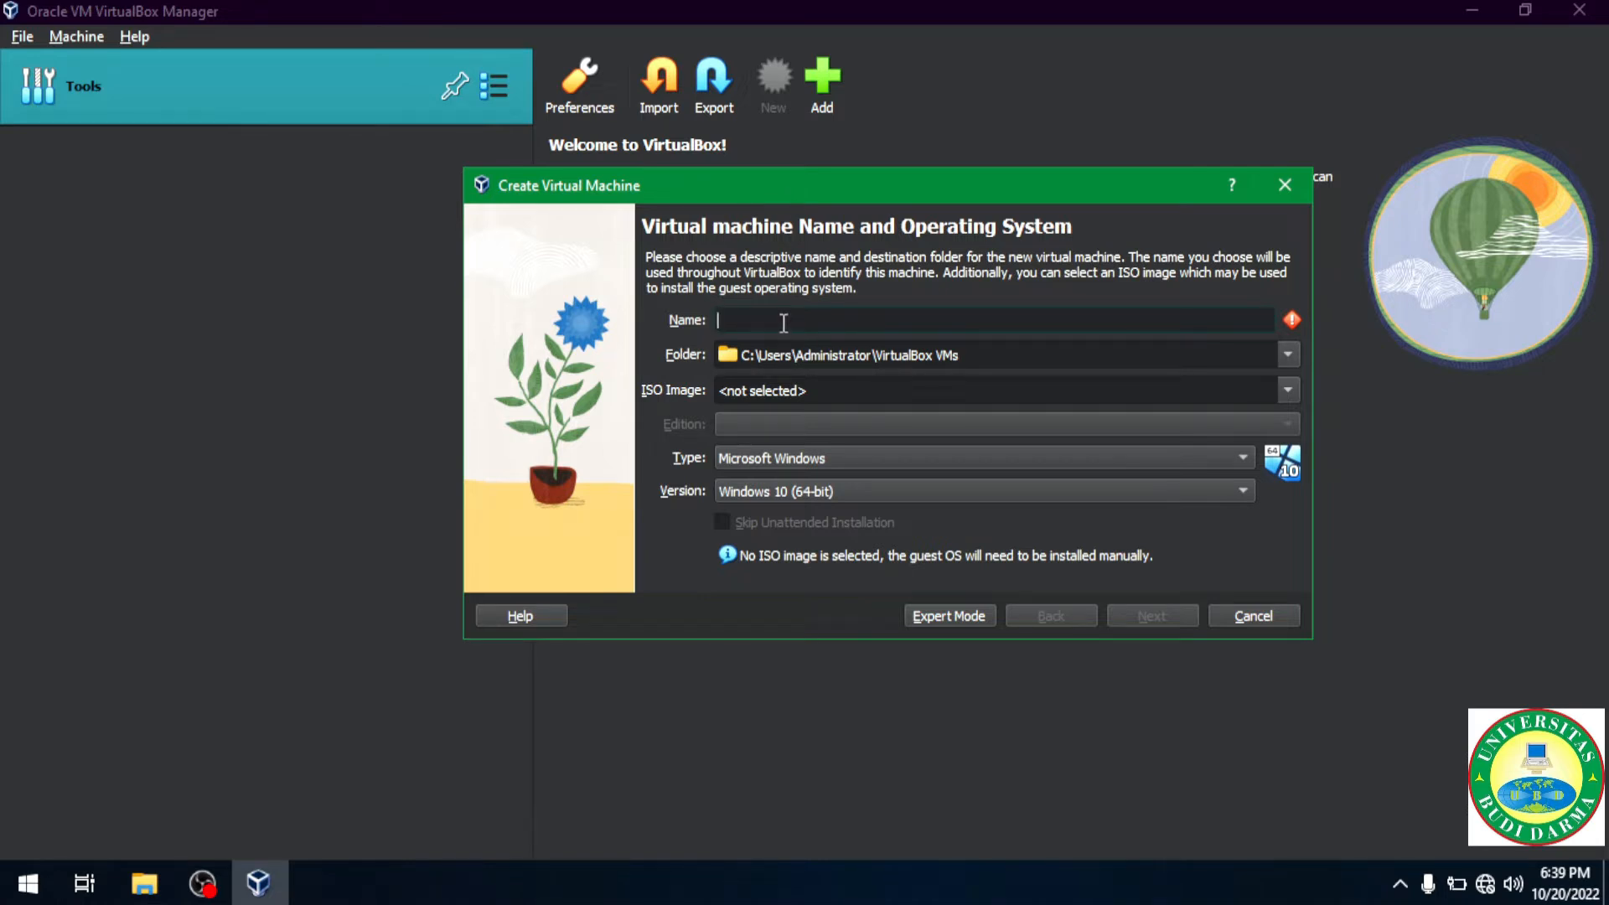
type("Windows 7")
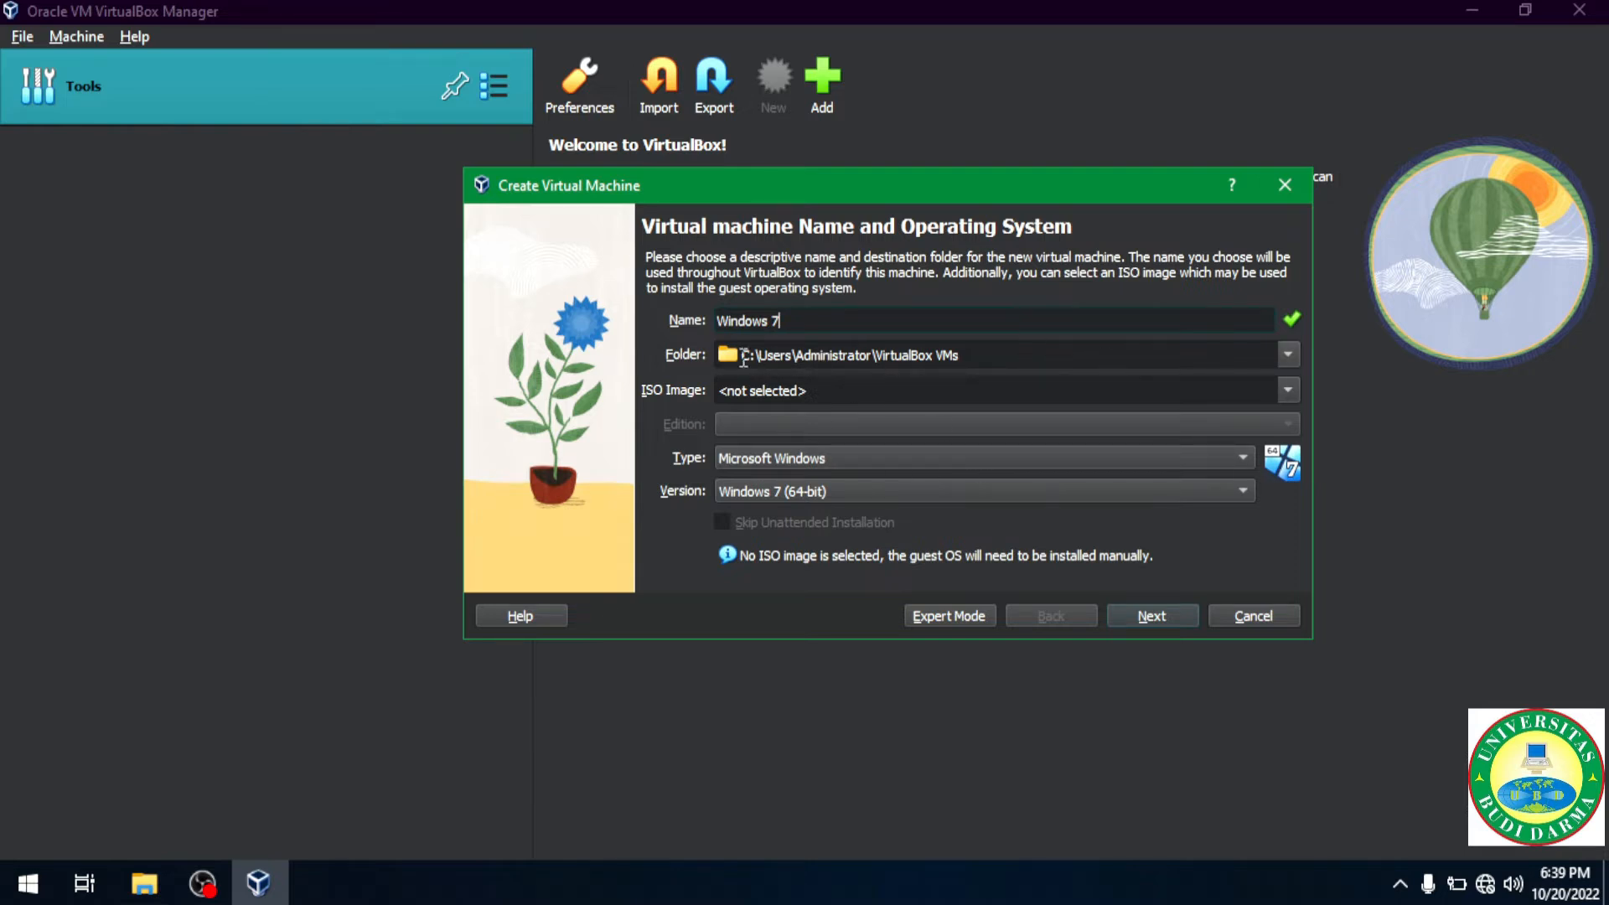
Step: Choose another machine folder and browse to C:\Program Files\Oracle\VirtualBox
left_click(1290, 350)
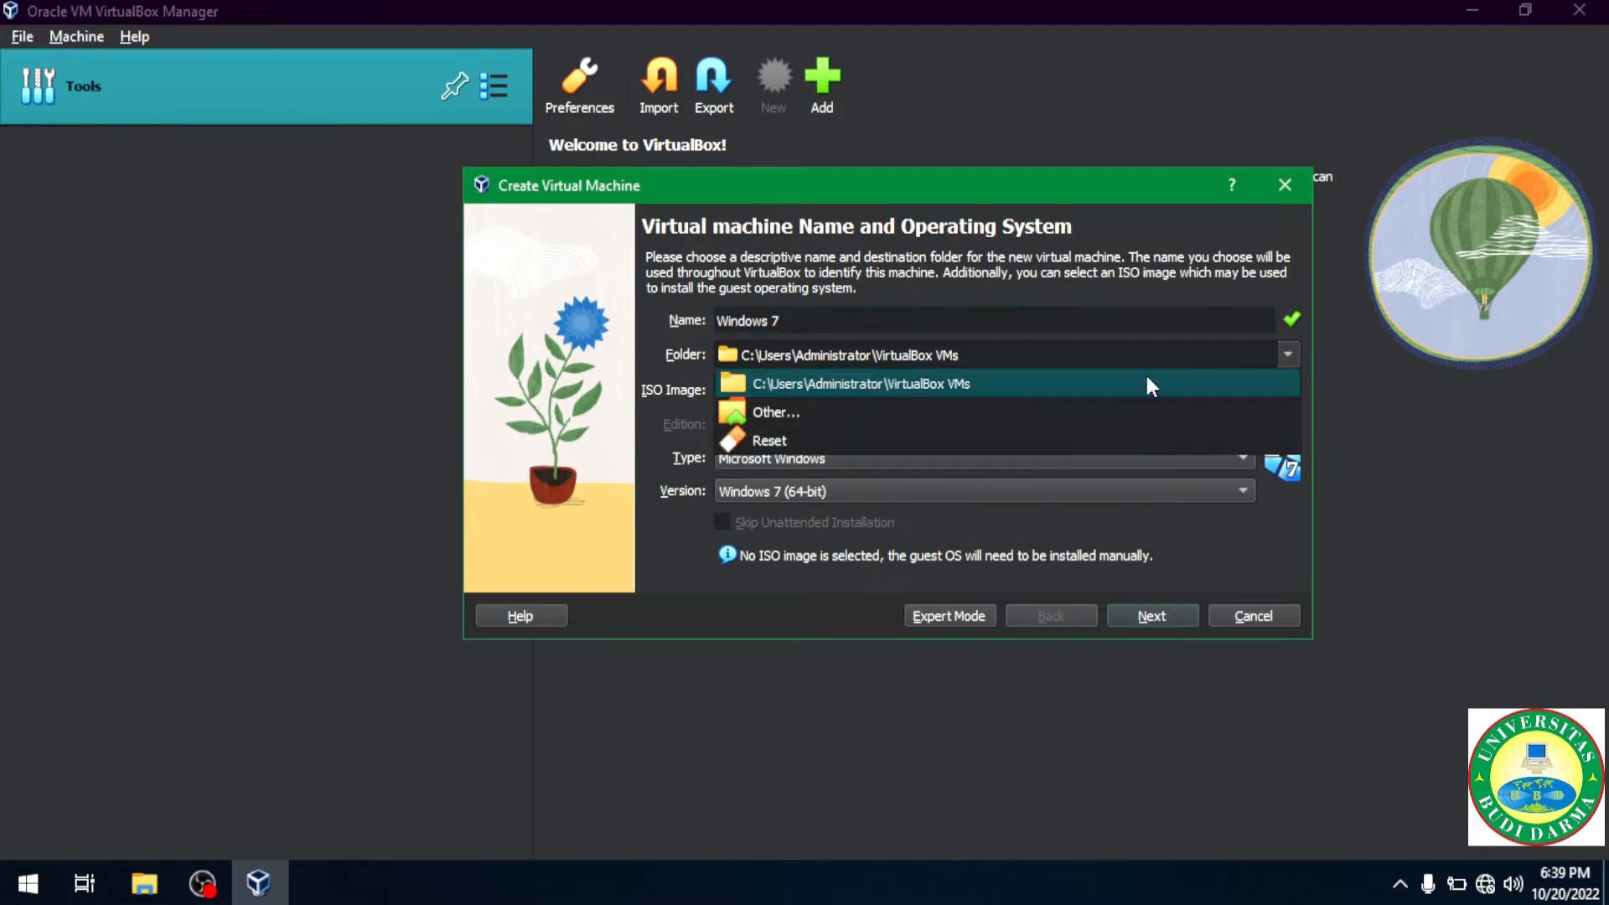
left_click(926, 414)
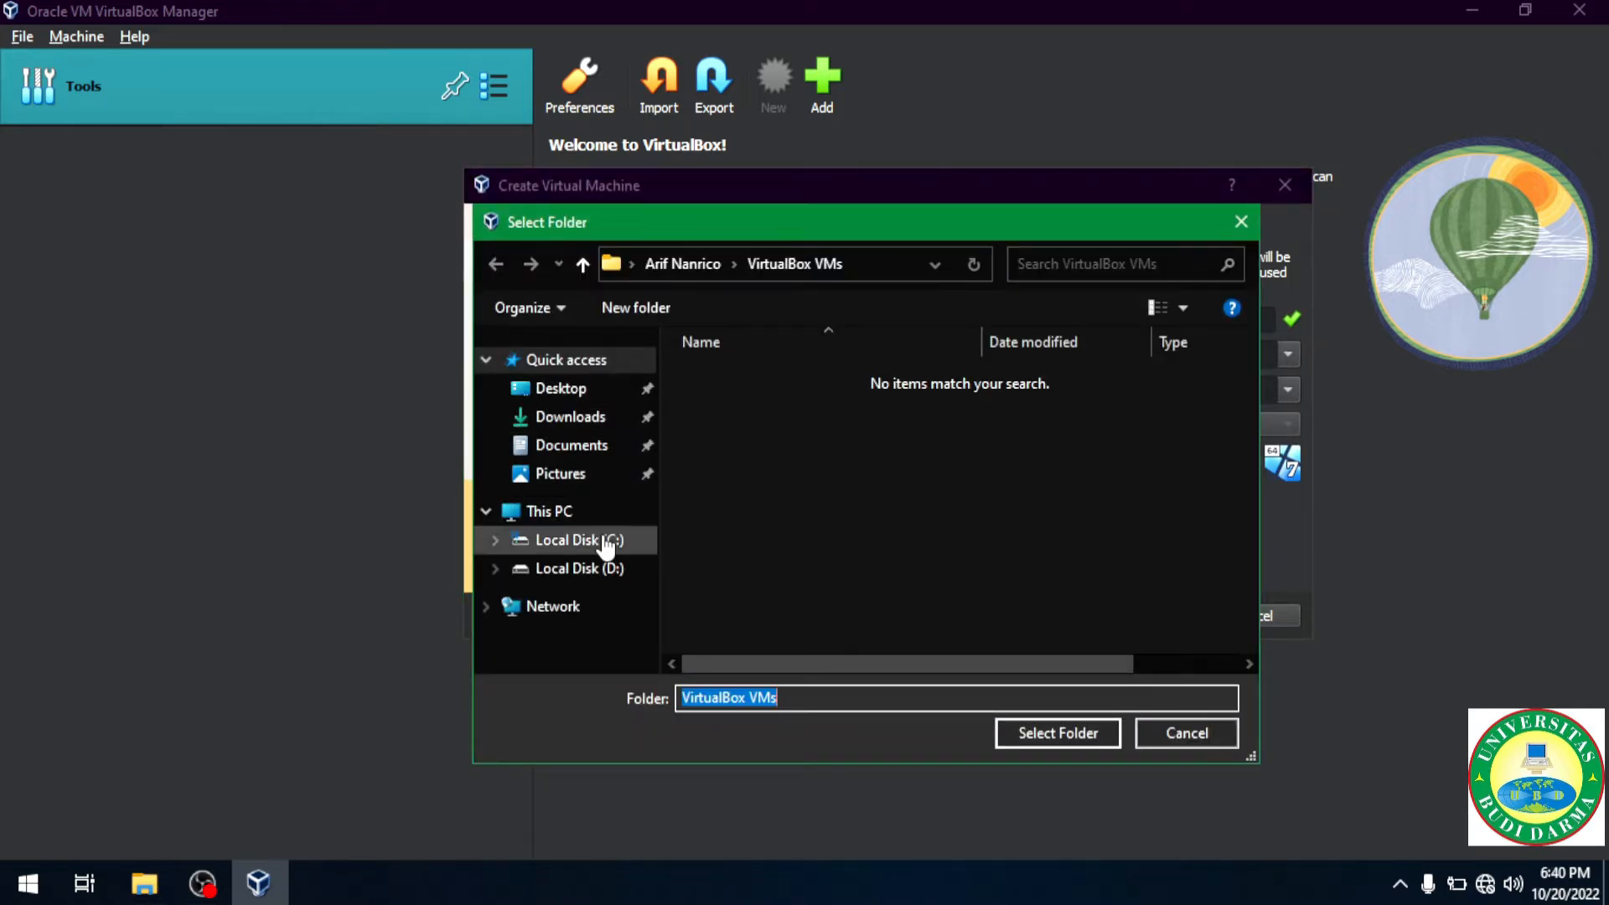
left_click(606, 543)
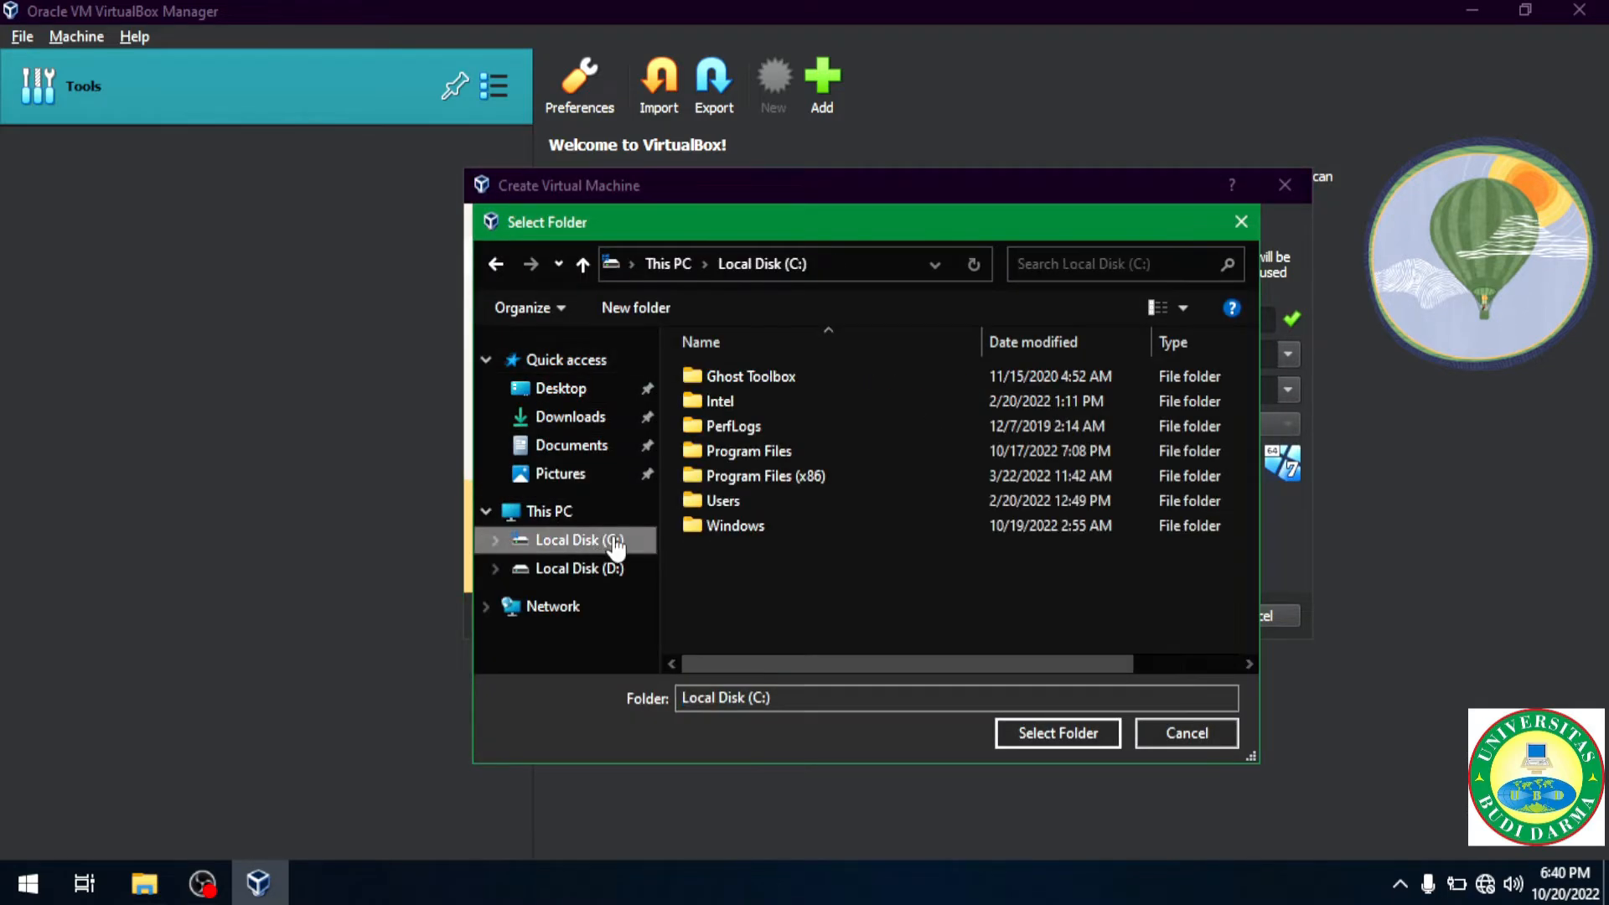
left_click(761, 461)
double_click(761, 460)
scroll(761, 461, "down", 5)
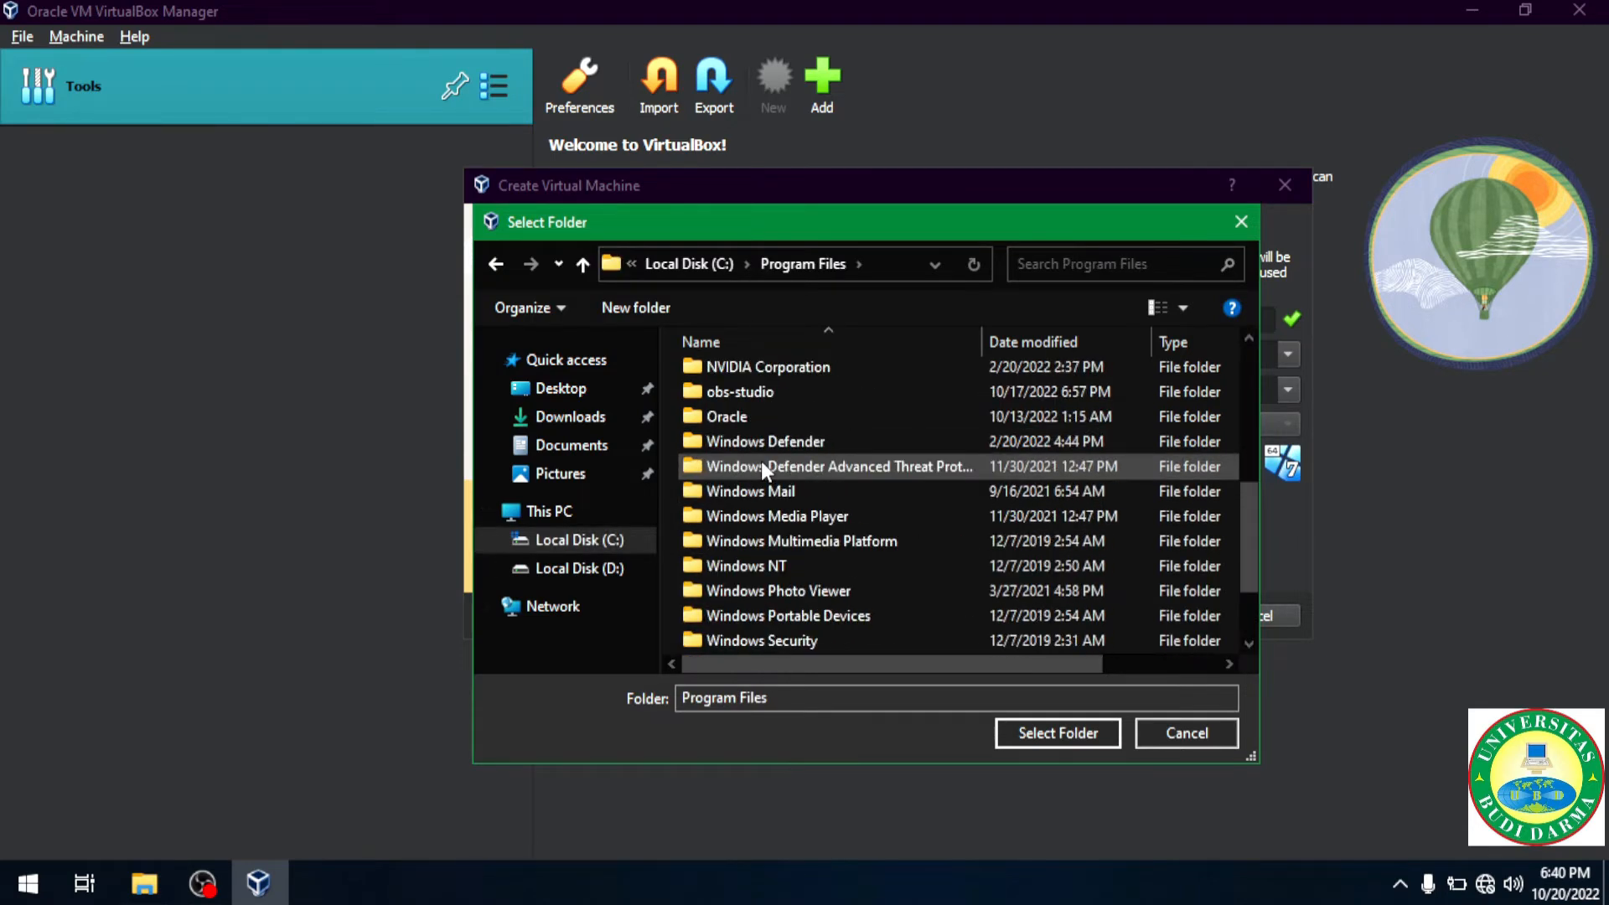
double_click(743, 416)
left_click(760, 377)
double_click(761, 377)
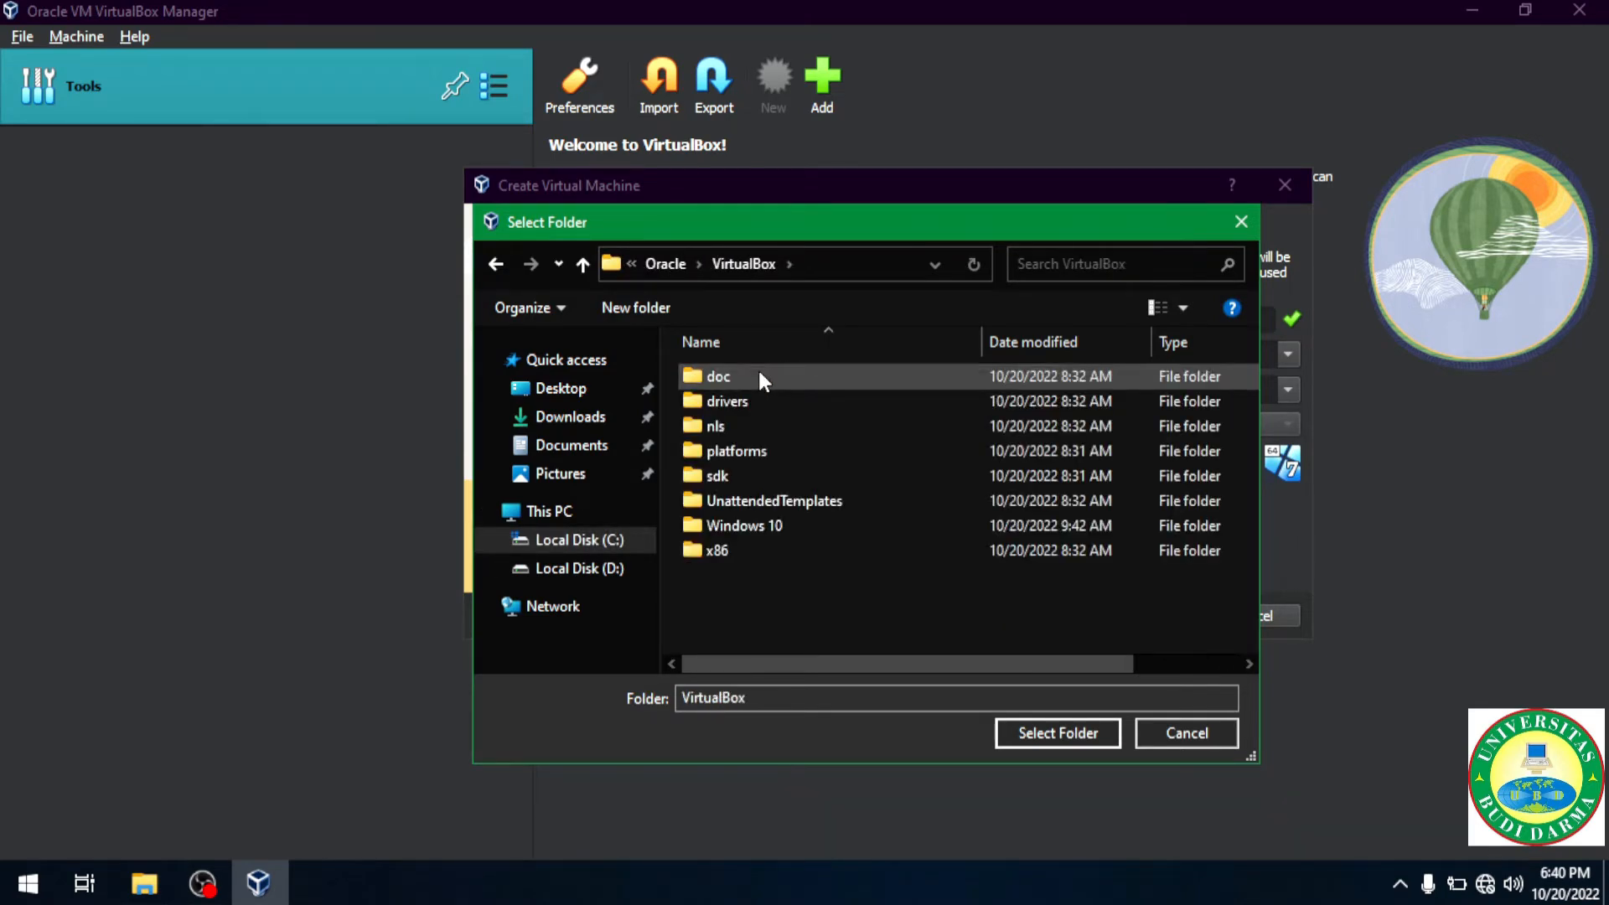
Step: Rename the Windows 10 folder inside the VirtualBox directory as Windows 7
left_click(742, 524)
left_click(740, 524)
left_click(743, 524)
key("BackSpace")
key("BackSpace")
type("7")
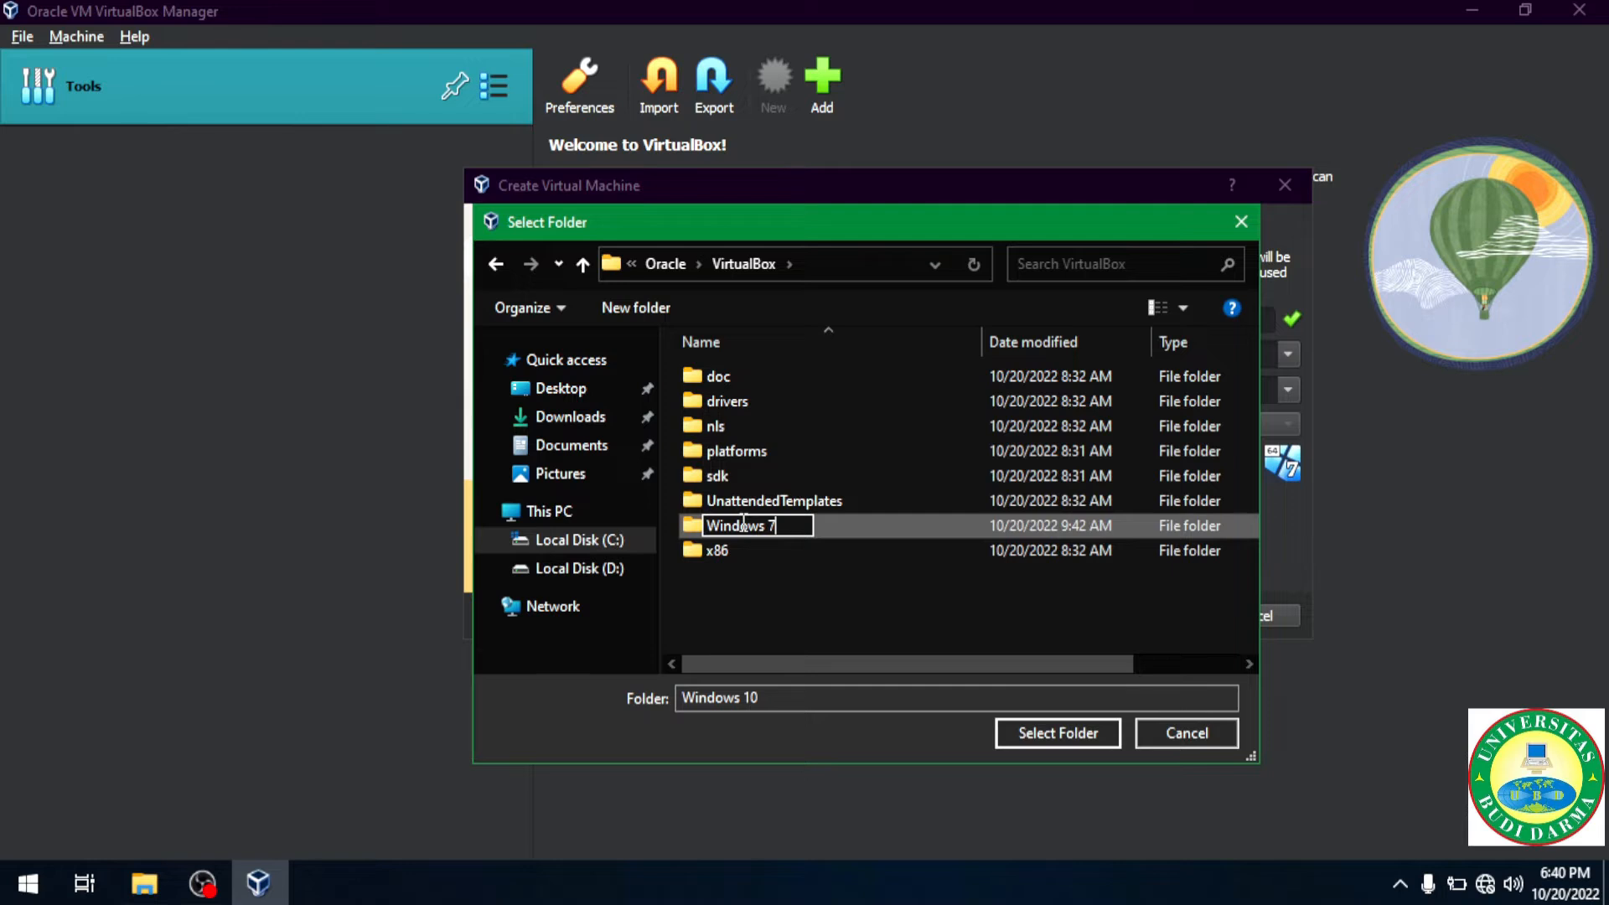
key("Return")
Step: Open the Windows 7 folder and select it as the virtual machine's destination folder
left_click(736, 550)
left_click(728, 530)
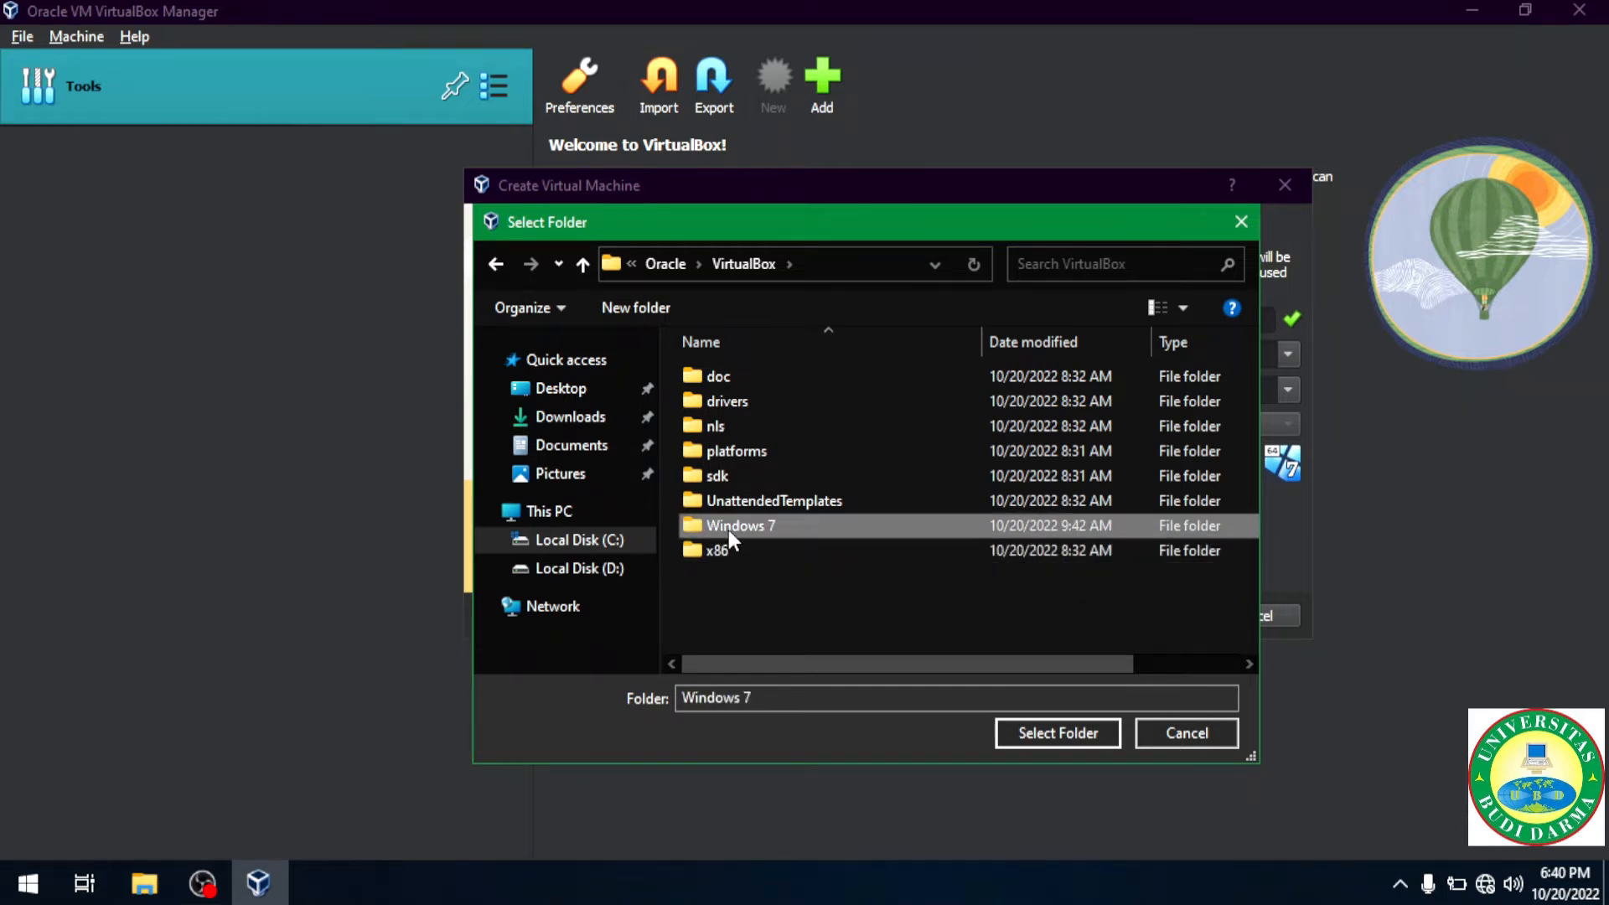
double_click(727, 529)
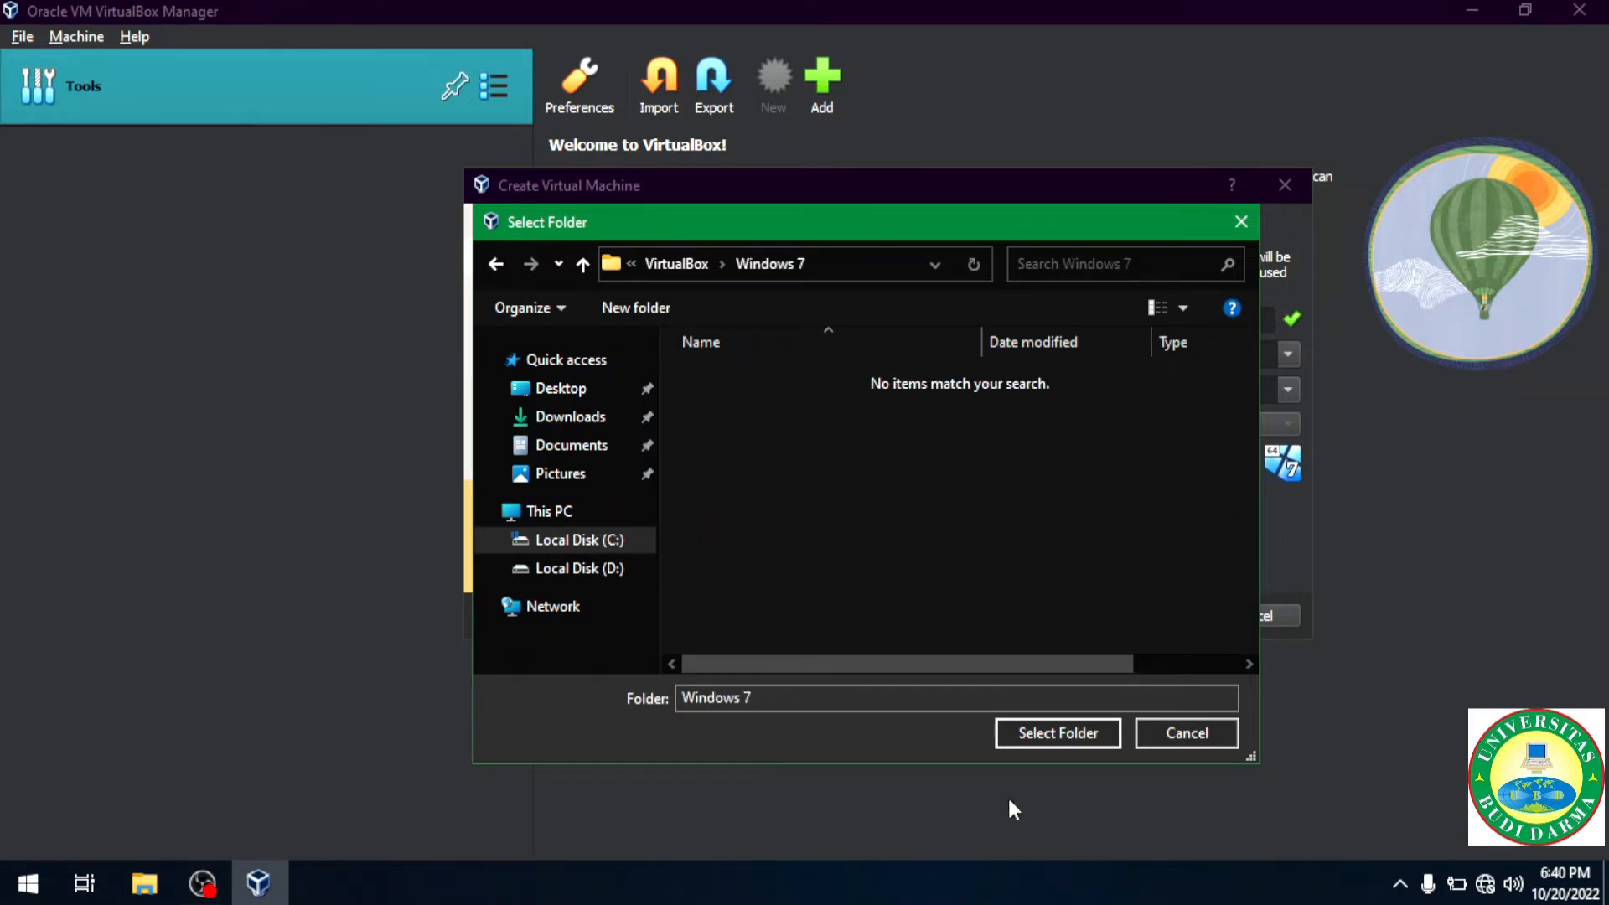
left_click(1043, 724)
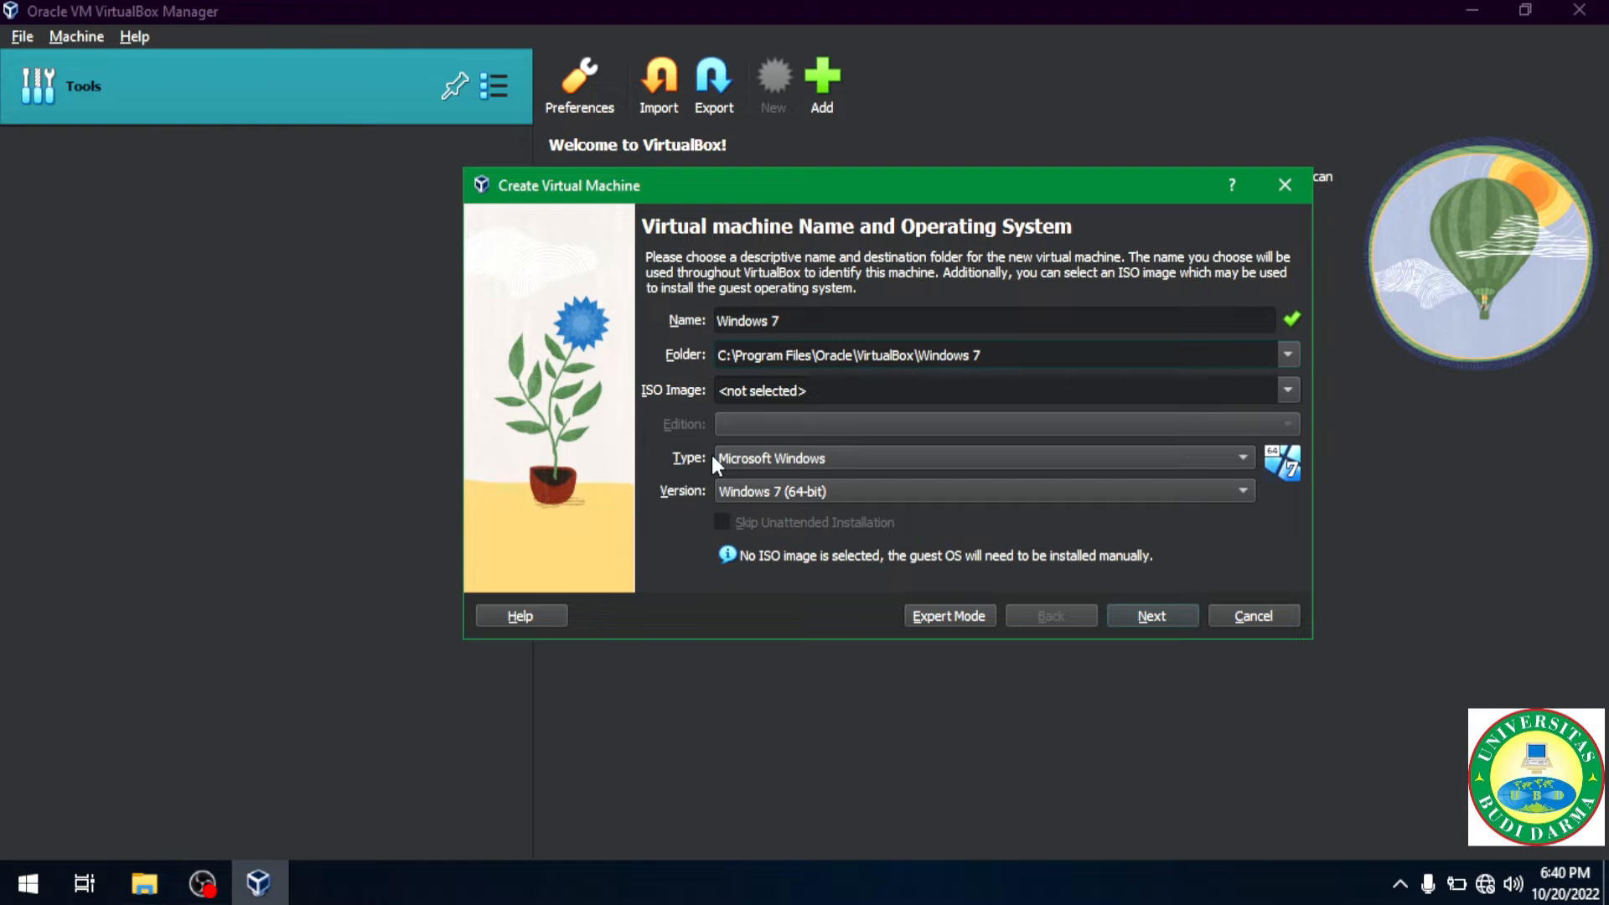
Step: Choose Windows 7 (64-bit) as the guest version and continue to the hardware settings
left_click(846, 495)
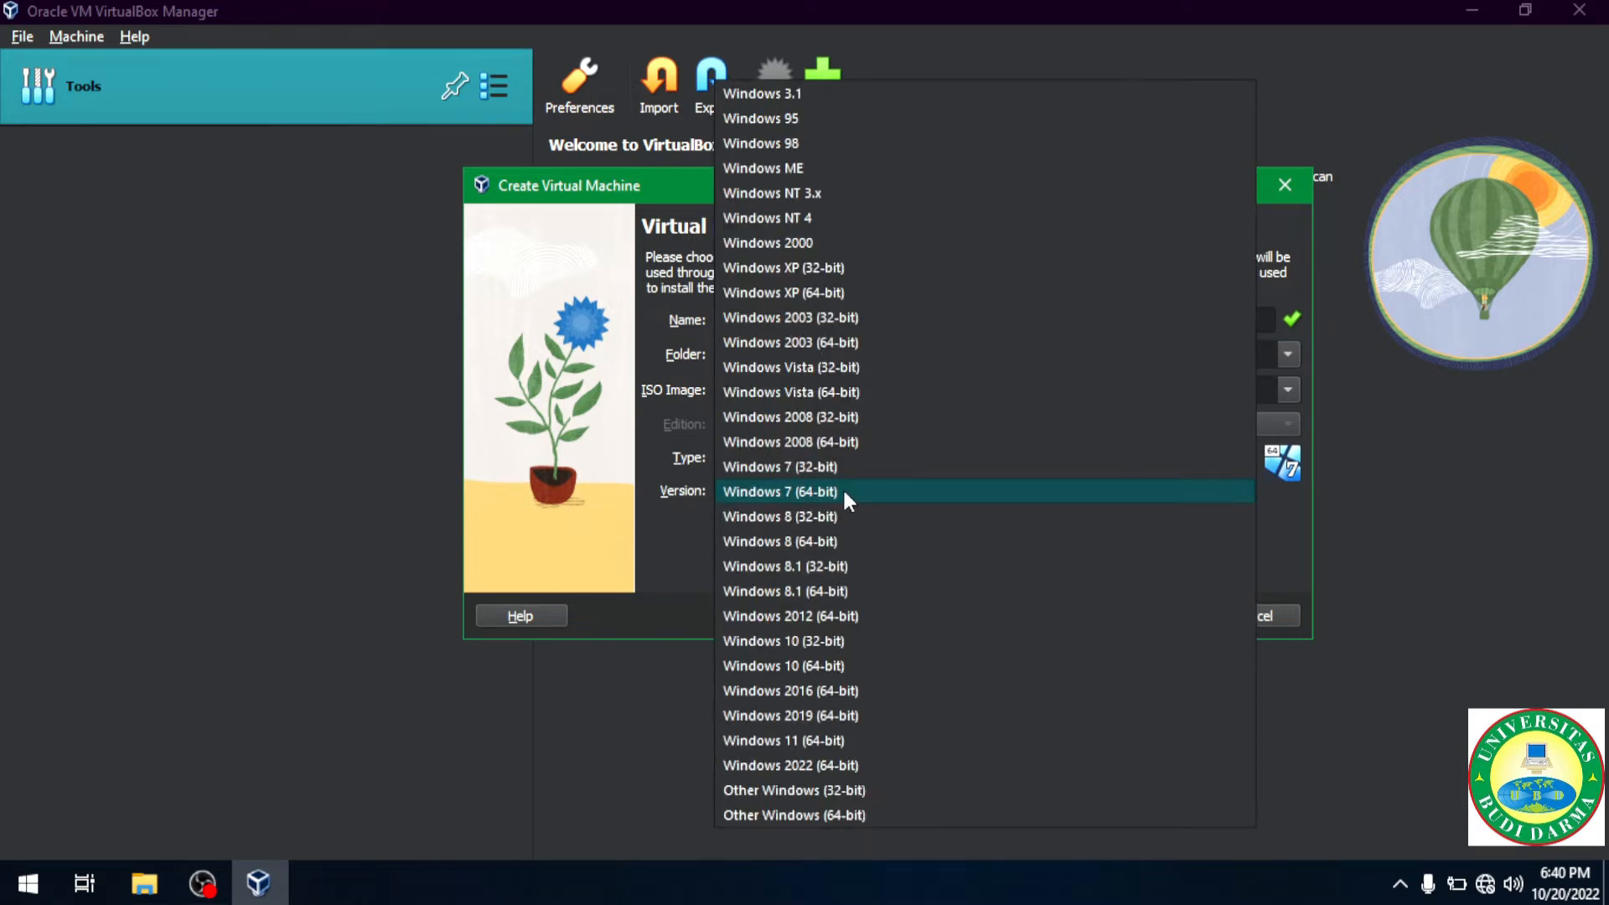
left_click(838, 491)
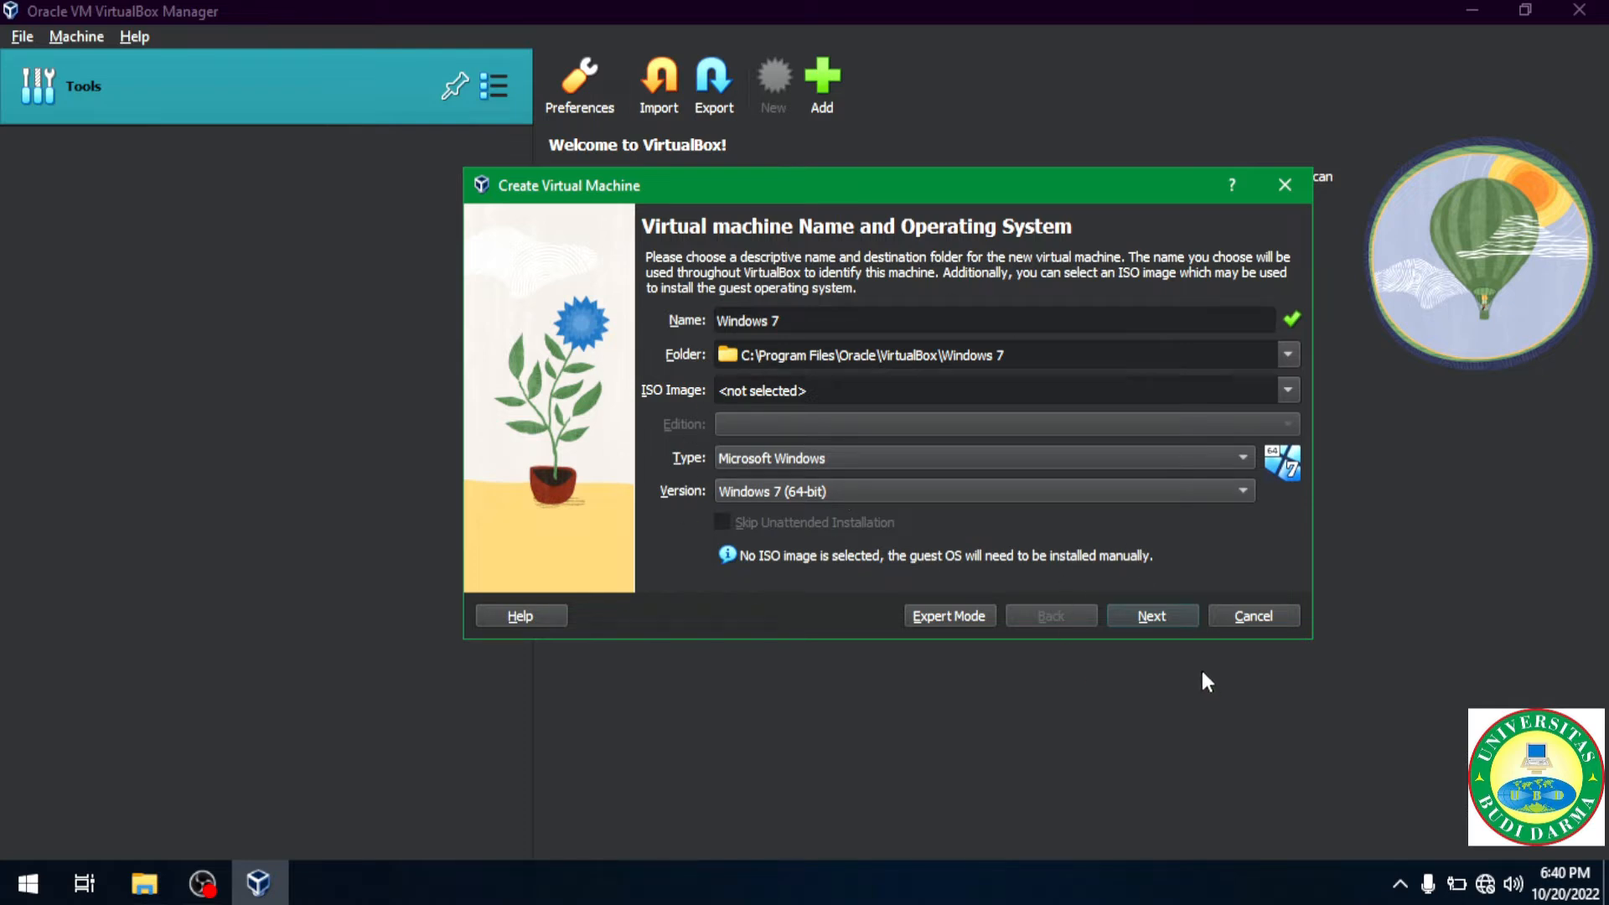
left_click(1167, 620)
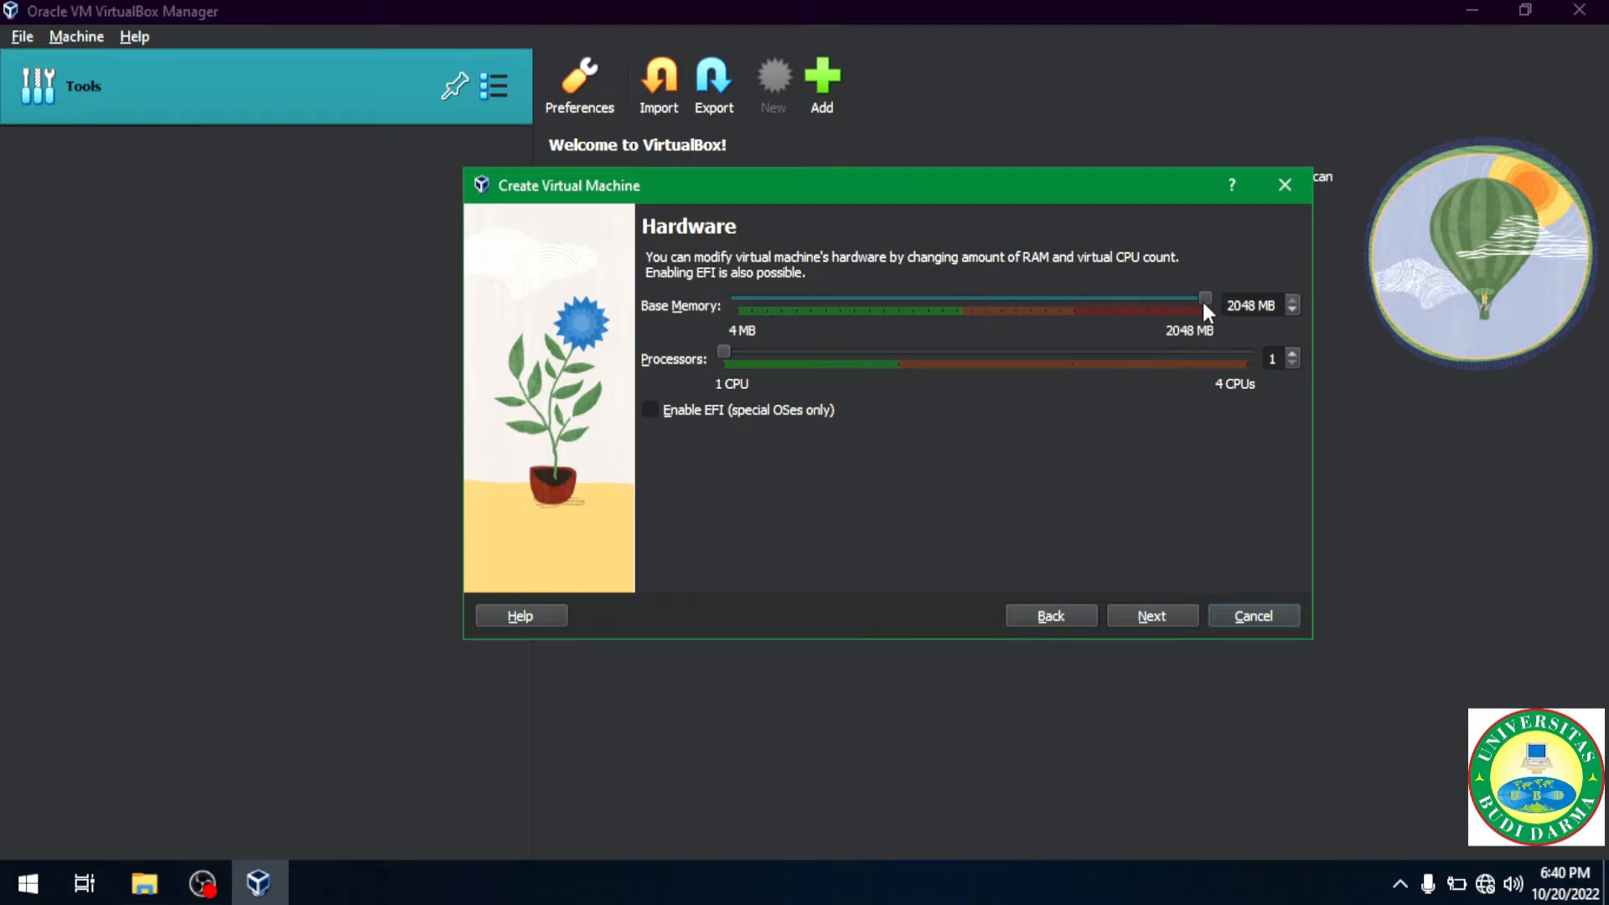
Step: Set the base memory to 946 MB and finish creating the machine with a new 32 GB virtual hard disk
left_click_drag(1205, 300, 954, 323)
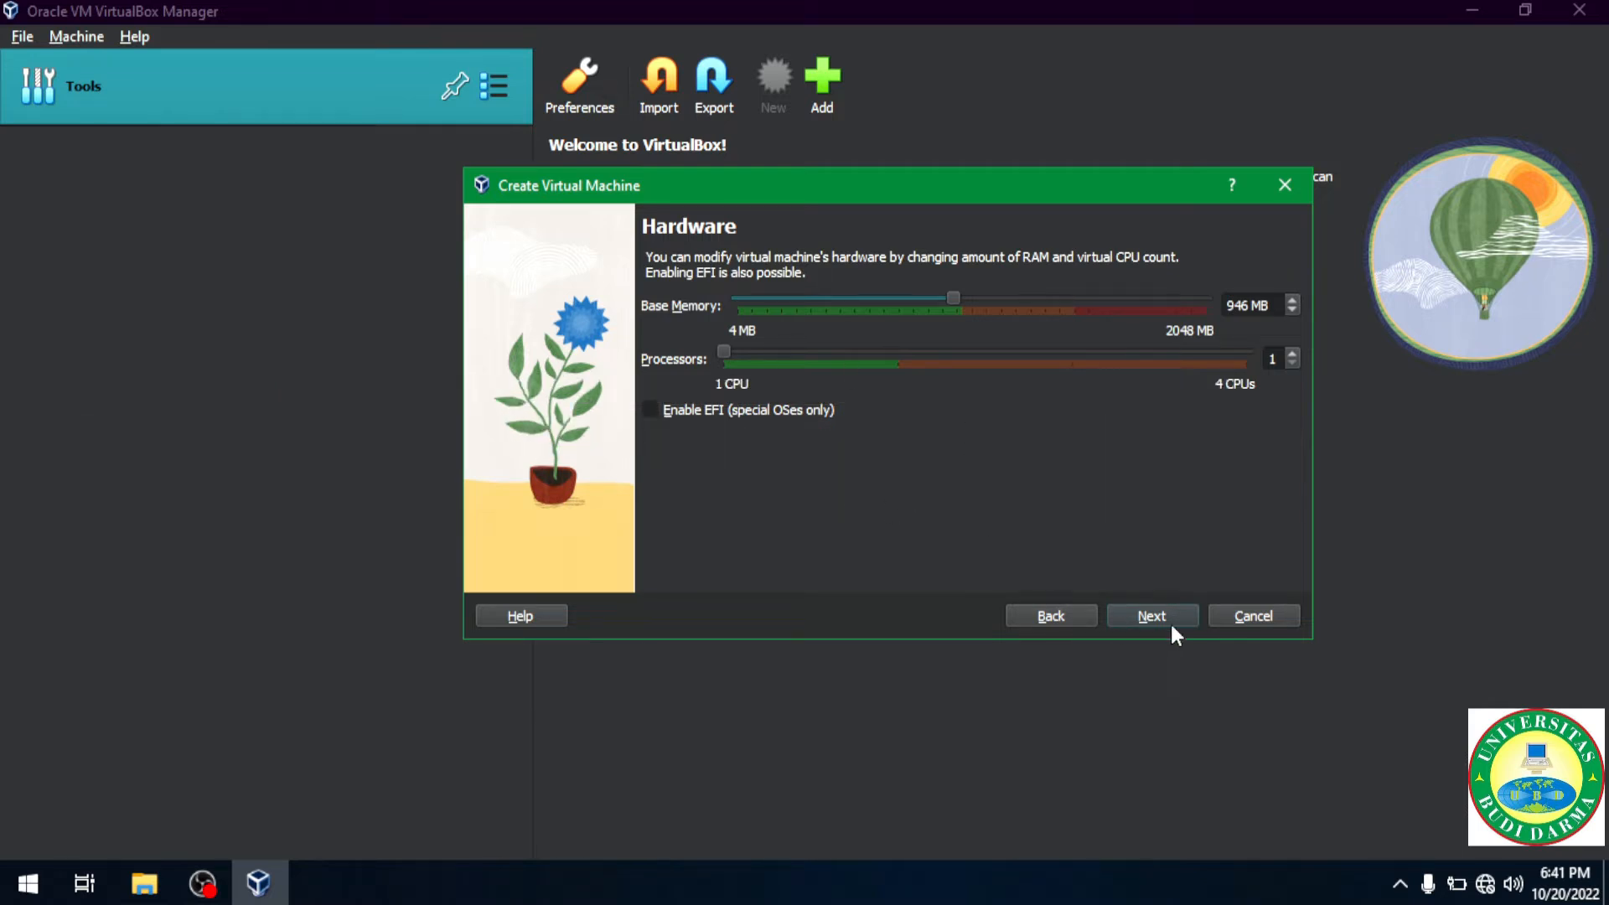
left_click(1141, 618)
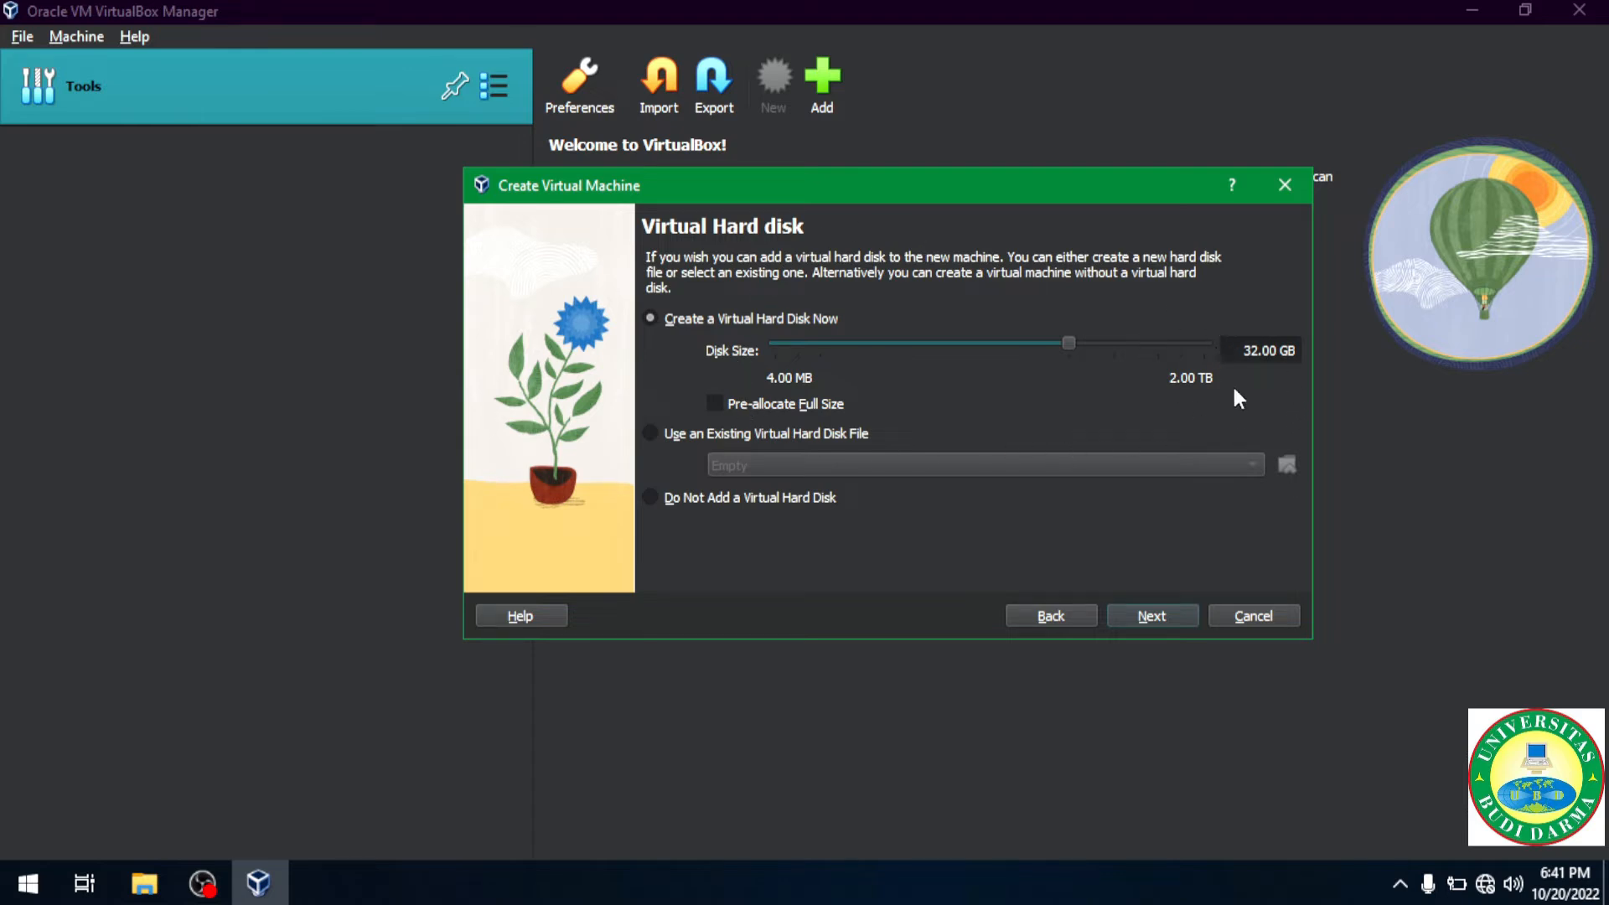
left_click(1153, 615)
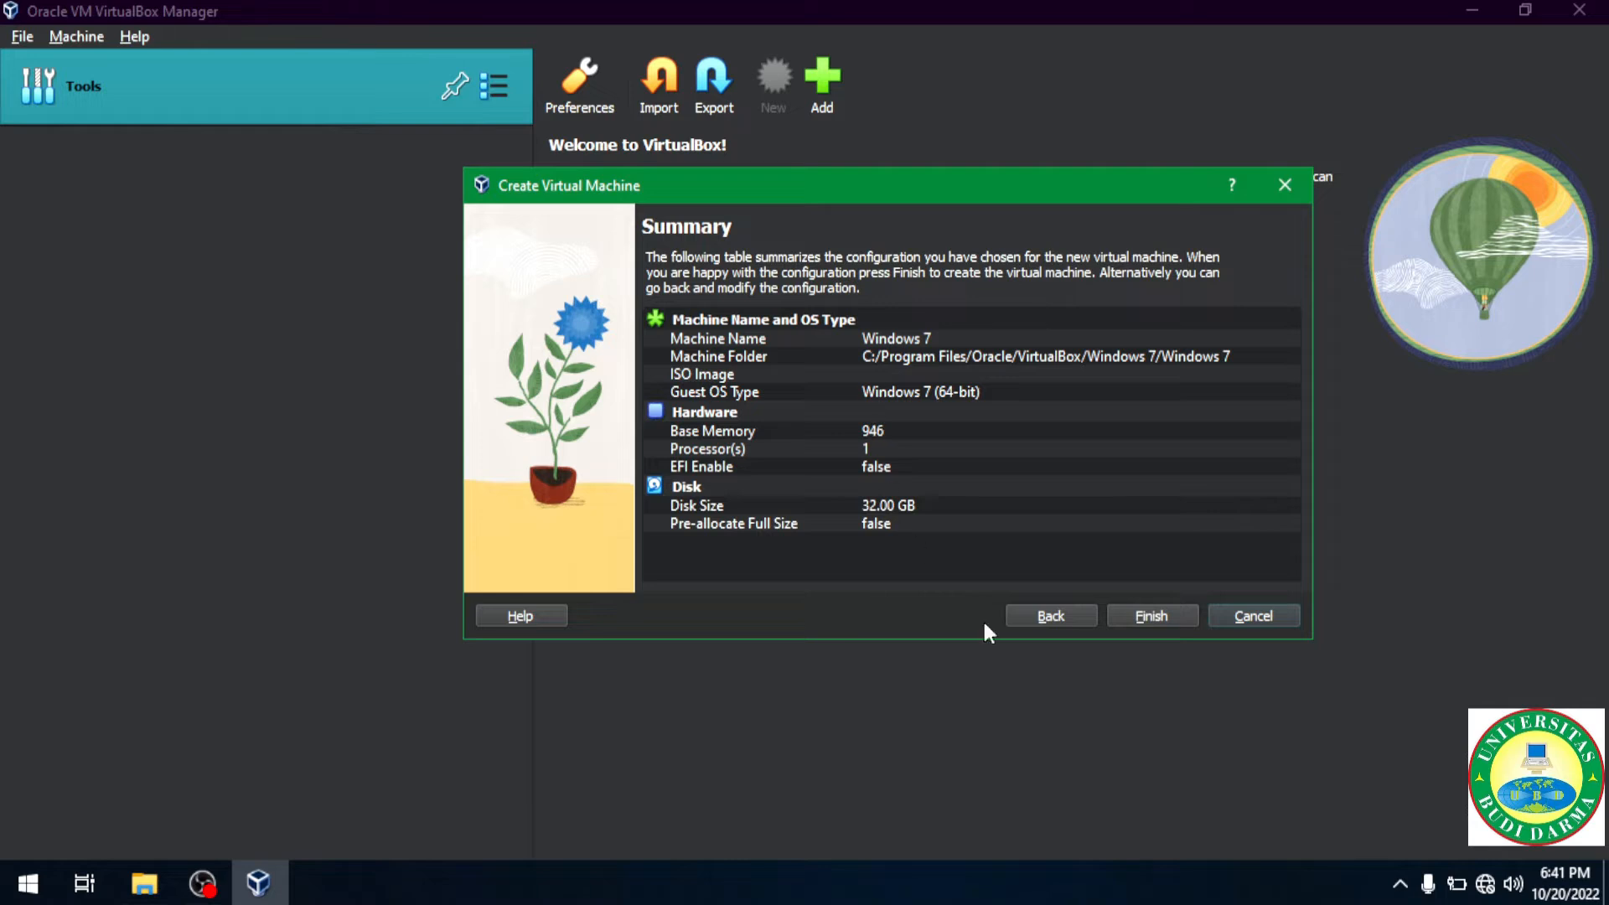
left_click(1141, 616)
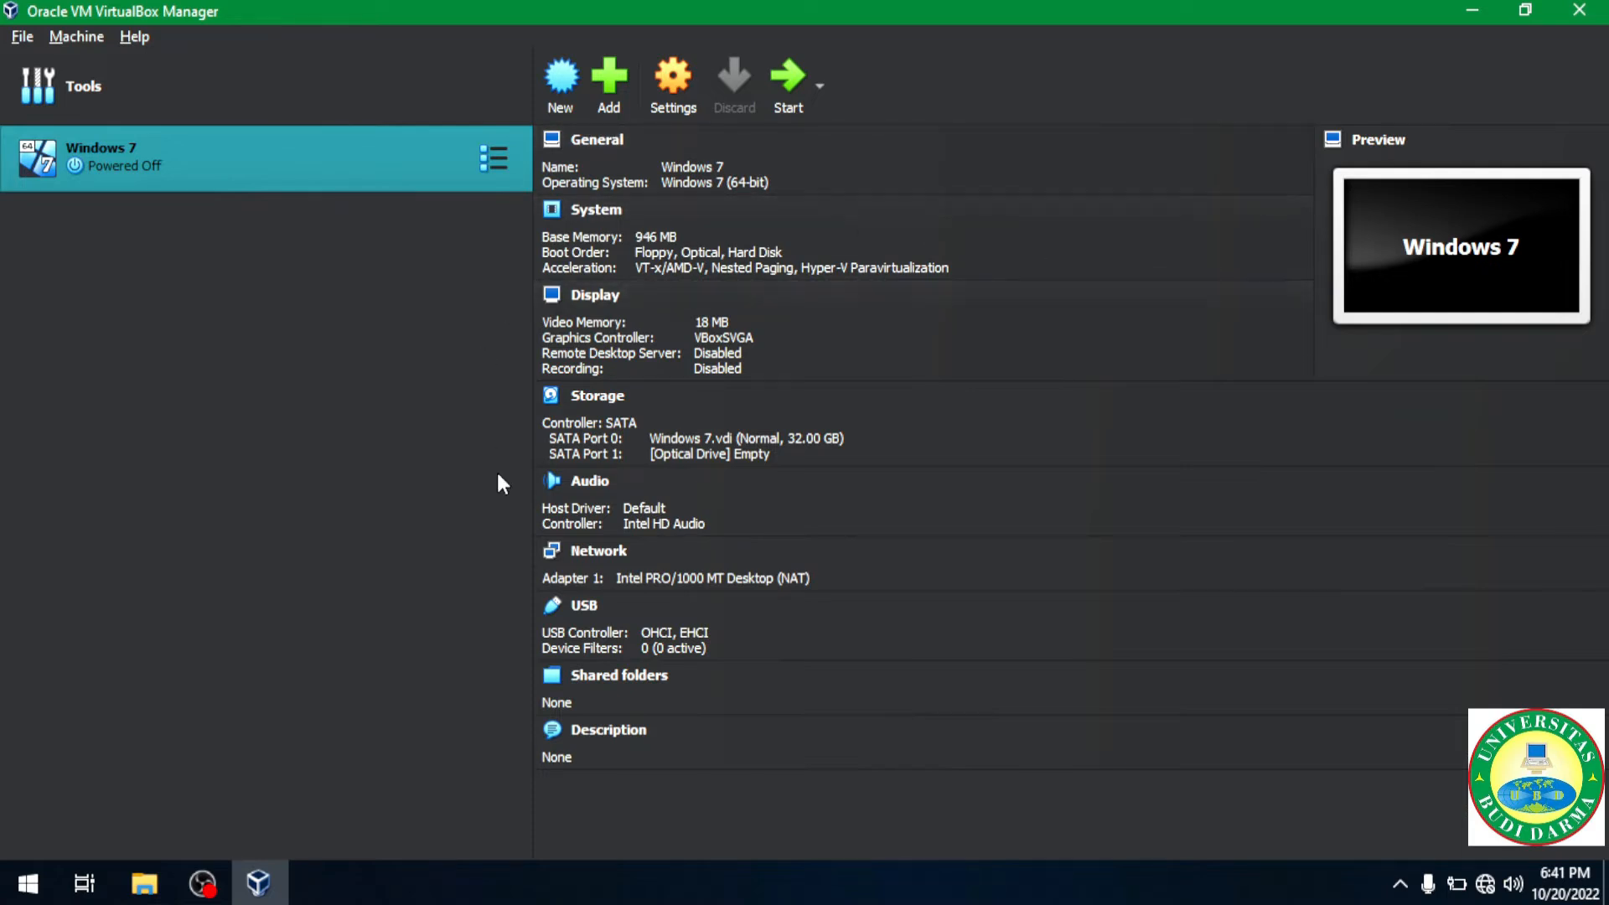
Step: Load the disk file Win7_Professional_64bit.iso into the machine's empty optical drive and save the storage settings
left_click(607, 397)
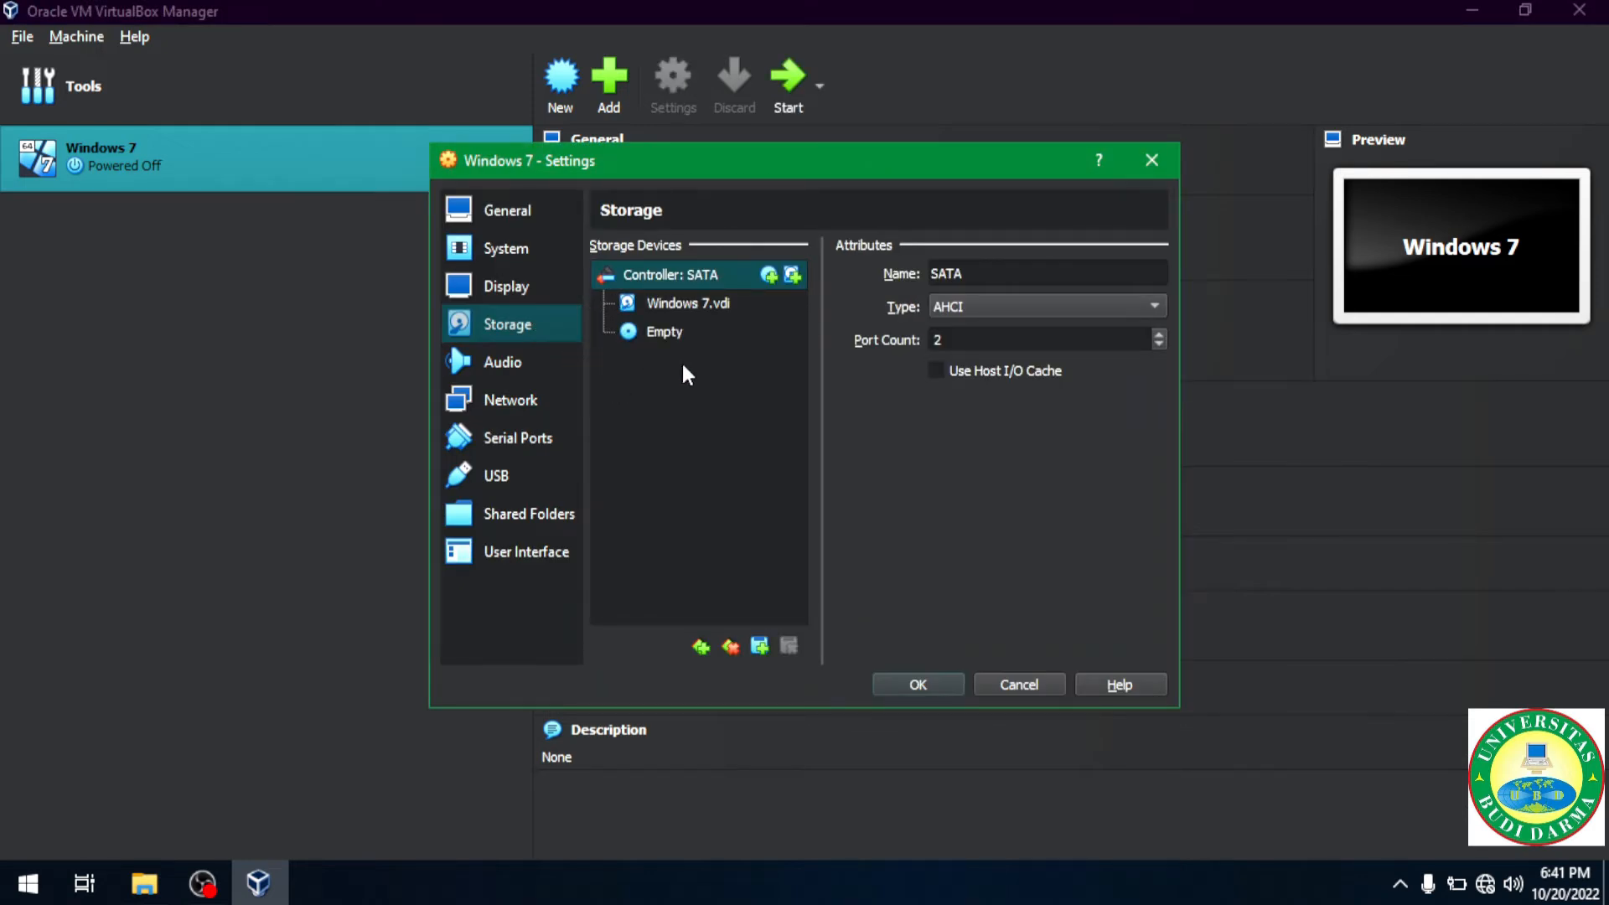
left_click(676, 329)
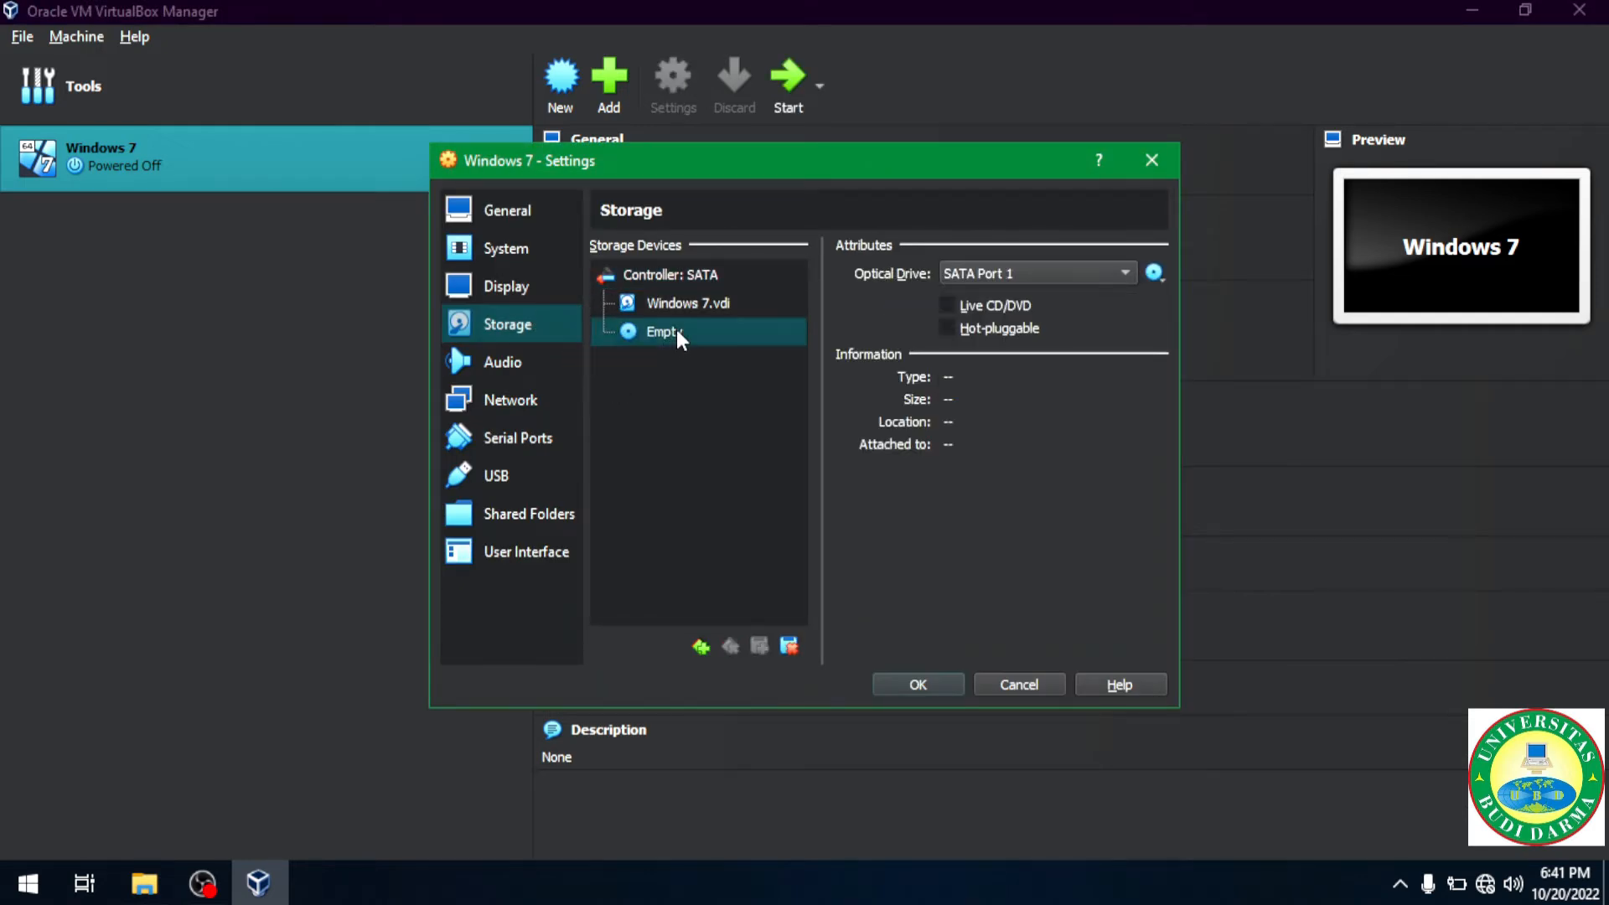
left_click(1154, 274)
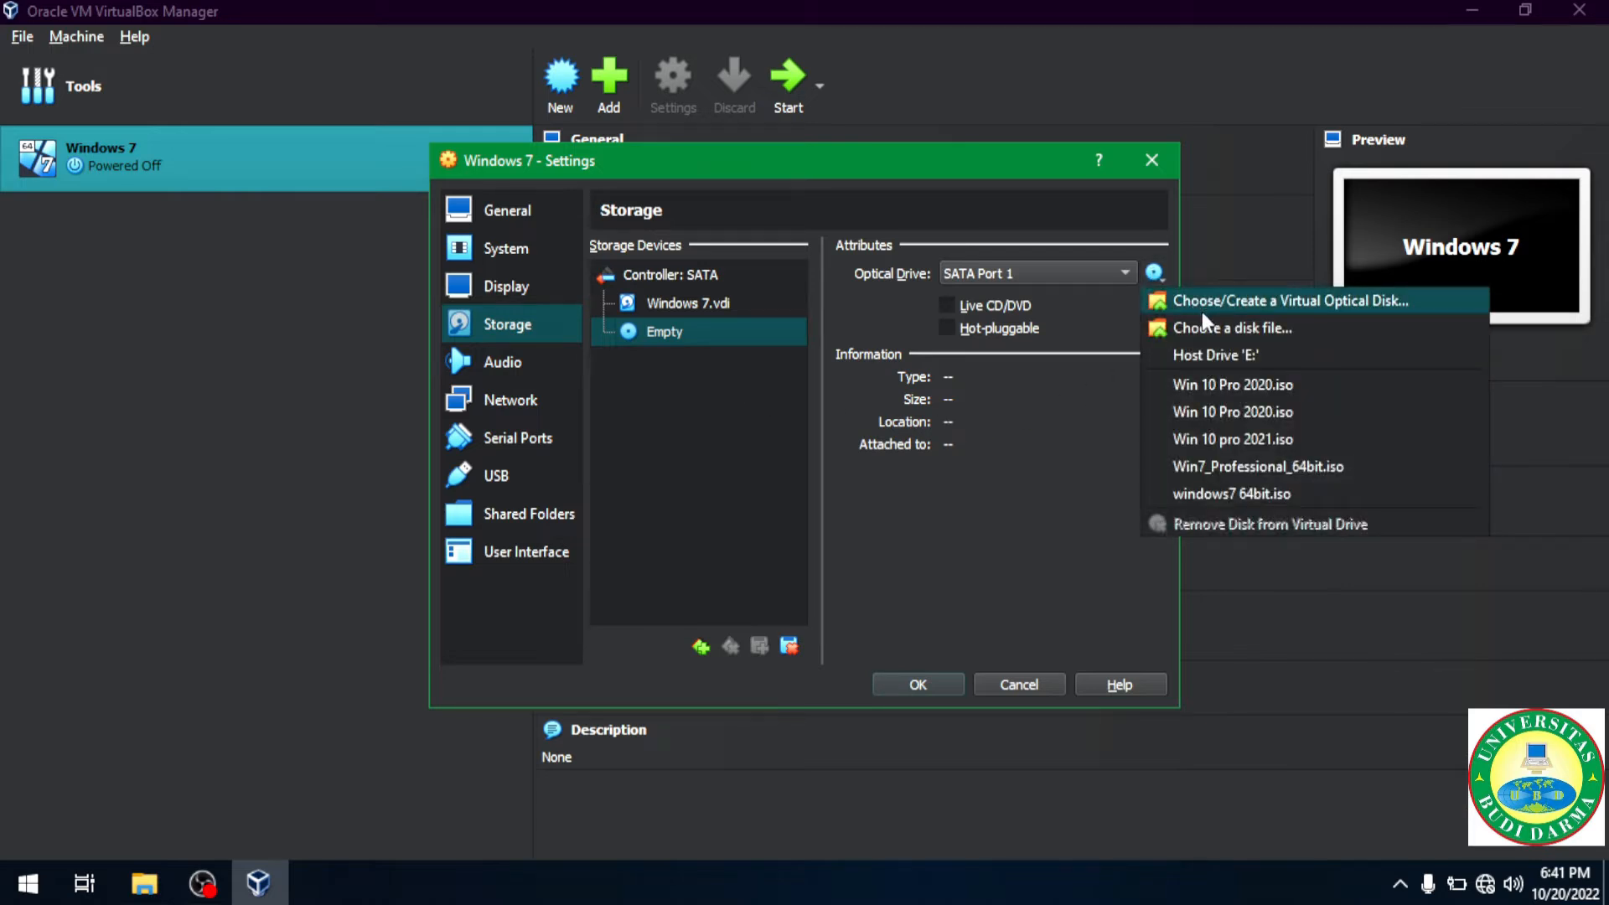
left_click(1225, 327)
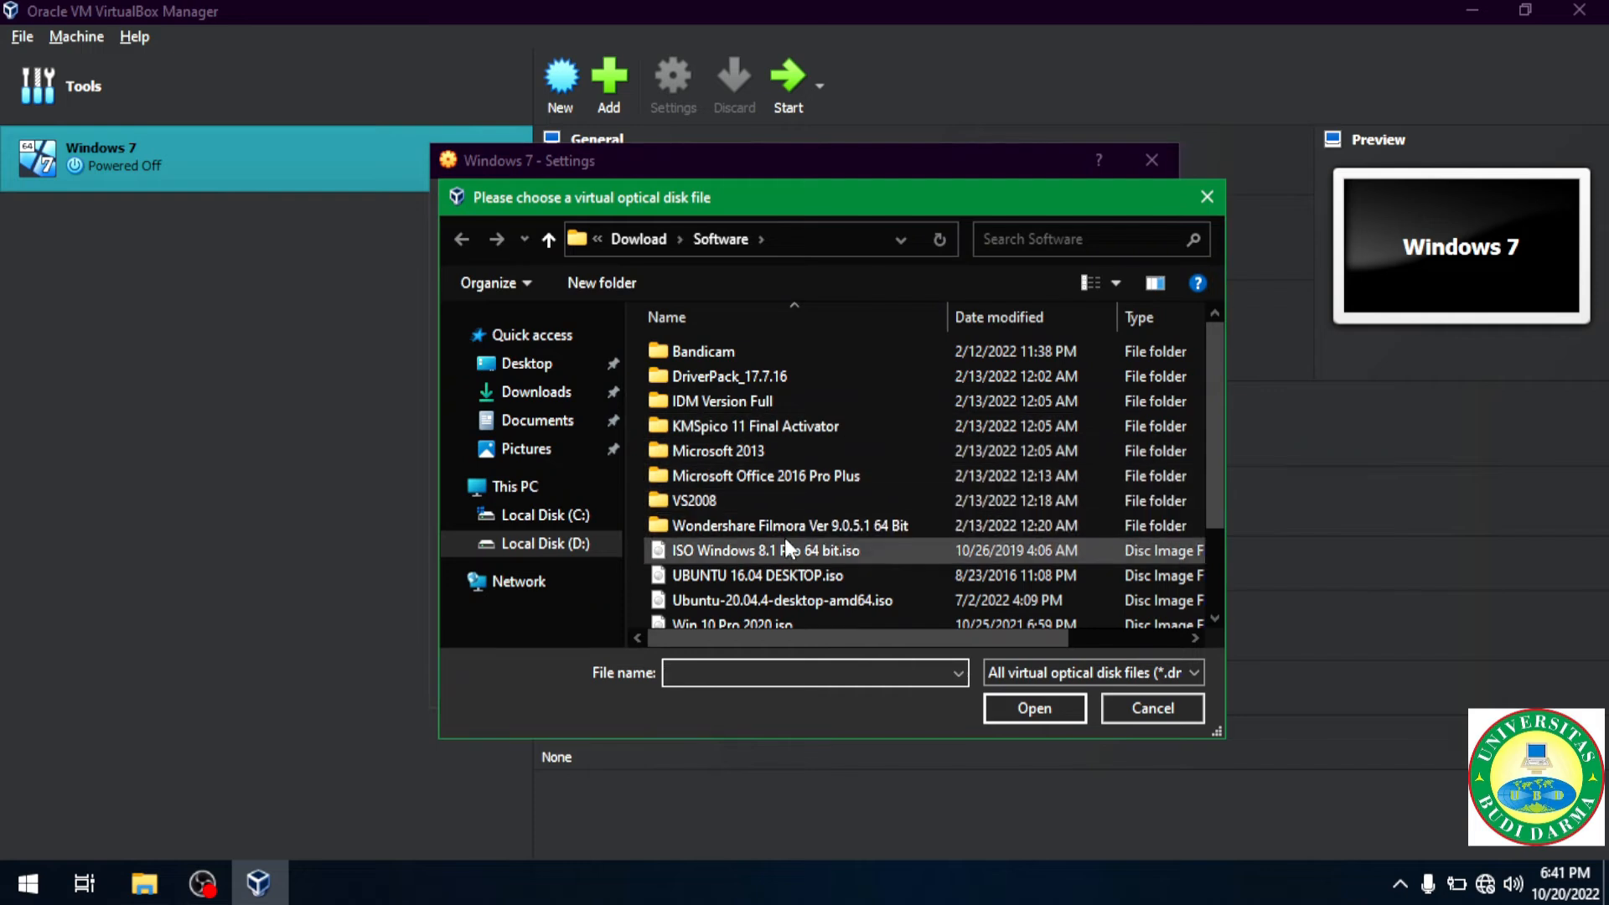
scroll(784, 538, "down", 2)
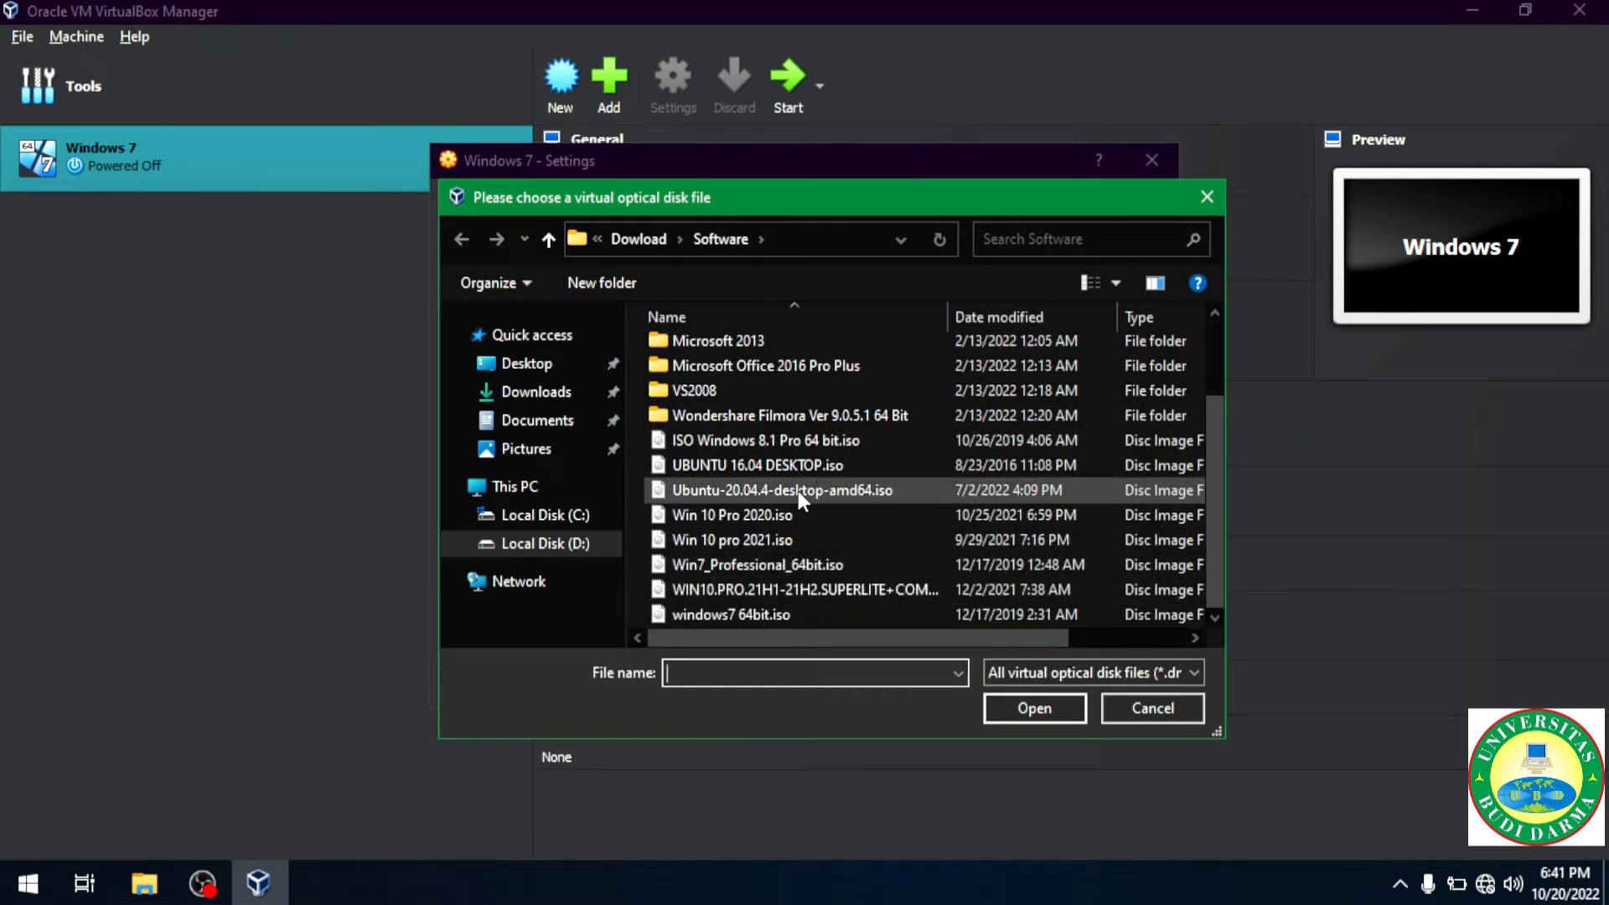
left_click(732, 569)
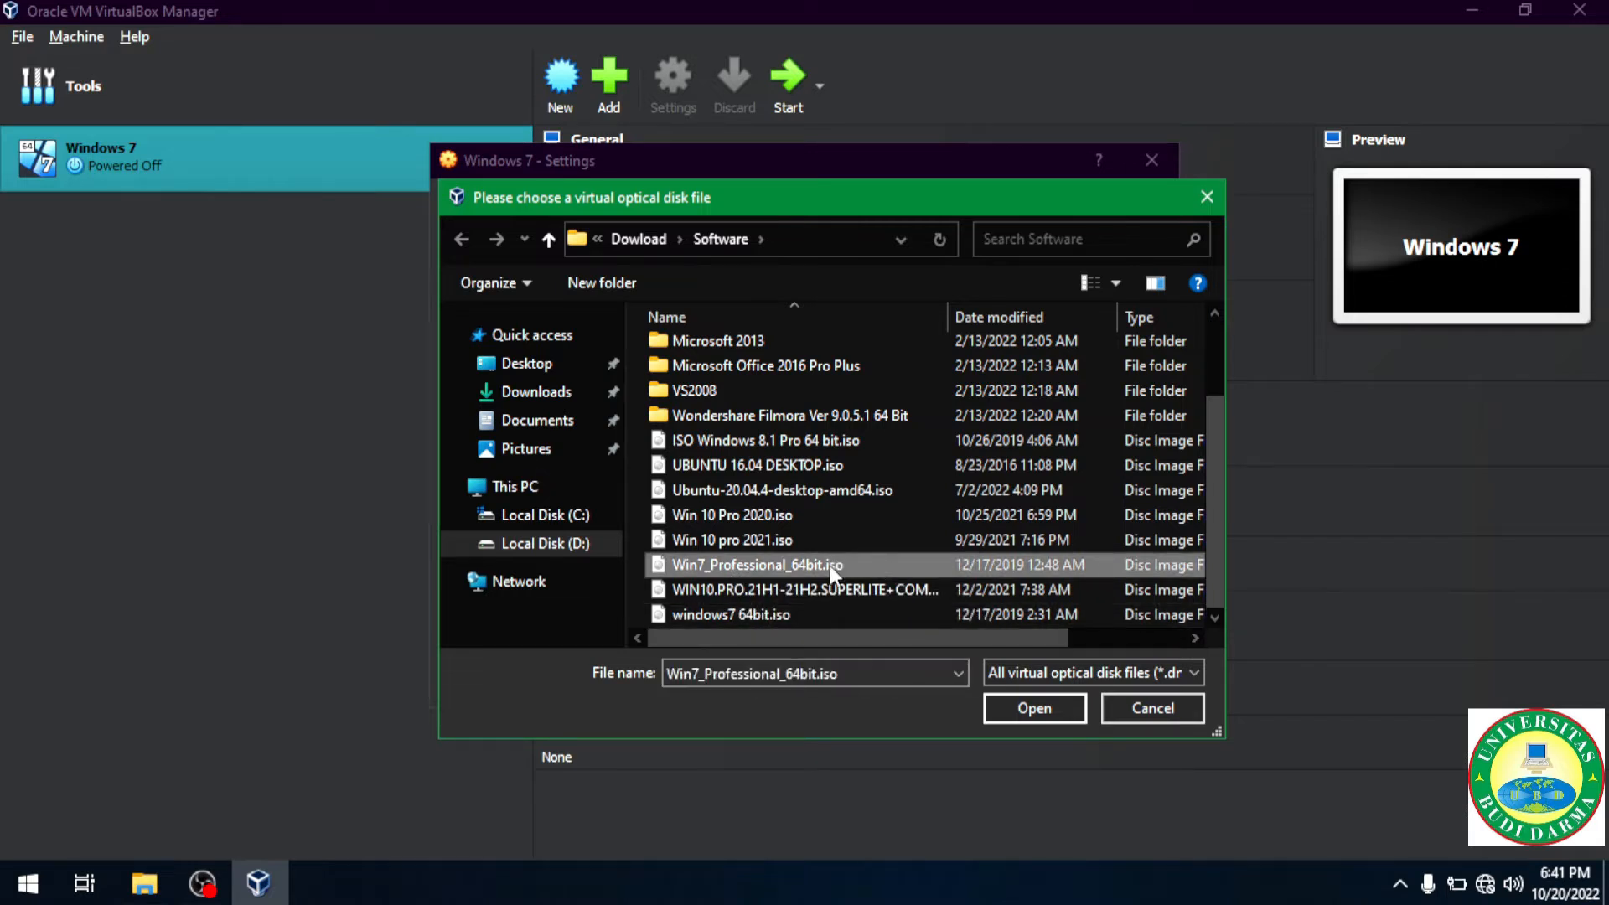
left_click(1027, 700)
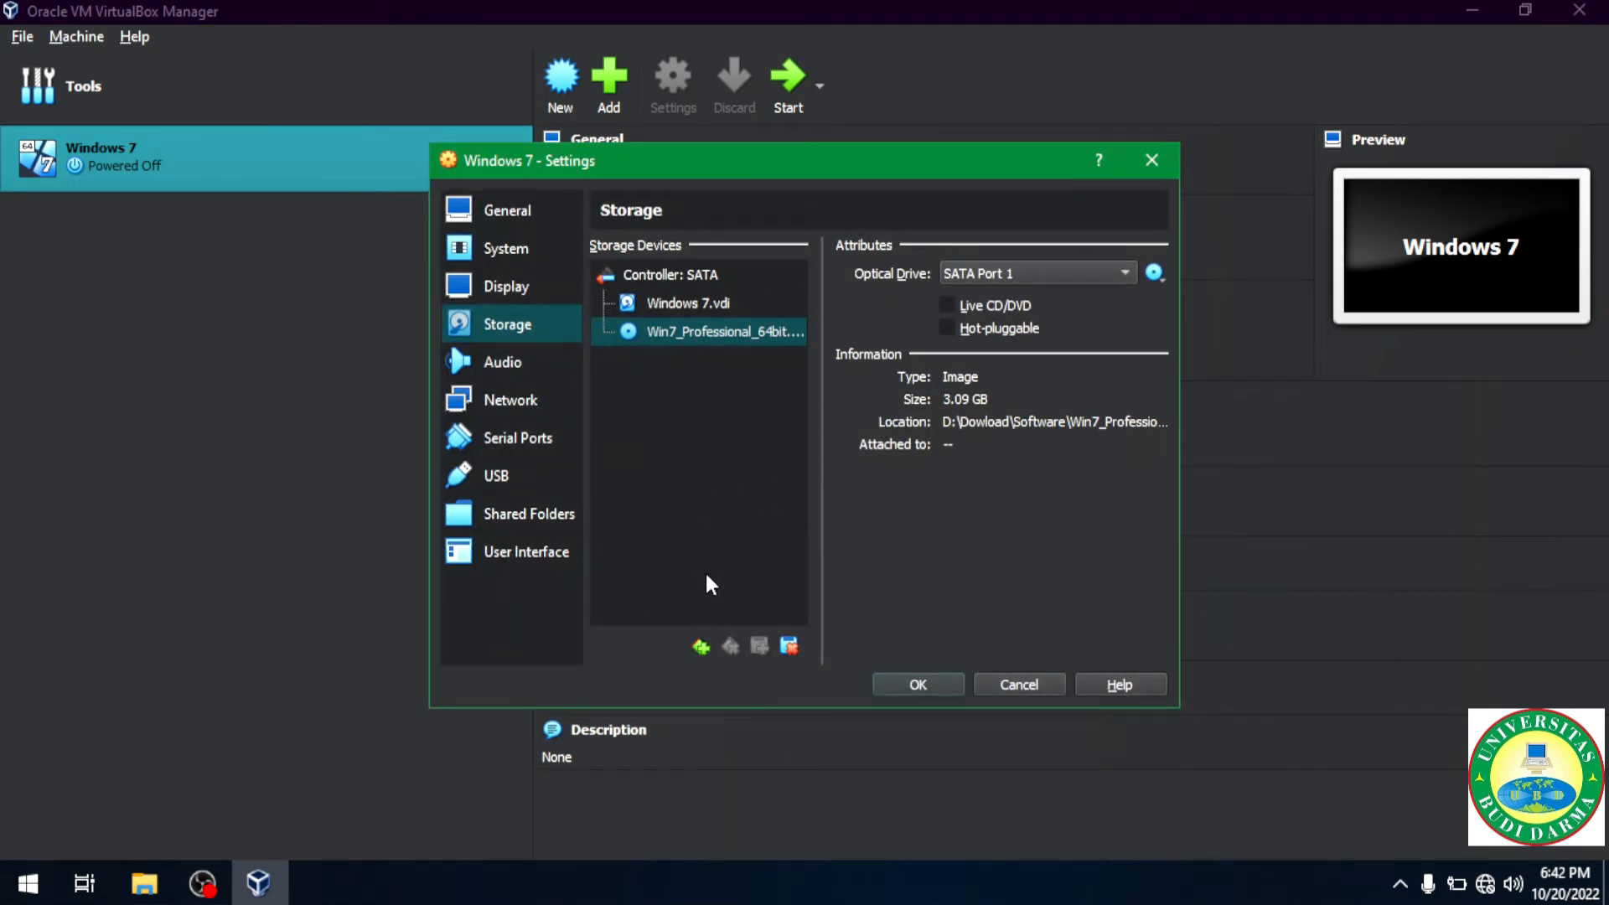
left_click(895, 686)
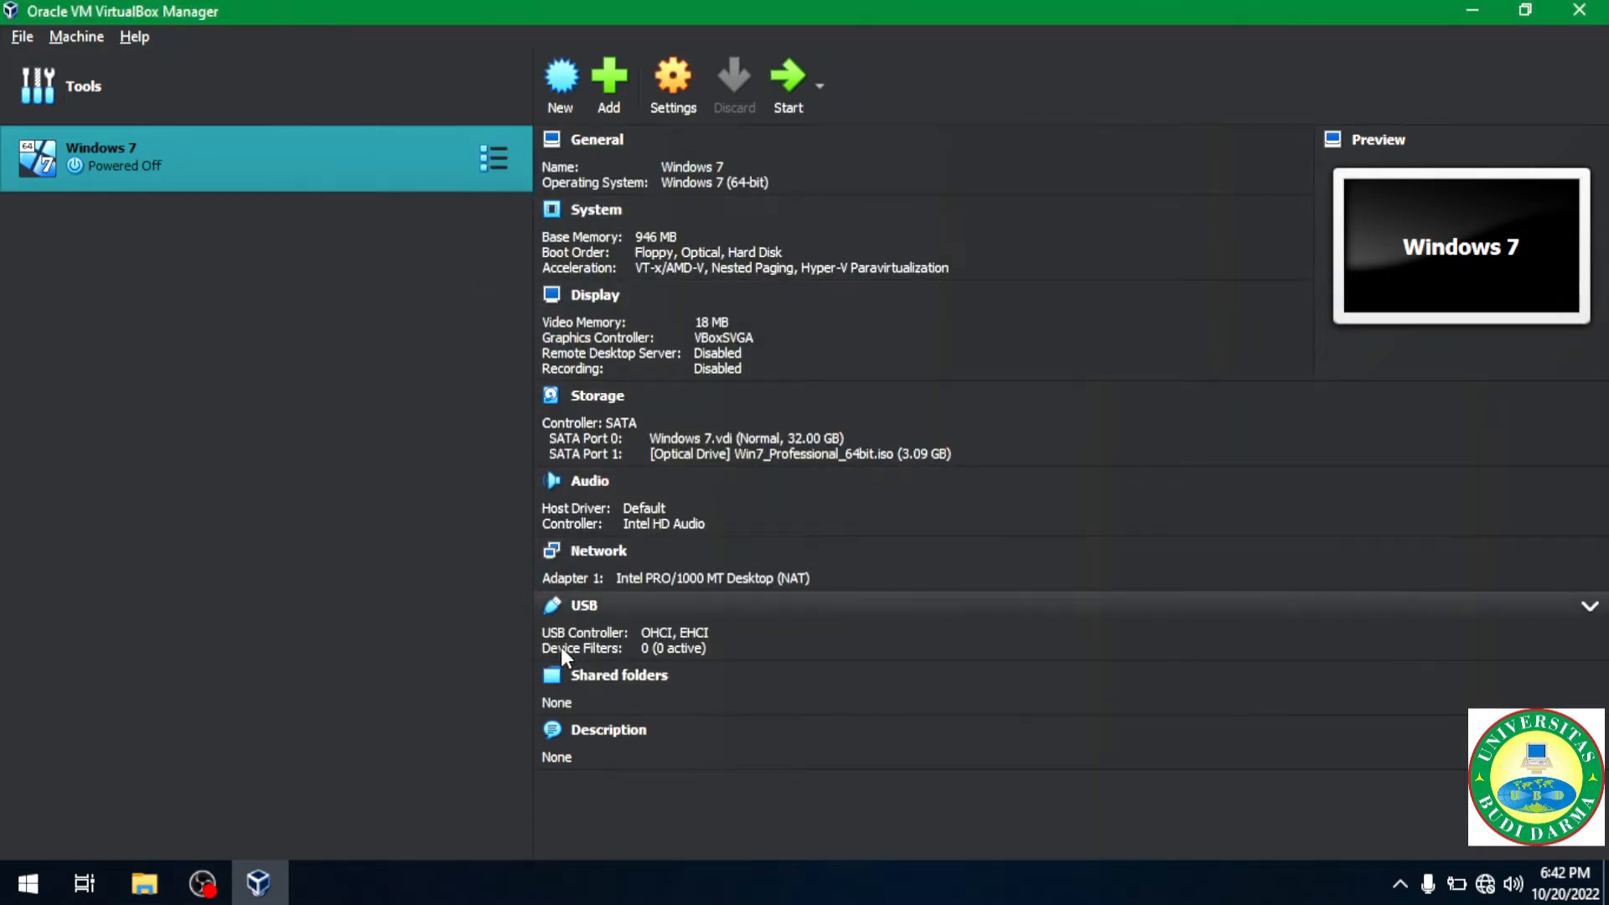
Step: Boot the virtual machine and set the Windows installer's time and currency format to Indonesian (Indonesia), with English as language
left_click(790, 94)
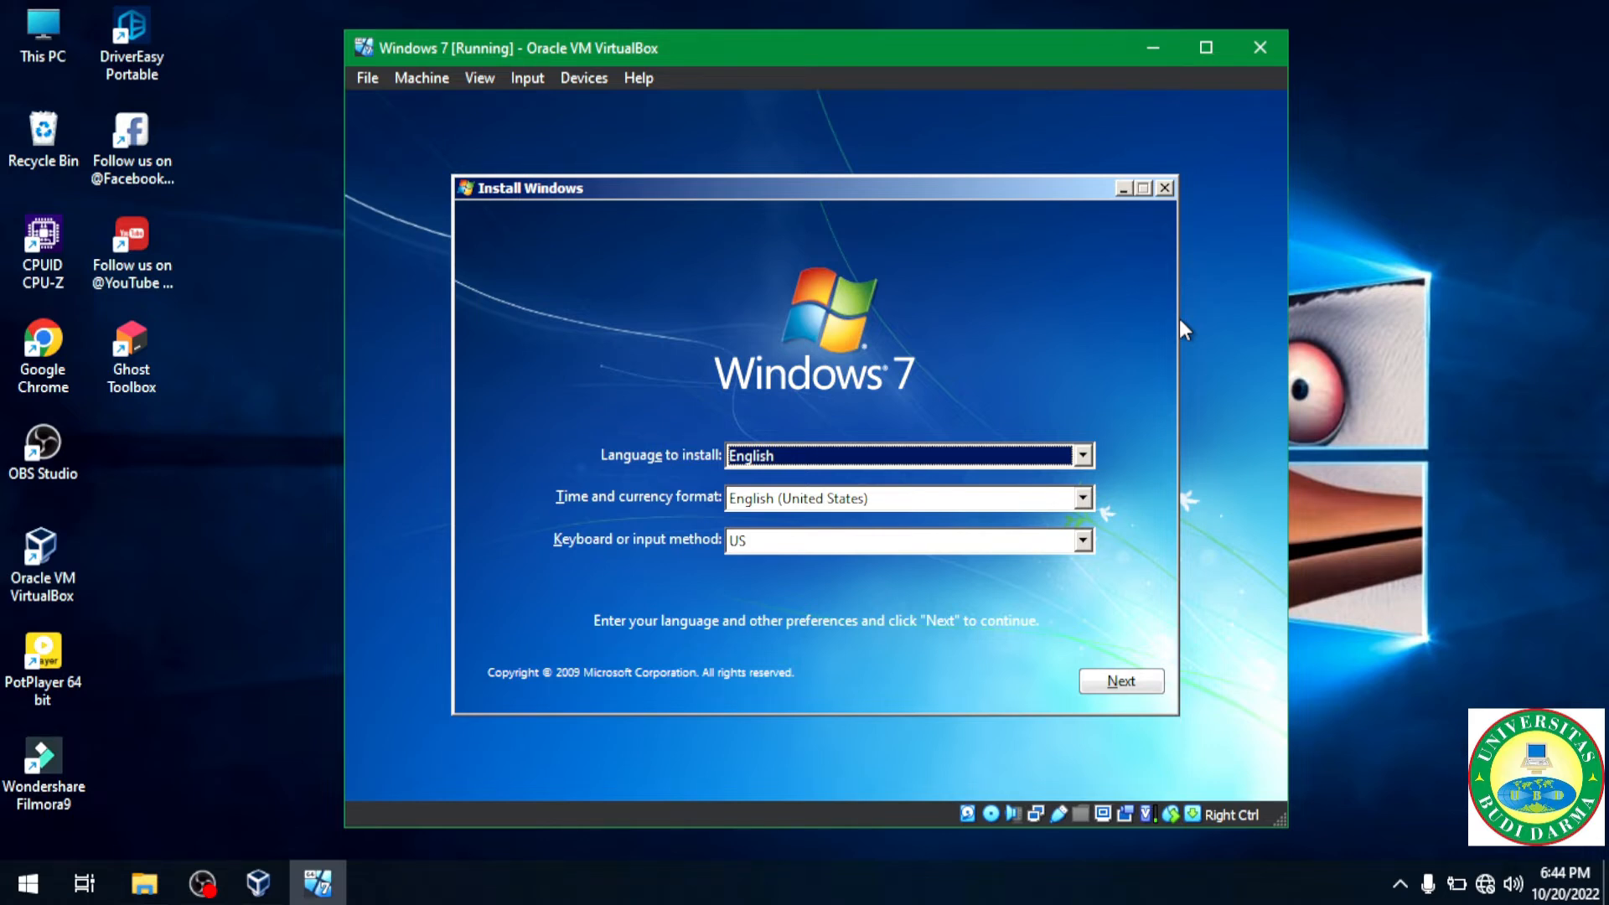
left_click(1079, 455)
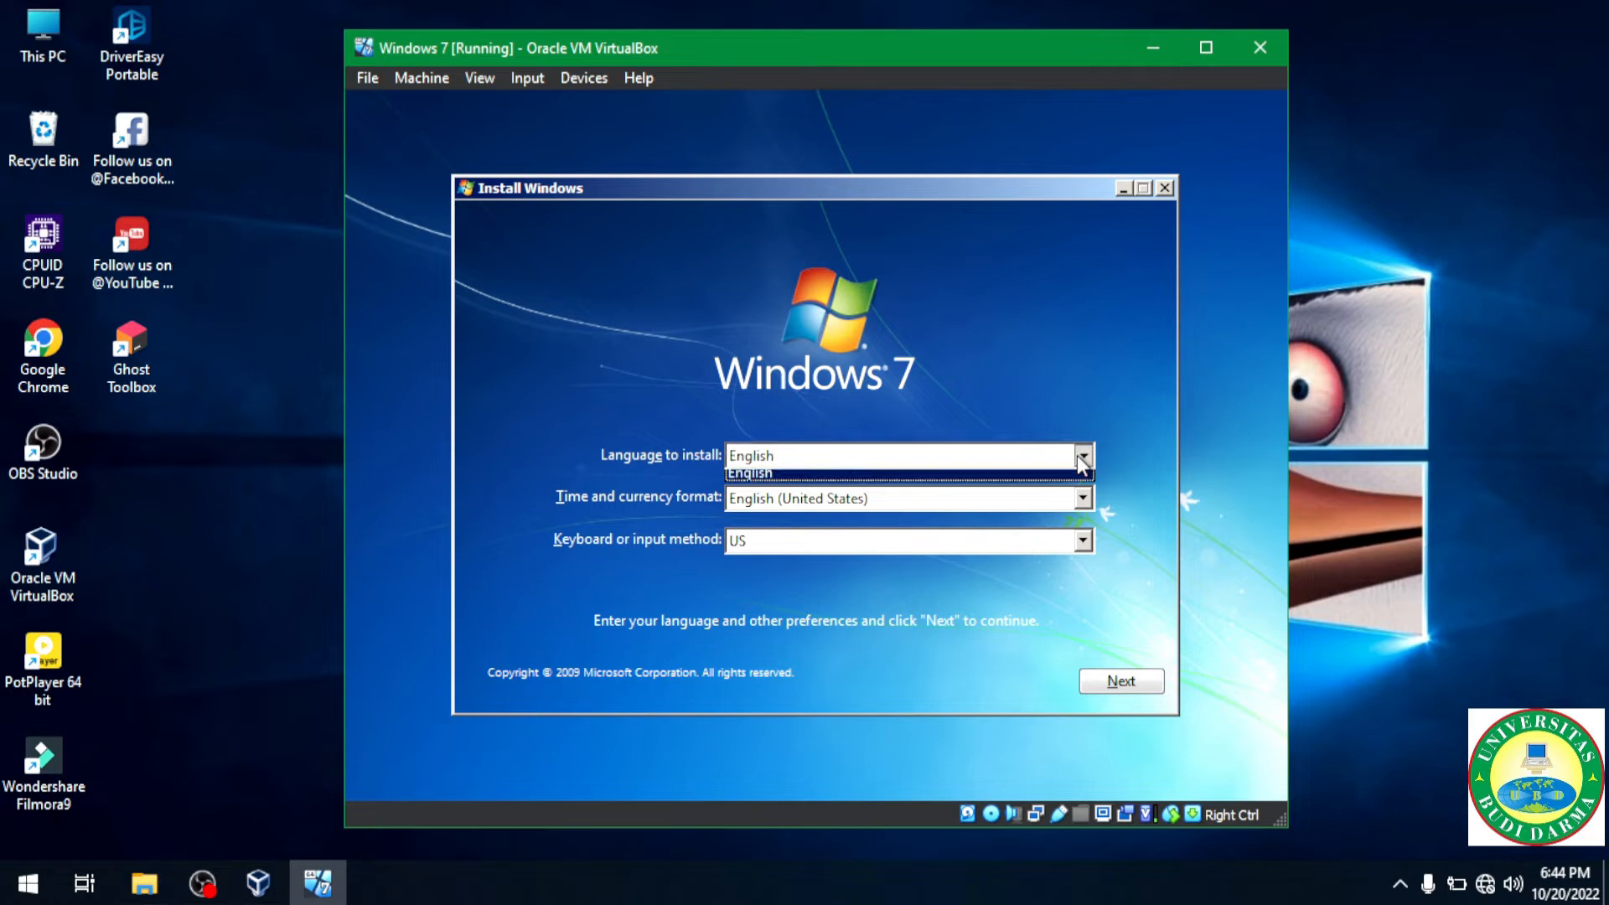
left_click(1080, 460)
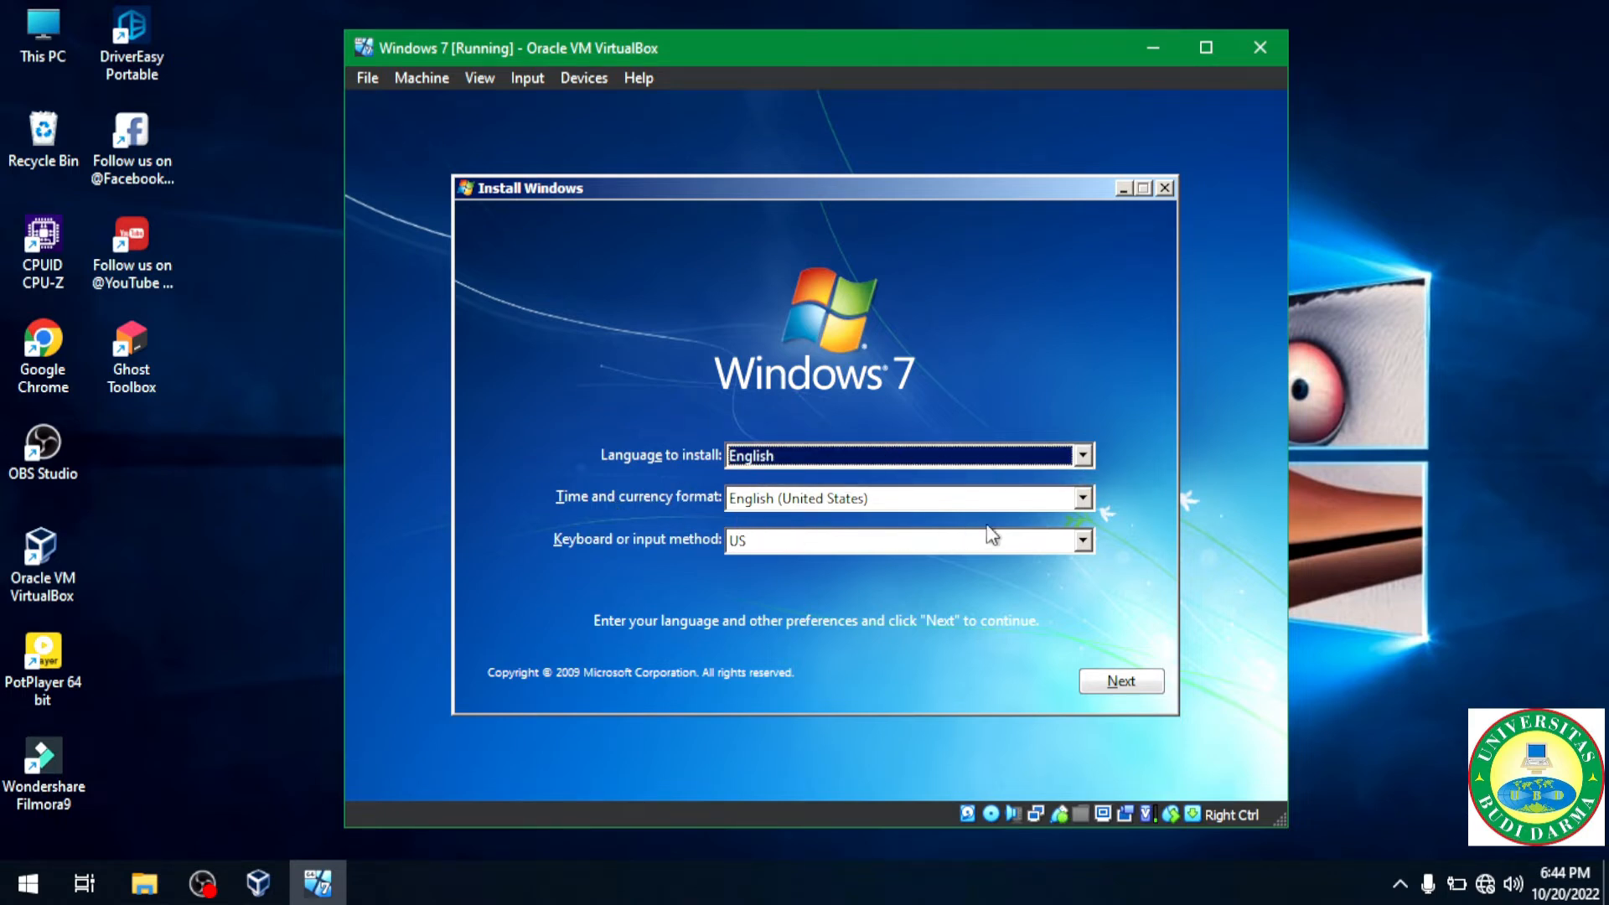
left_click(1083, 500)
scroll(1022, 557, "down", 5)
scroll(1012, 569, "down", 4)
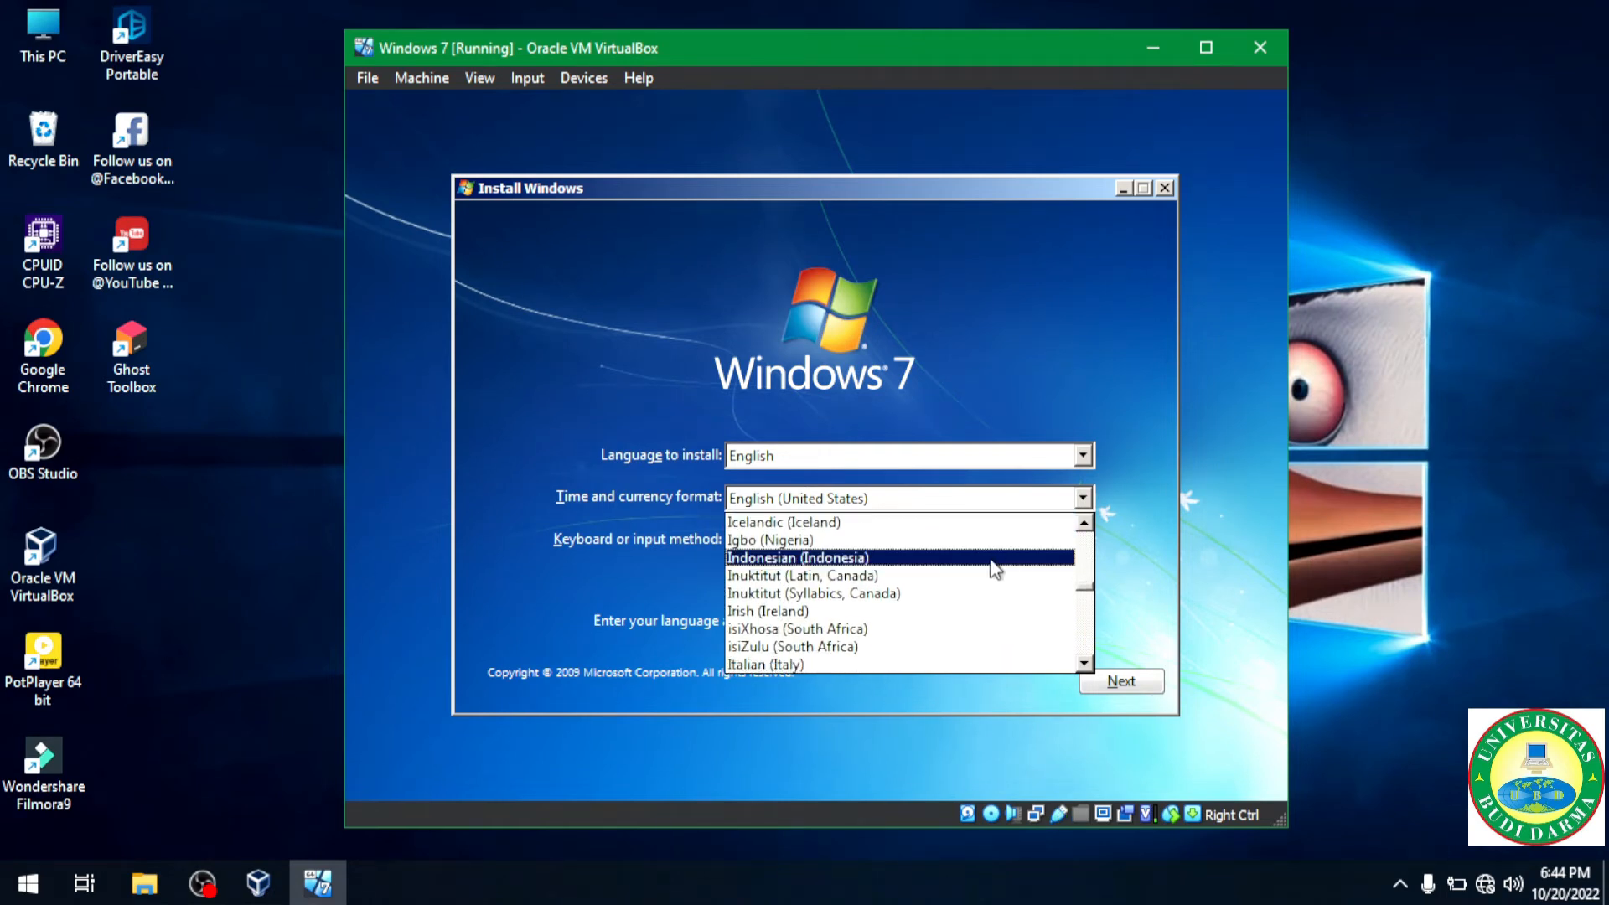
left_click(843, 557)
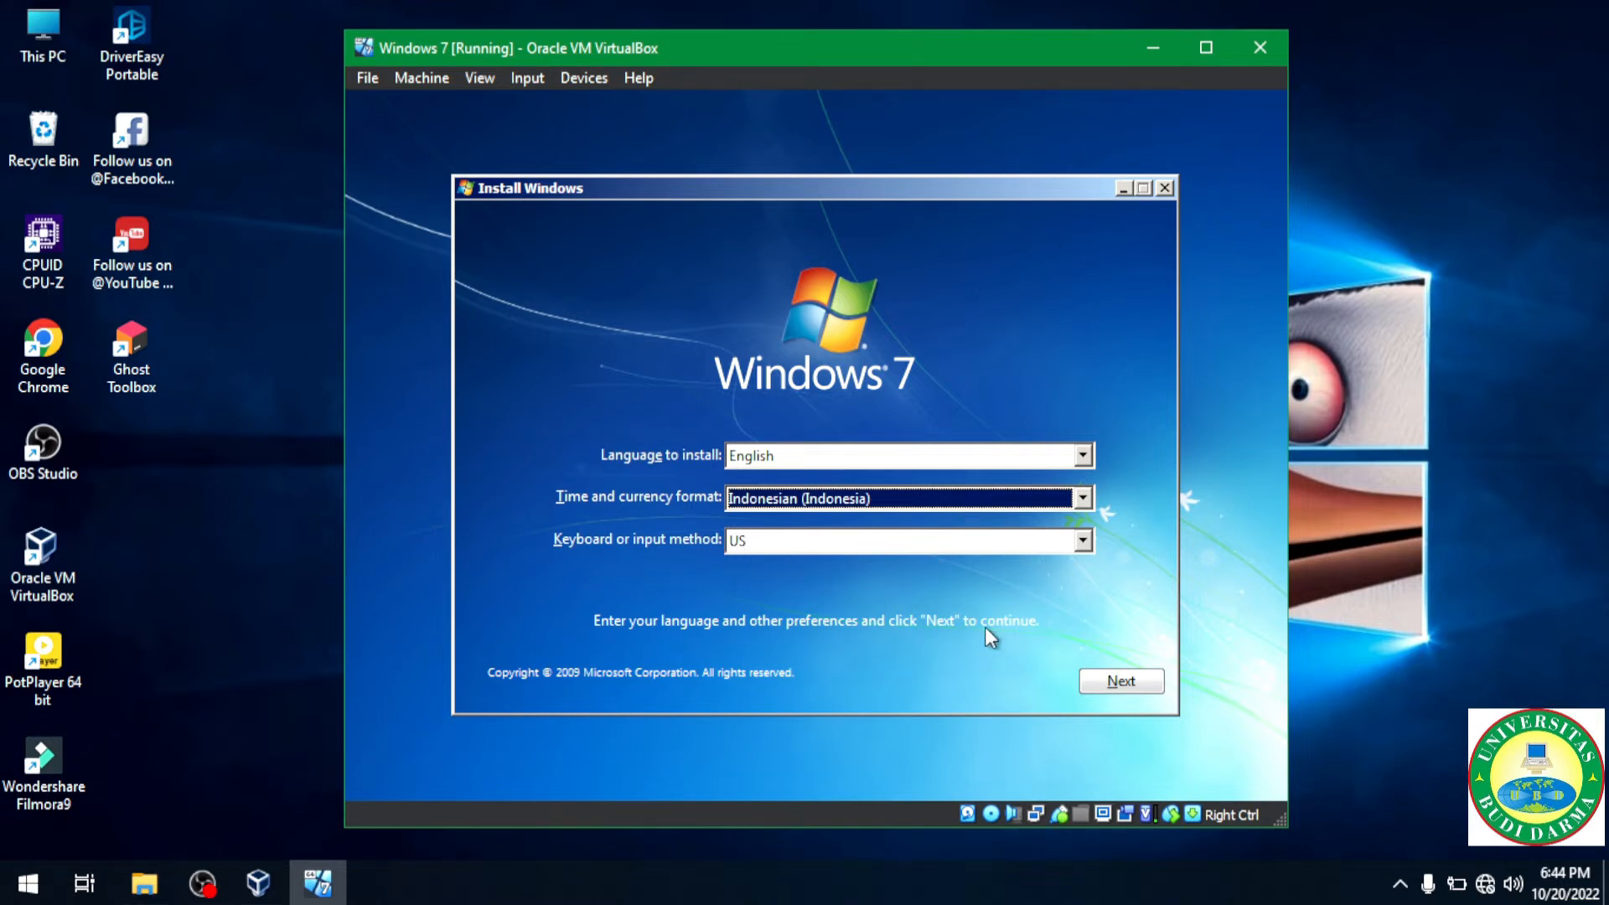
left_click(1120, 681)
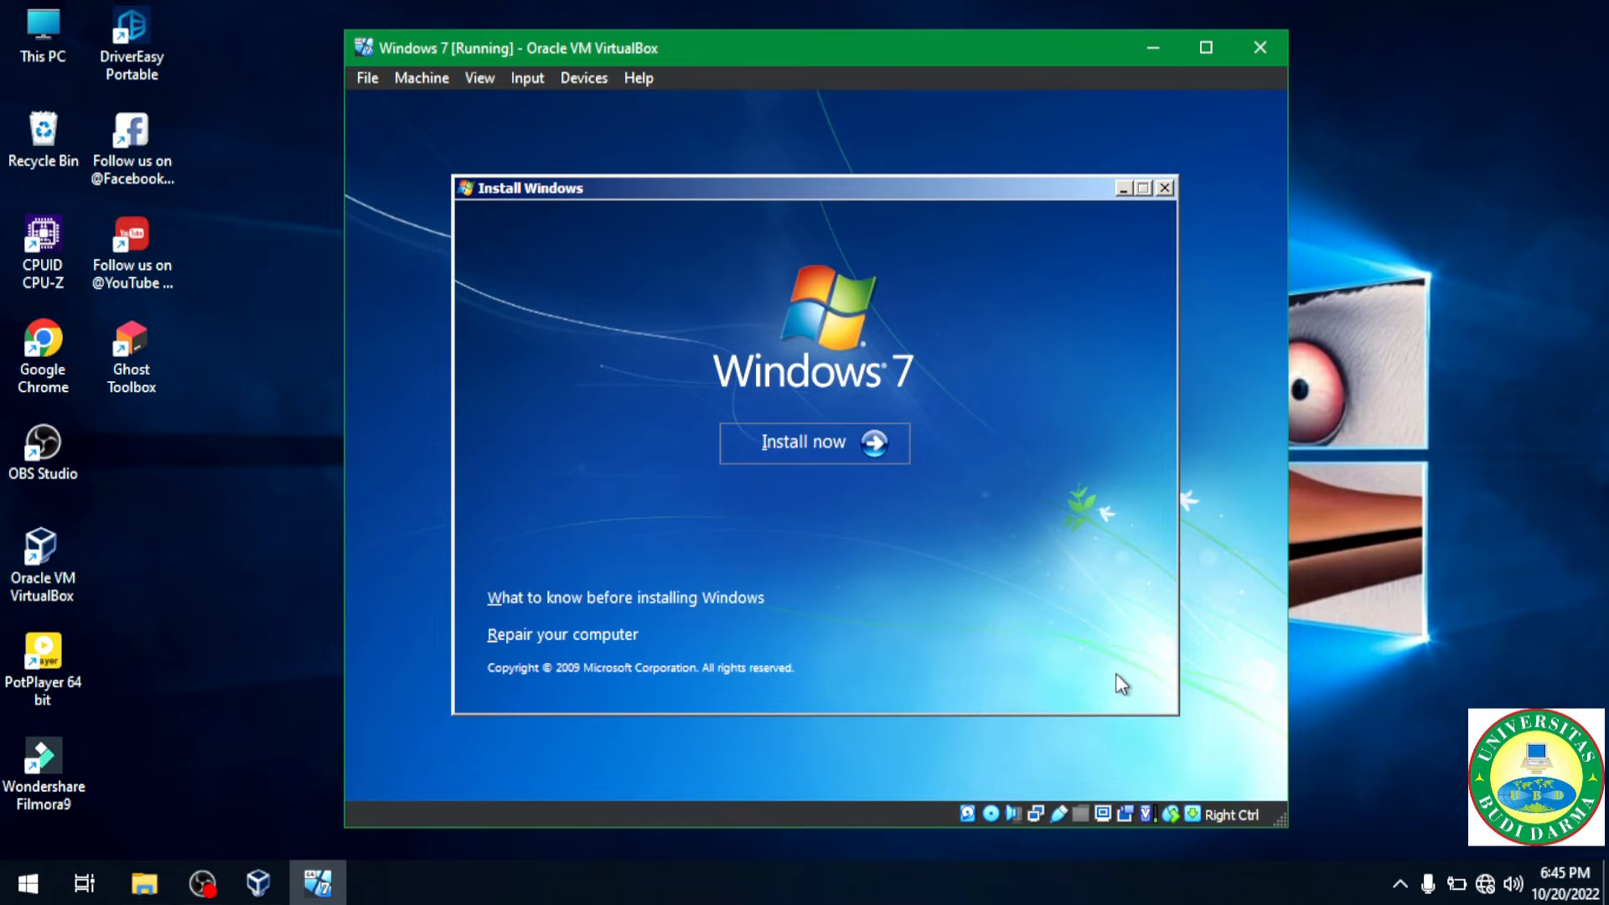
Step: Start the Windows 7 installation and accept the license terms
left_click(802, 445)
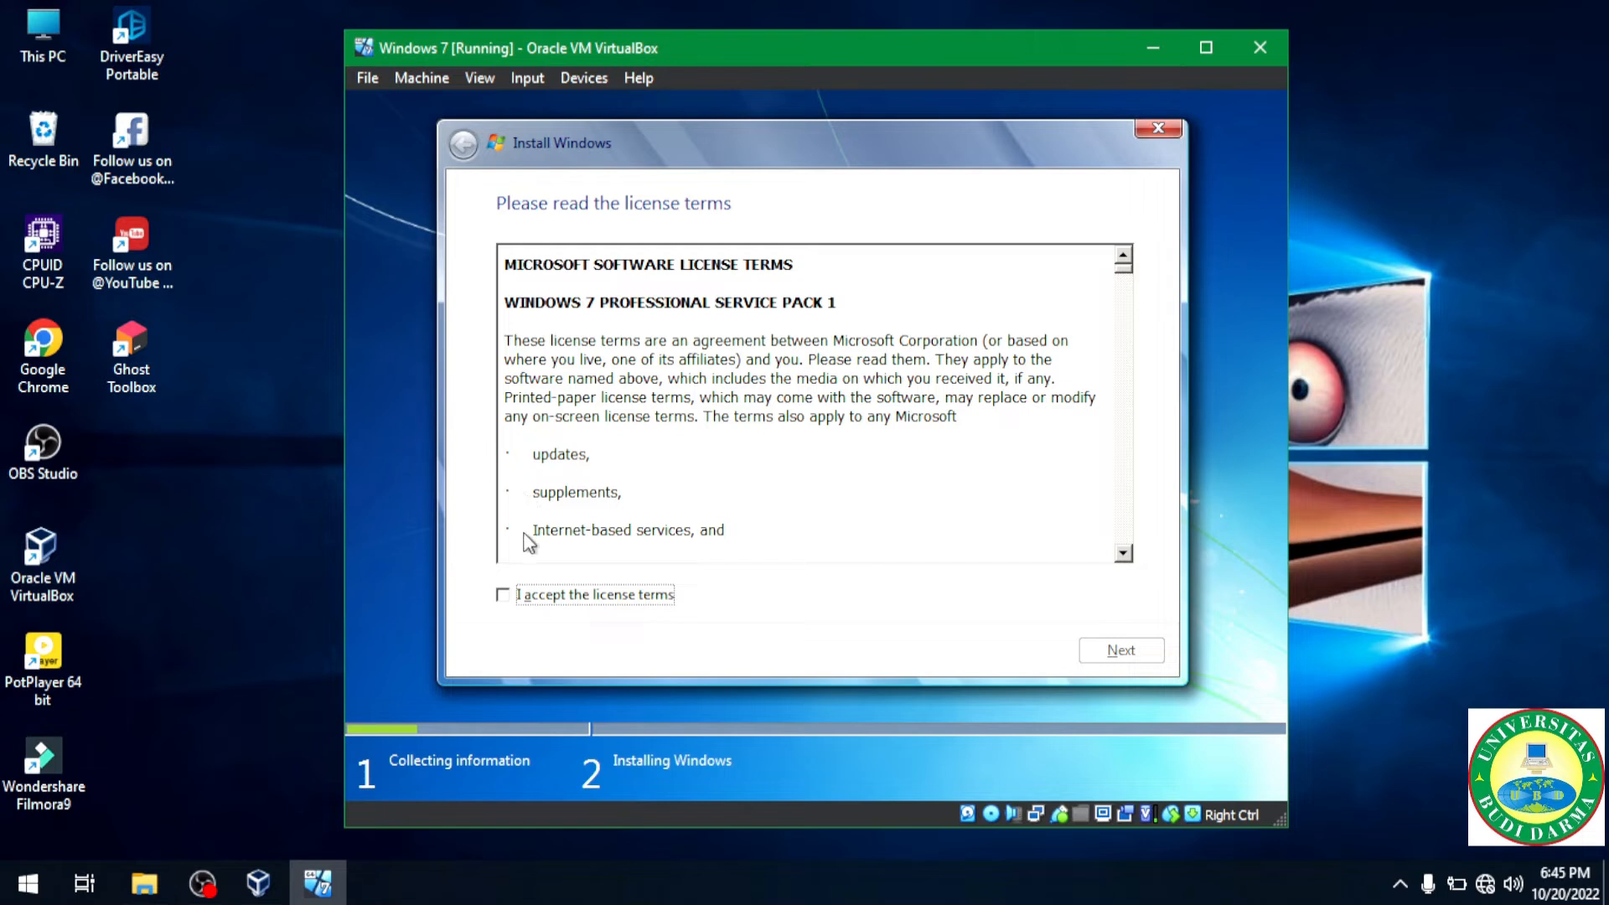
left_click(511, 595)
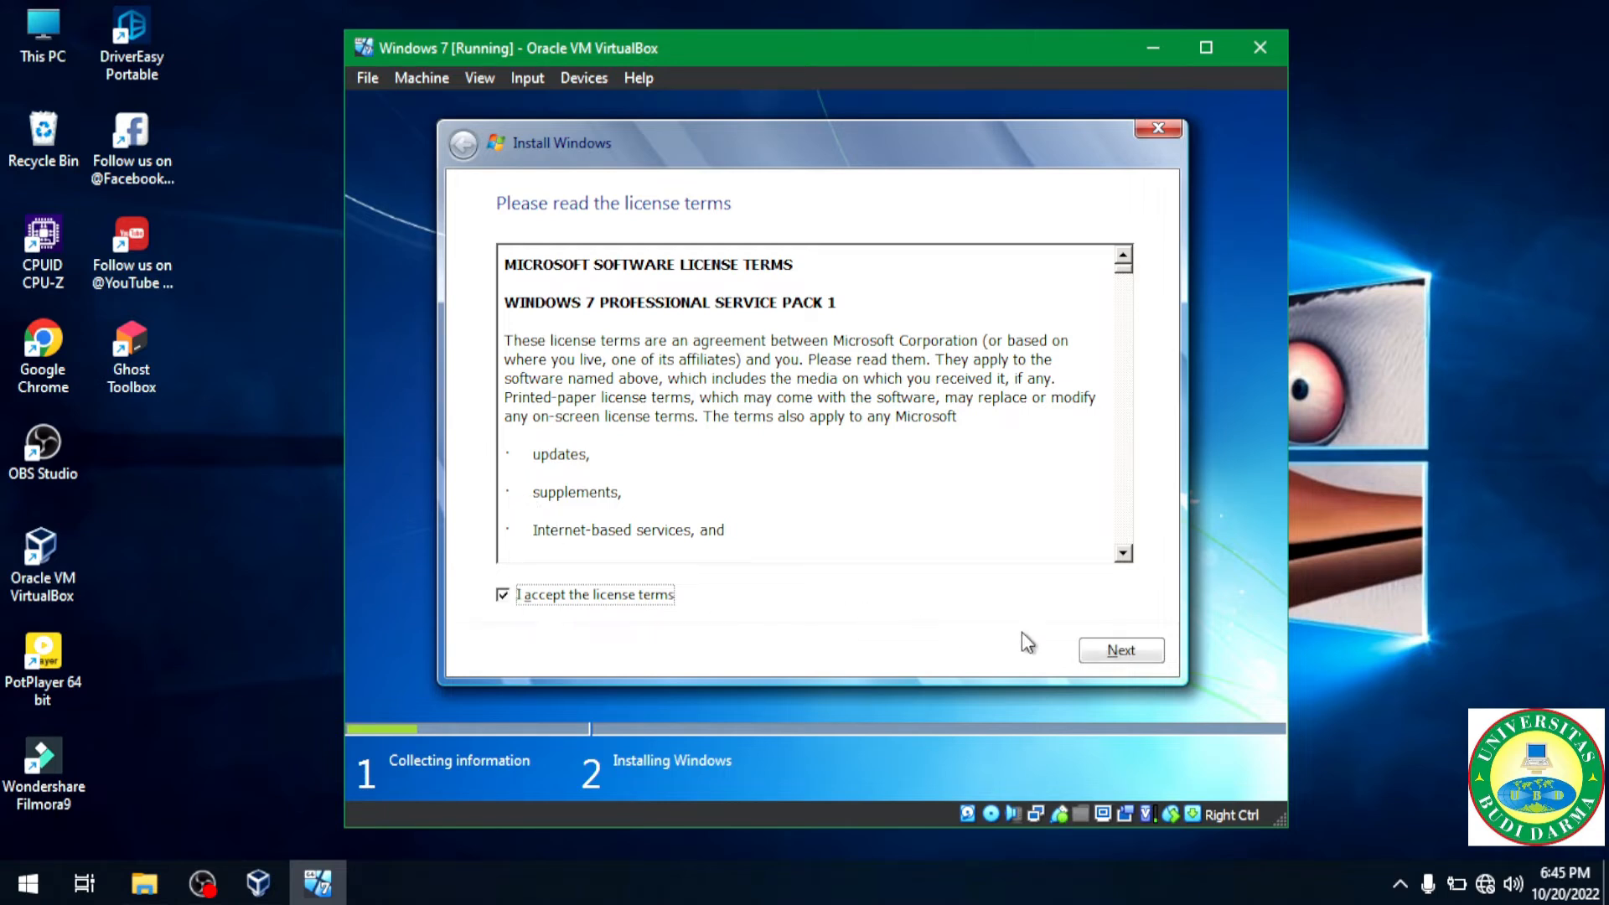
Step: Choose the Custom (advanced) installation type and show the advanced drive options for the unallocated disk space
left_click(1103, 652)
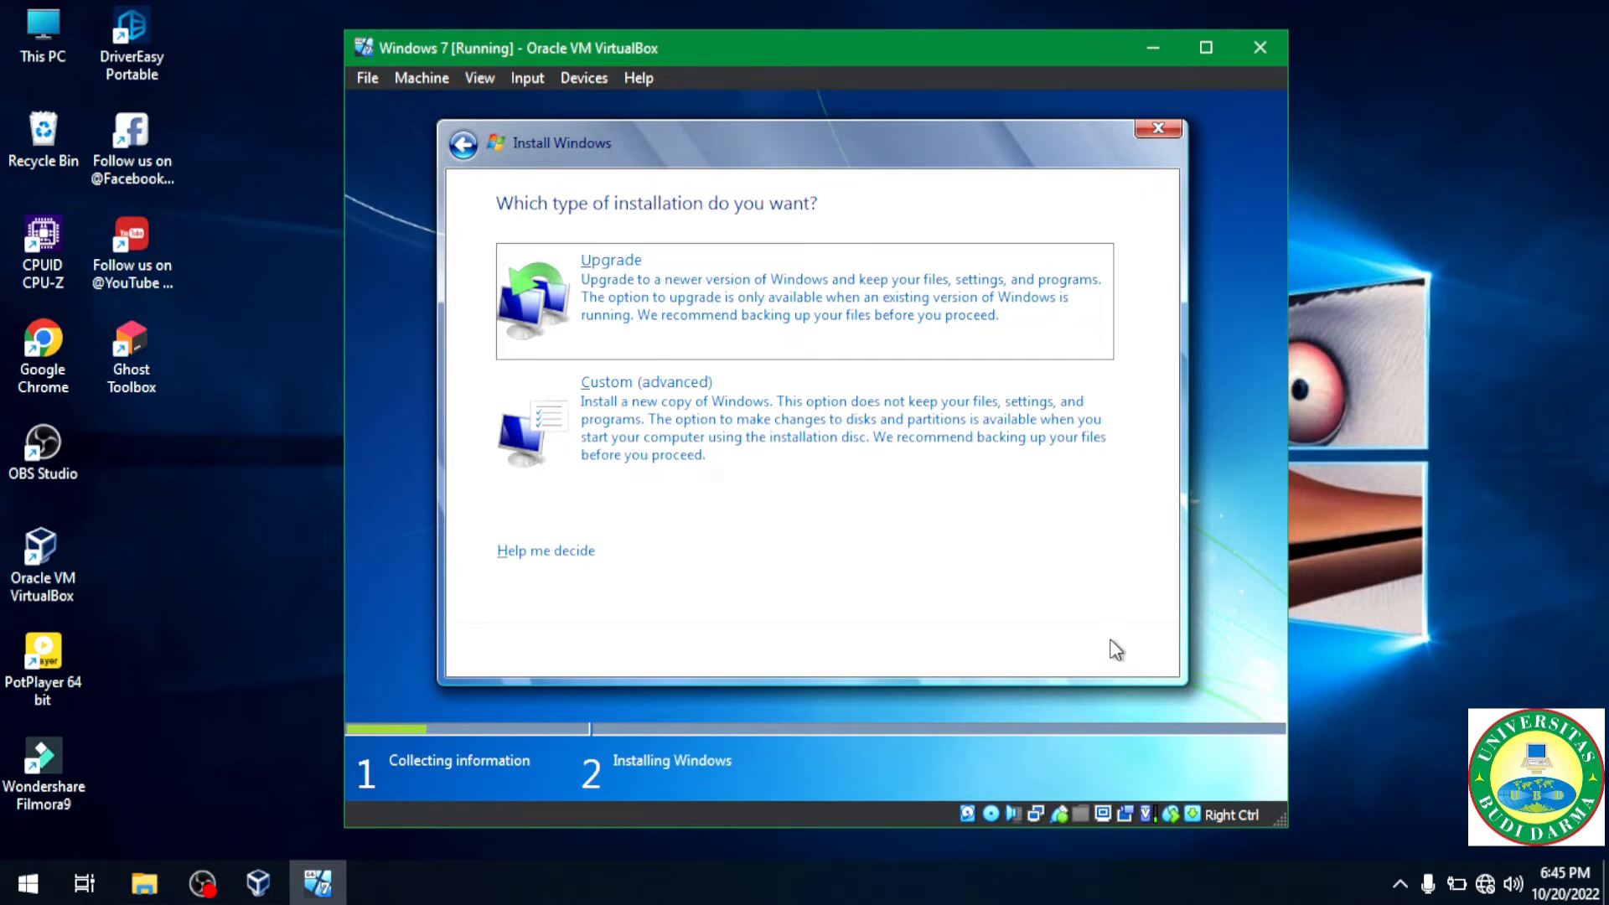
left_click(635, 393)
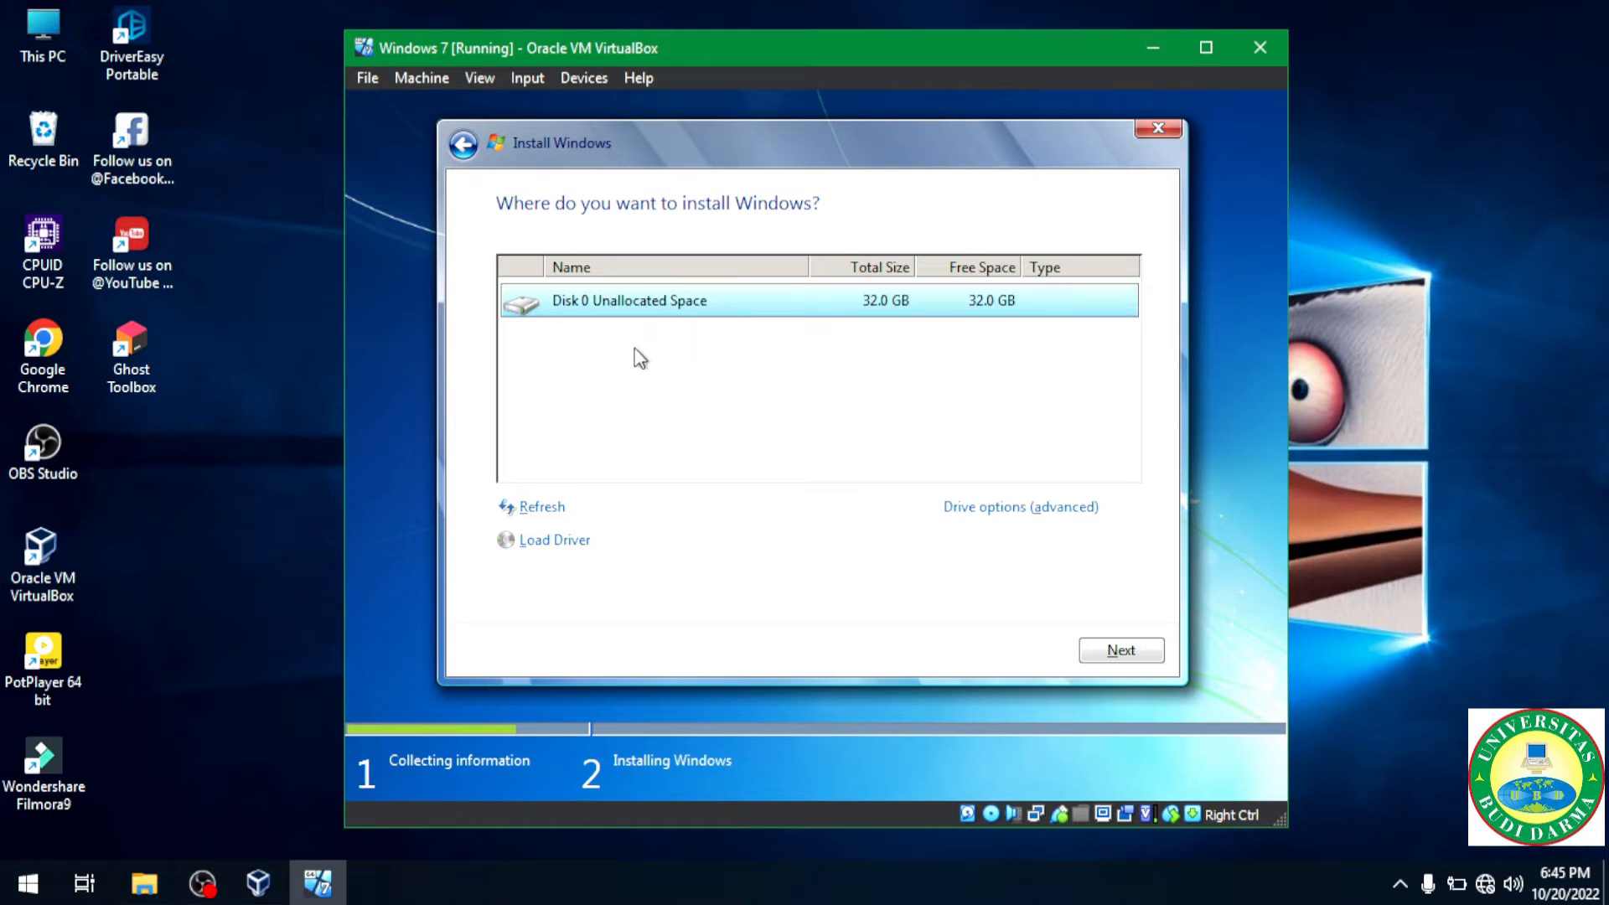
left_click(1016, 508)
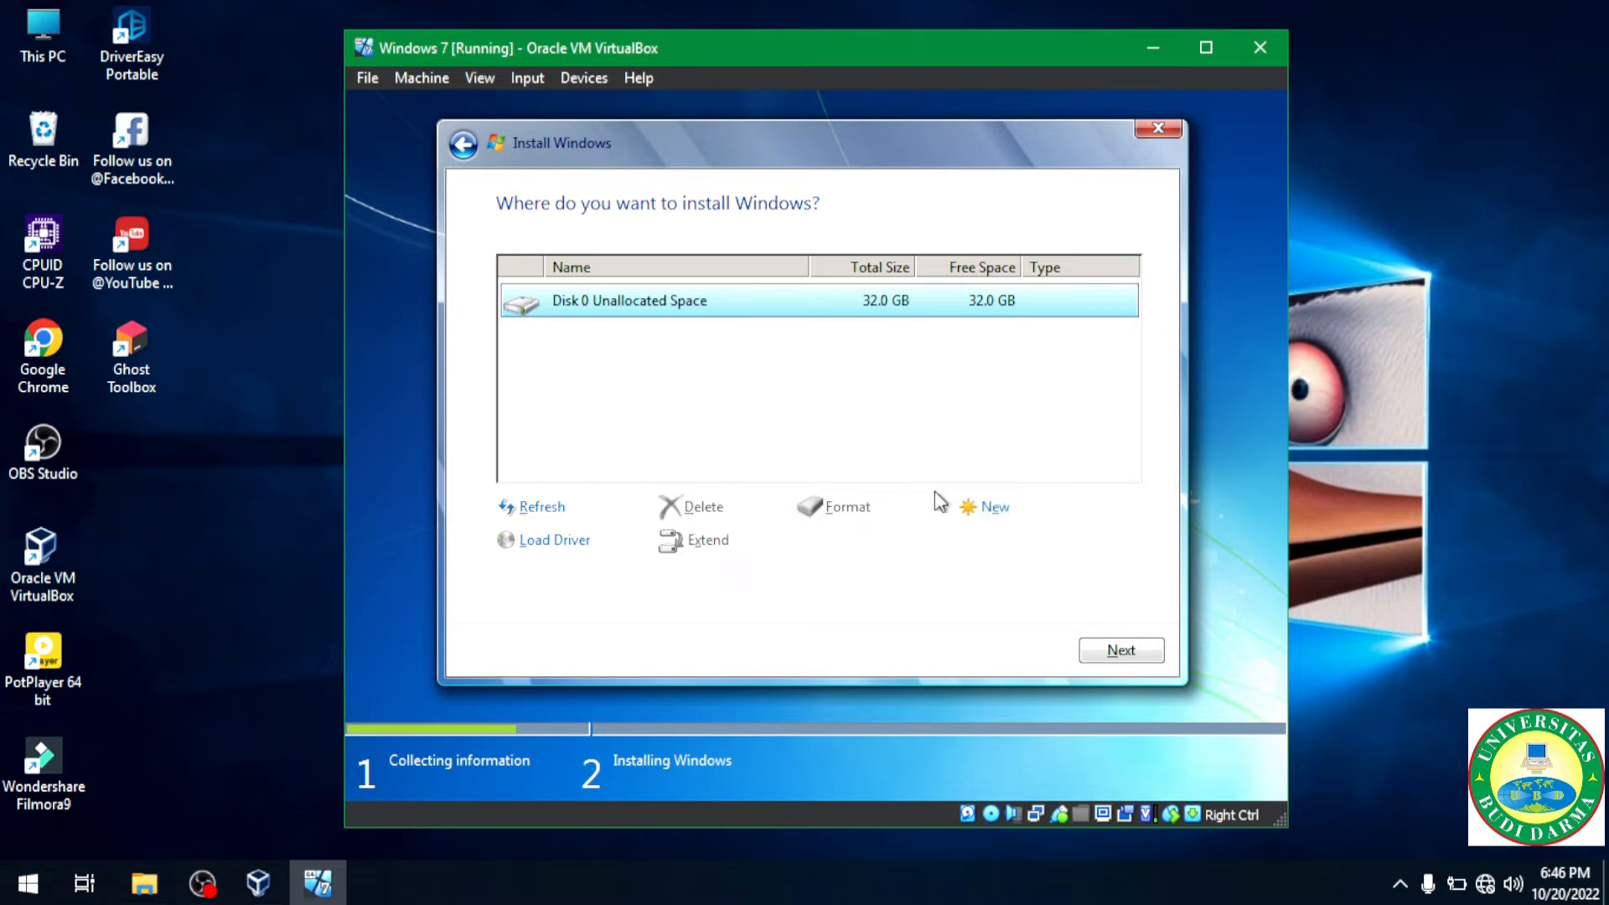
Step: Create a 16000 MB partition in the unallocated space of Disk 0 and start installing Windows on it
left_click(994, 513)
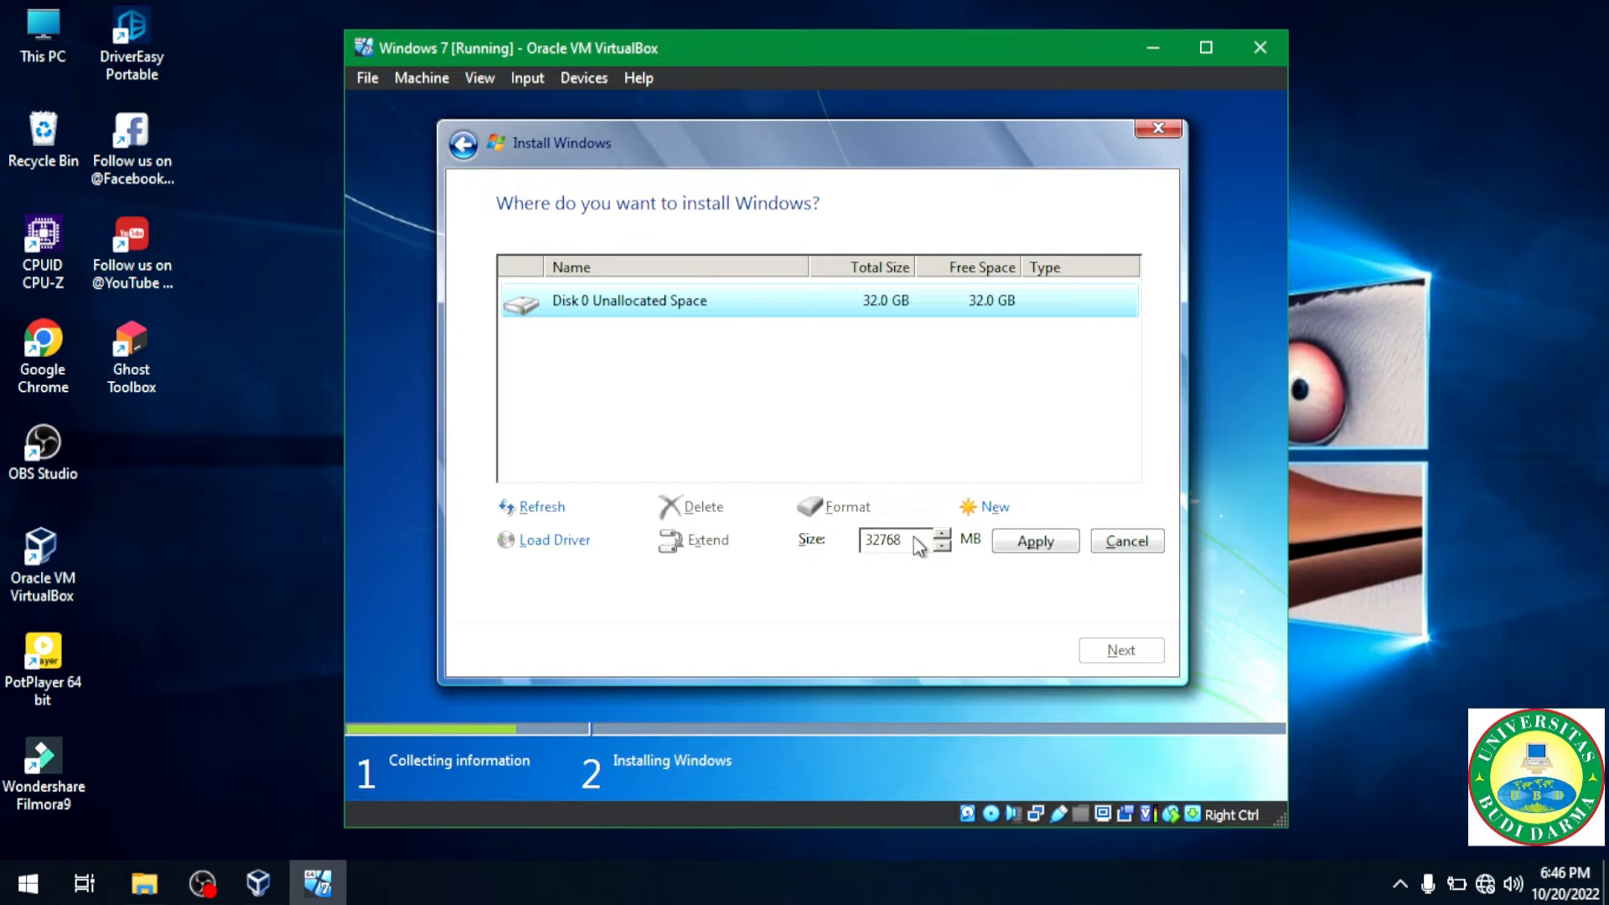
key("BackSpace")
key("BackSpace")
key("BackSpace")
key("BackSpace")
key("BackSpace")
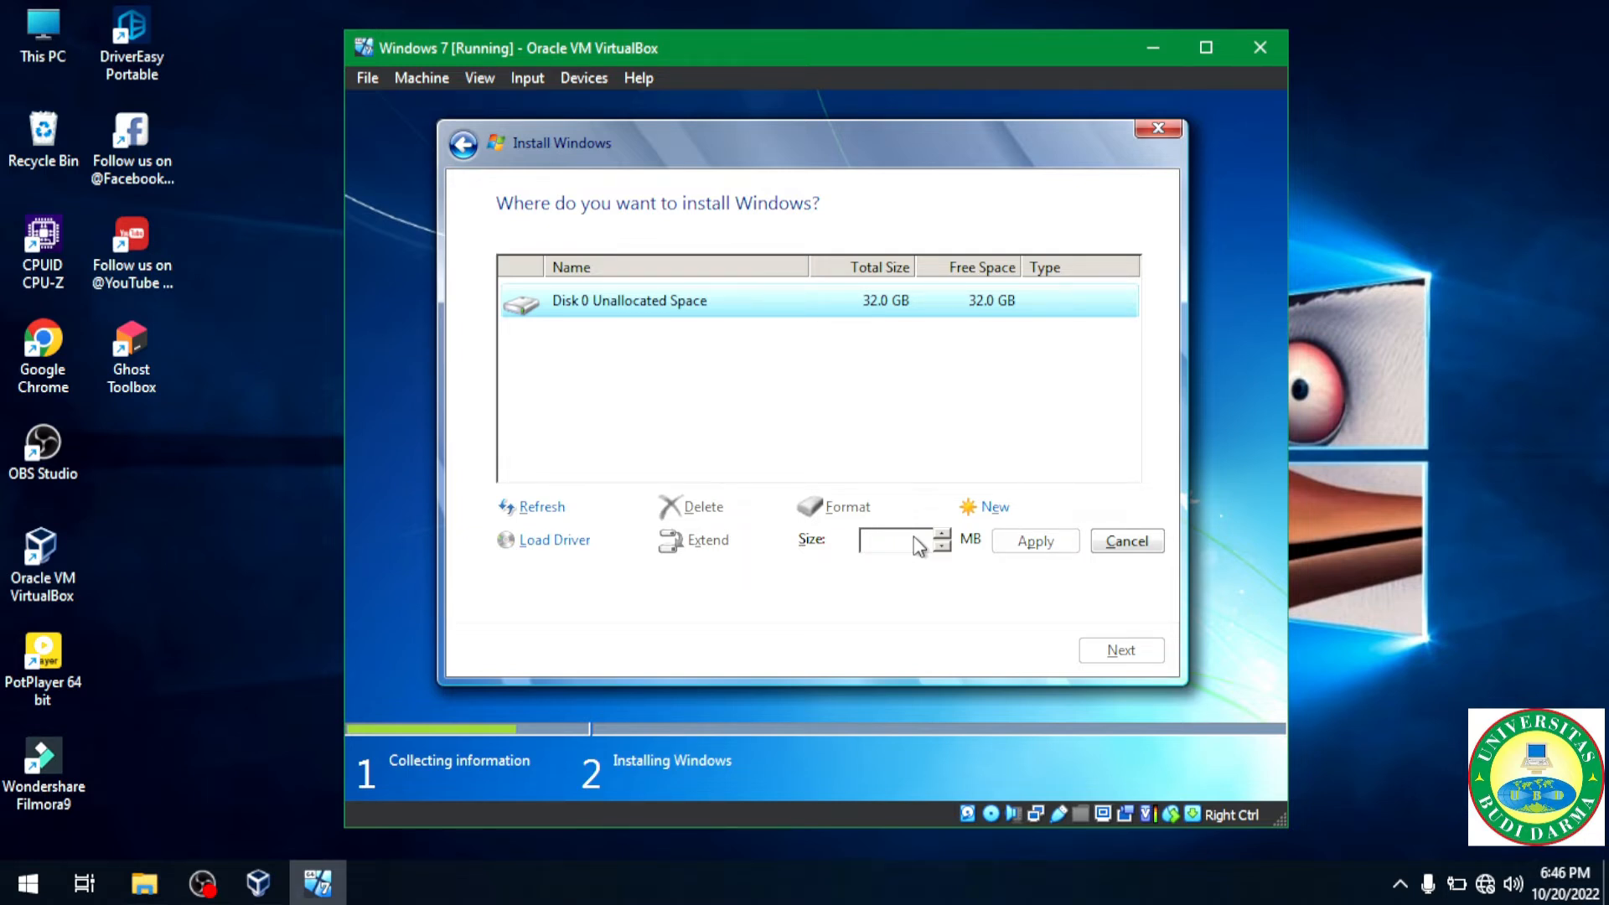
type("16000")
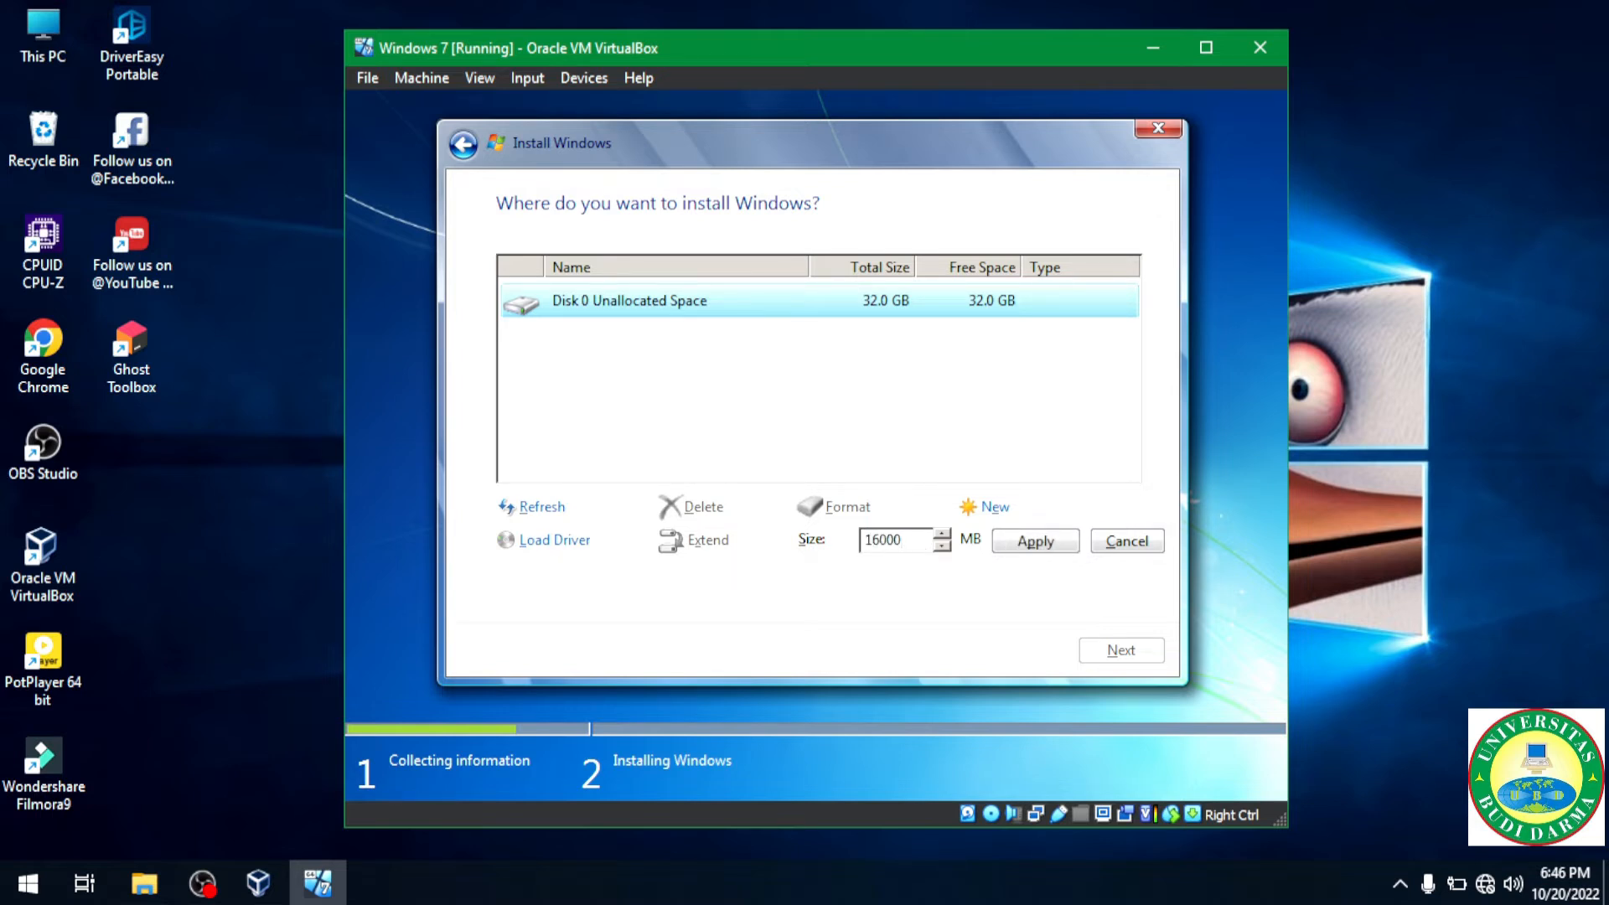
left_click(1066, 549)
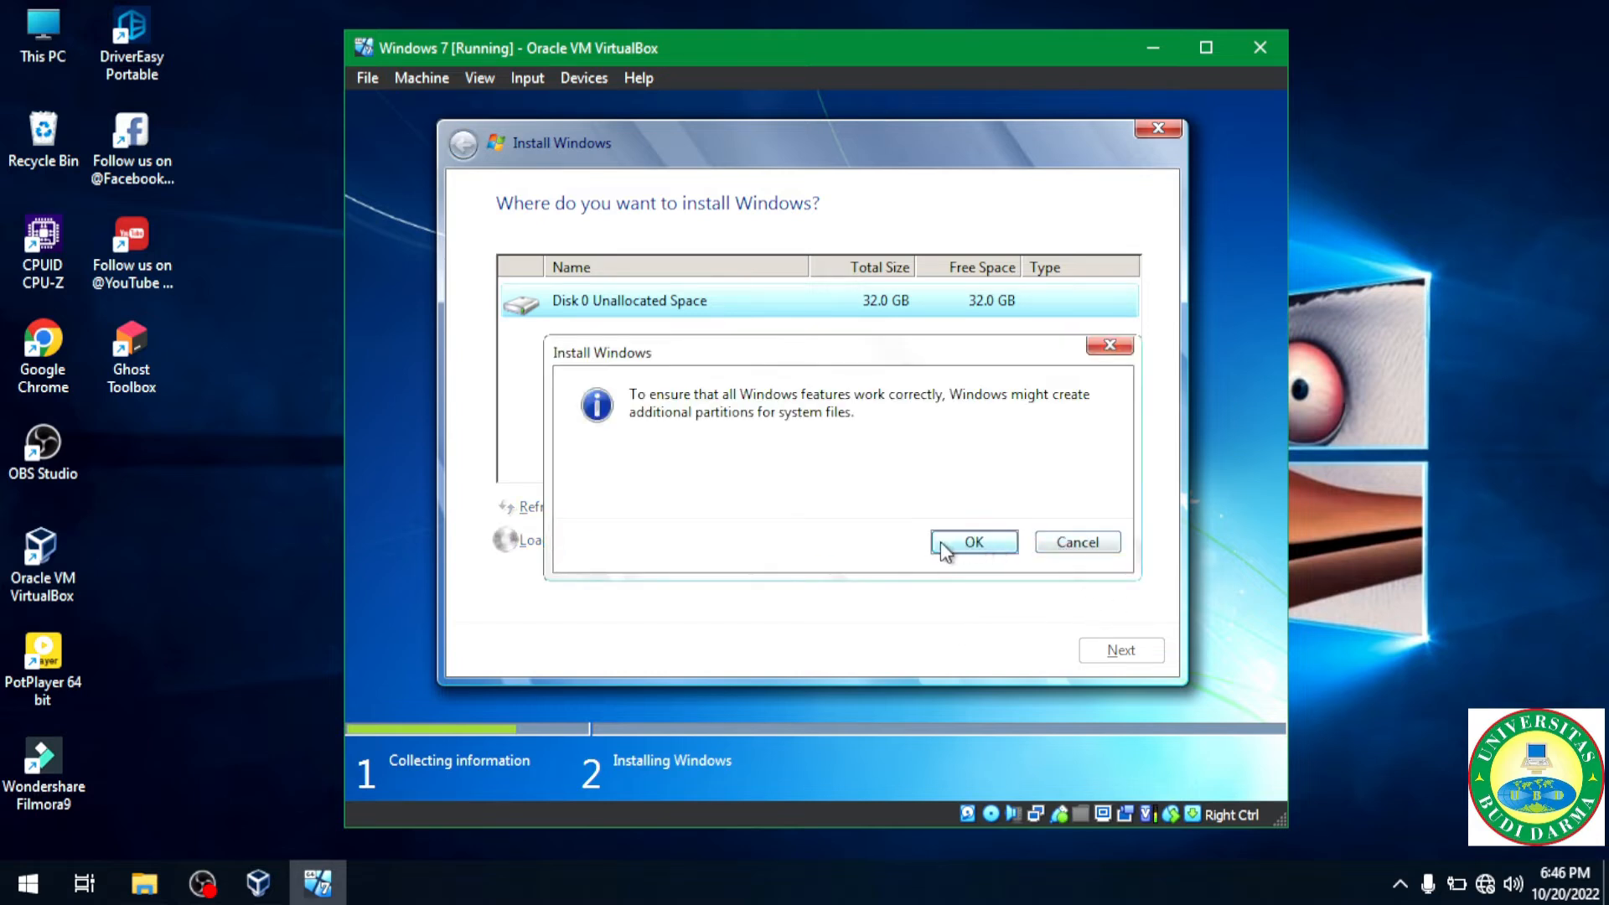
left_click(1002, 541)
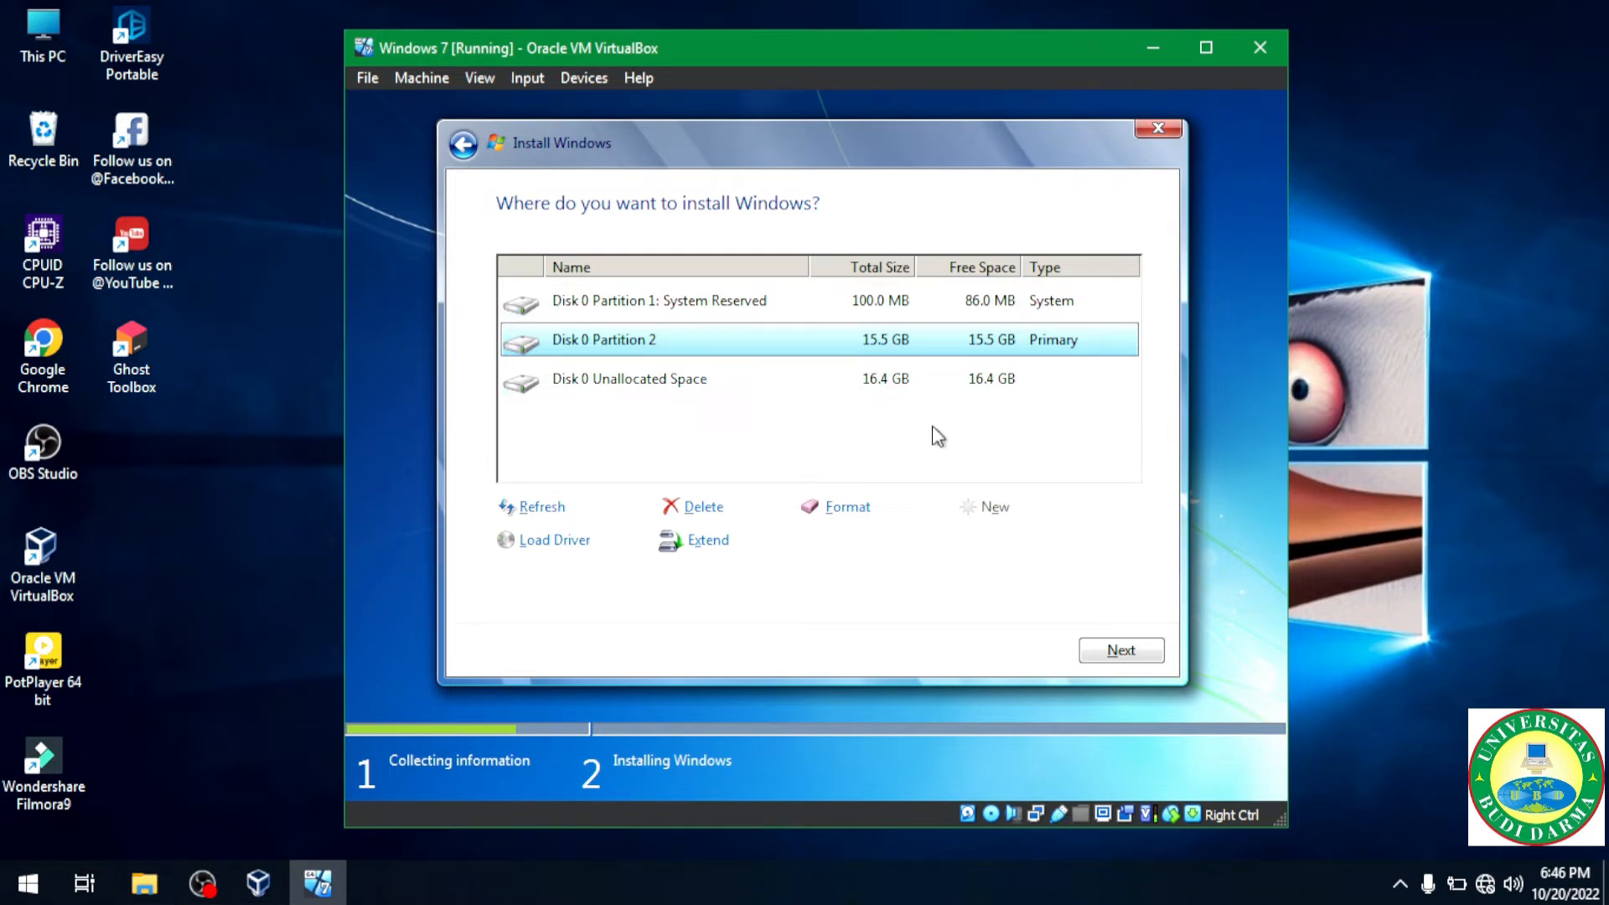
left_click(1126, 650)
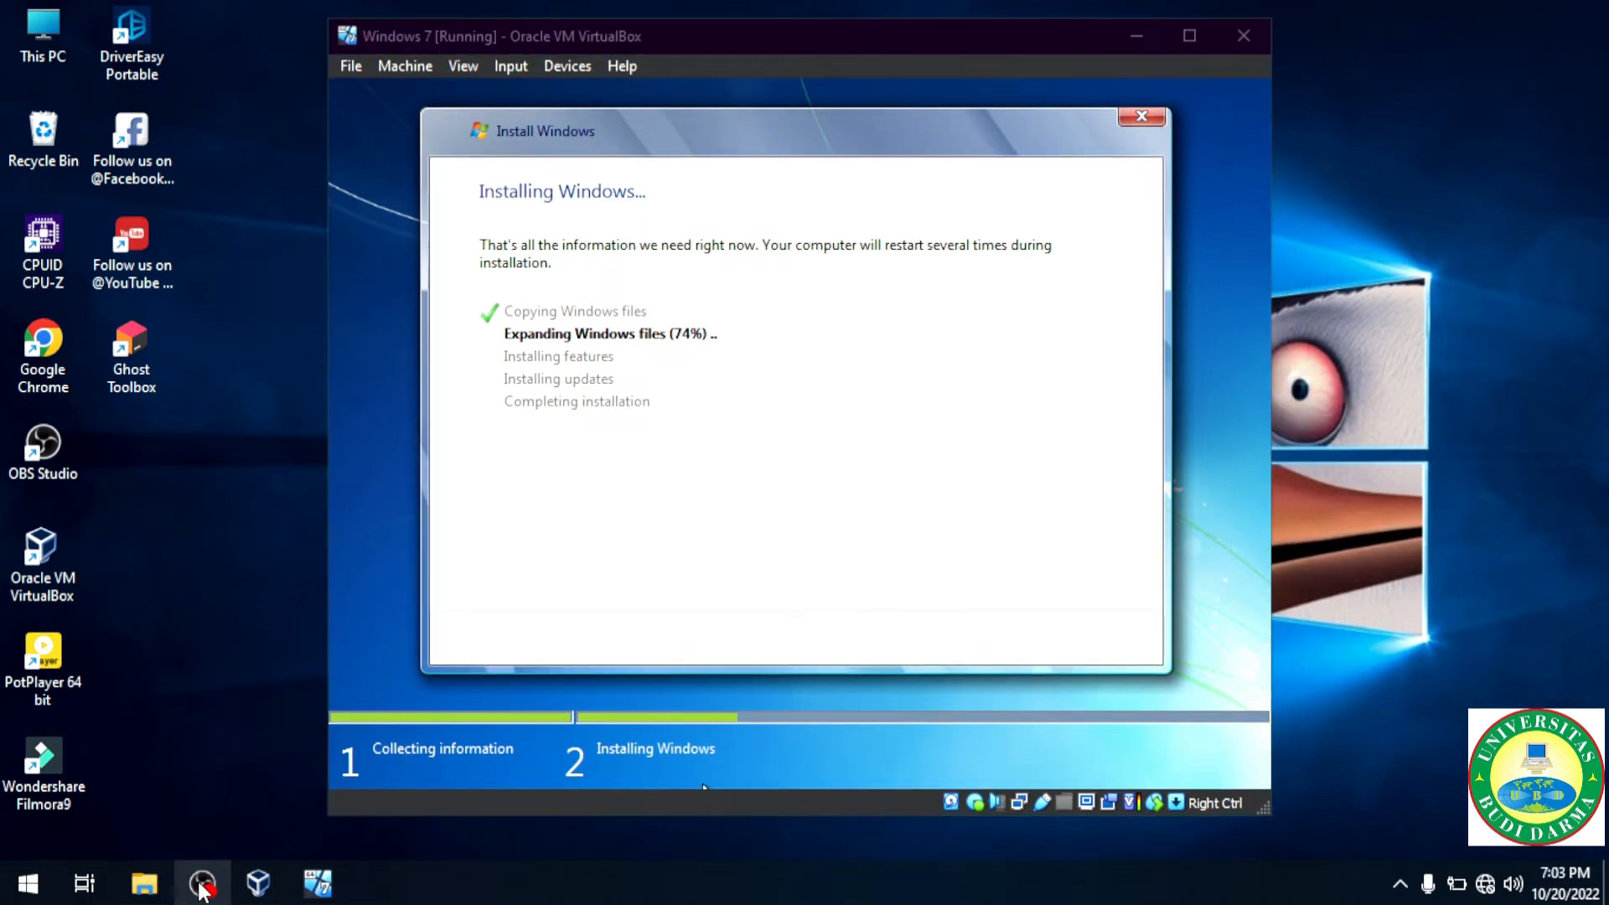
left_click(317, 882)
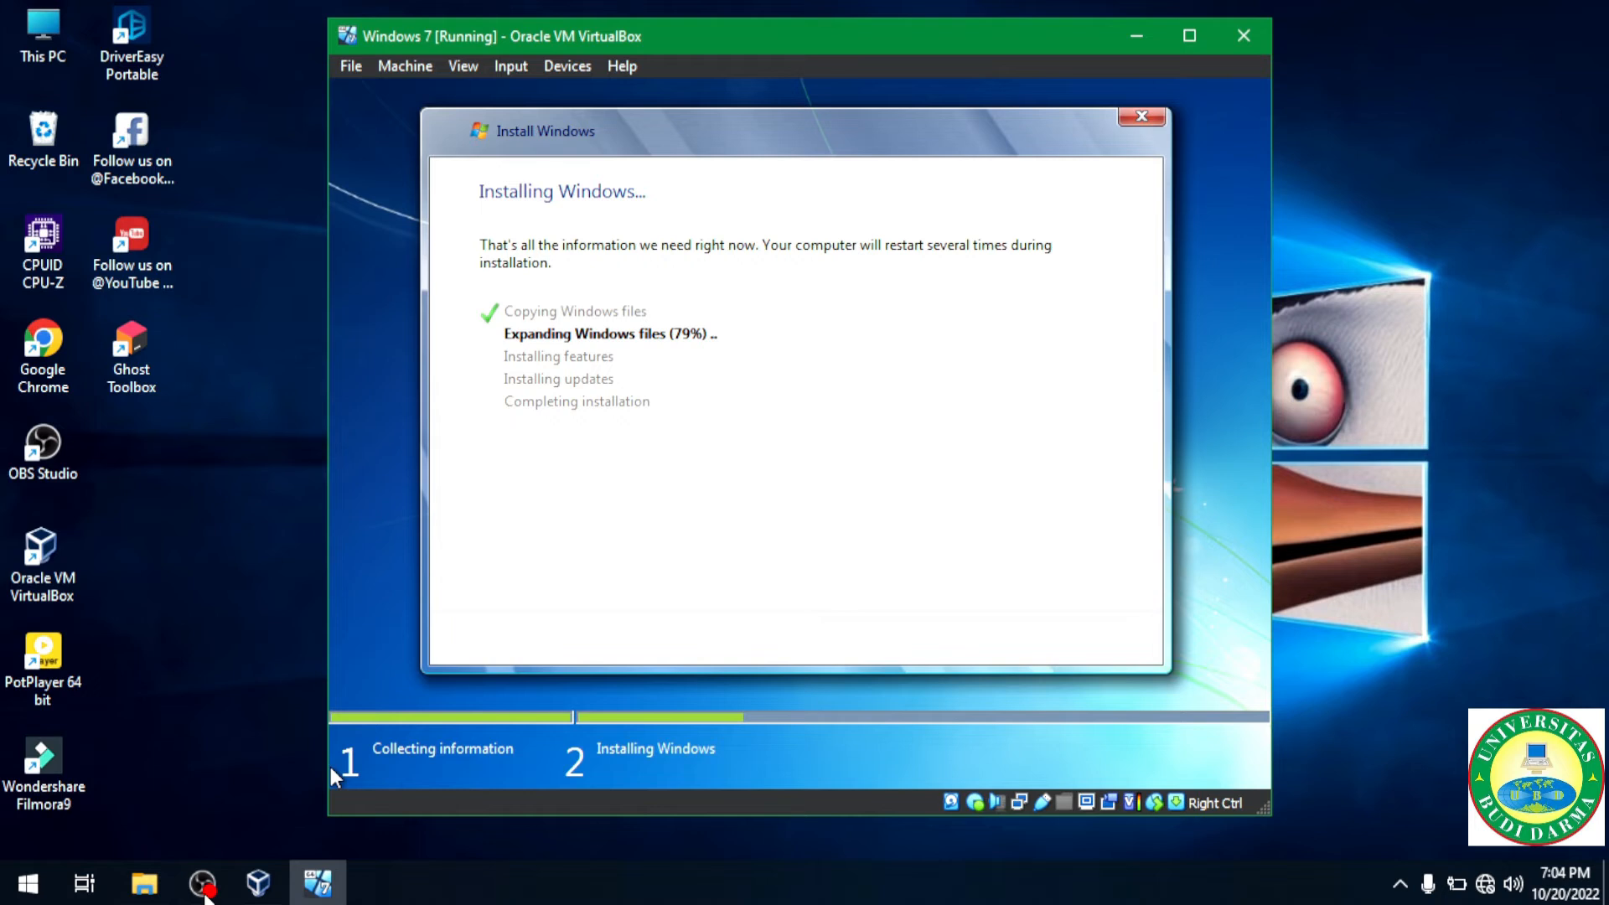
left_click(204, 886)
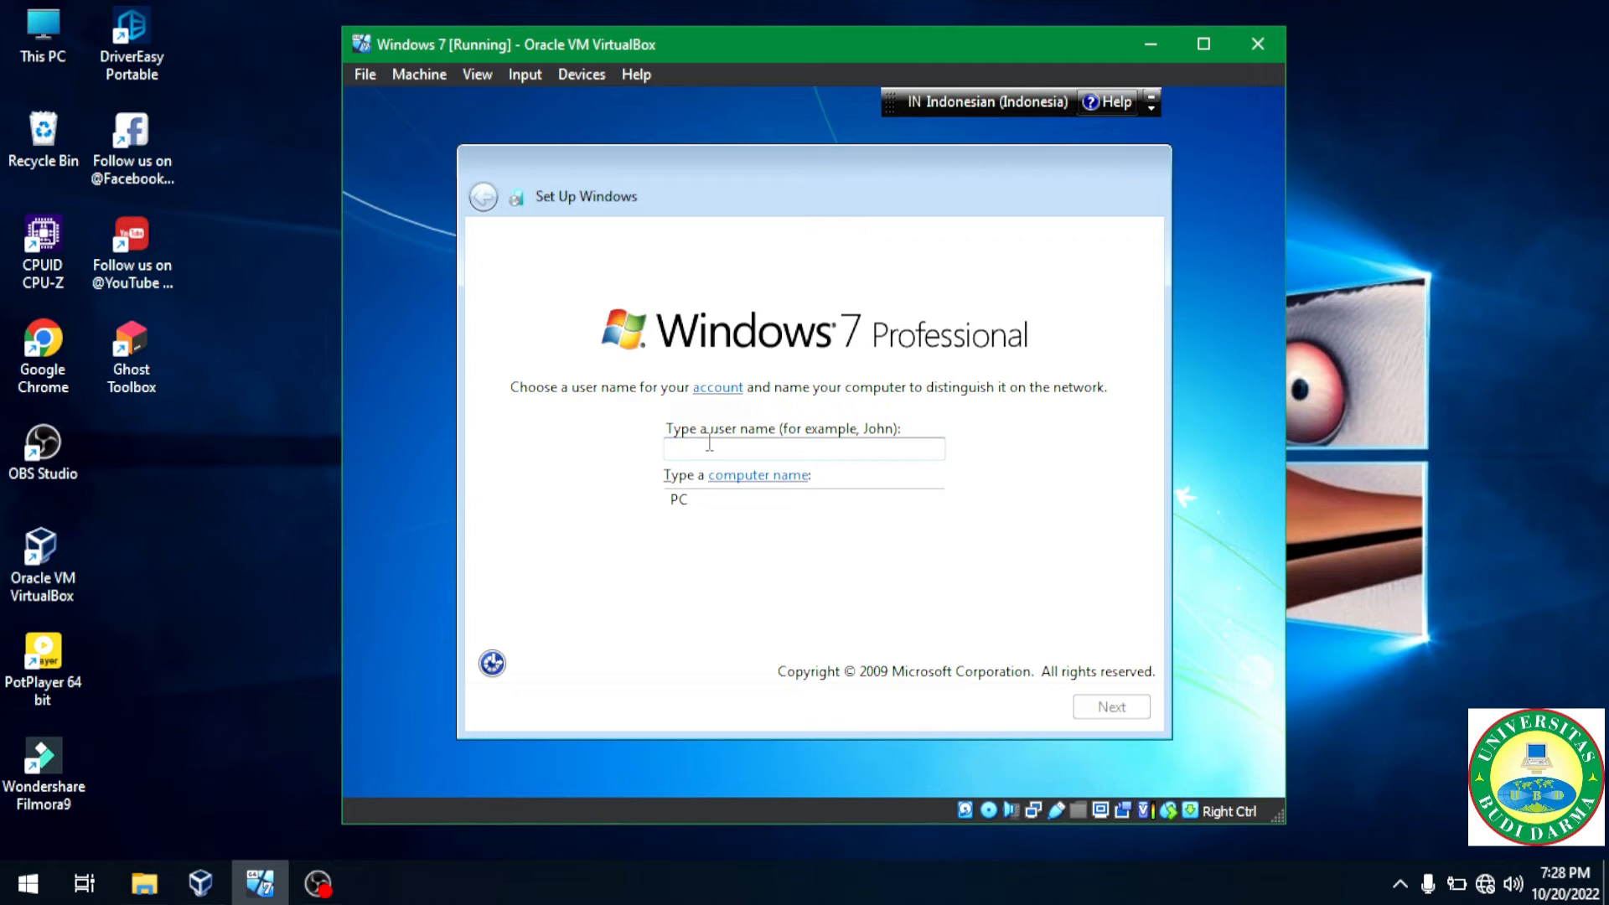
Step: Enter the account's user name, leave the account password blank and skip the product key
type("araif")
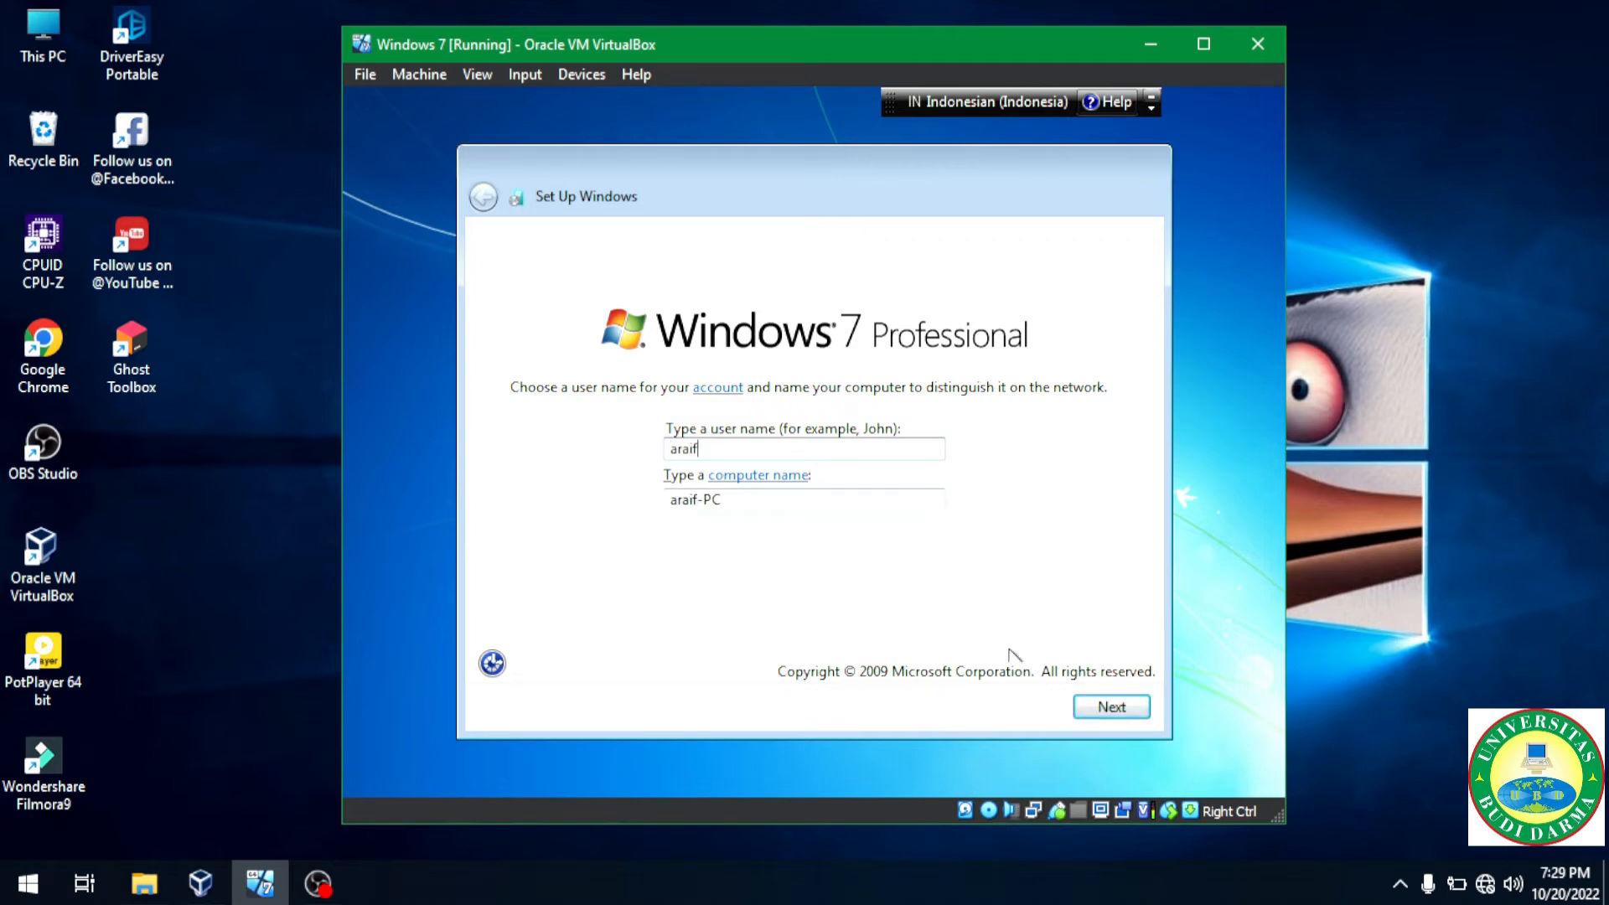
left_click(1104, 707)
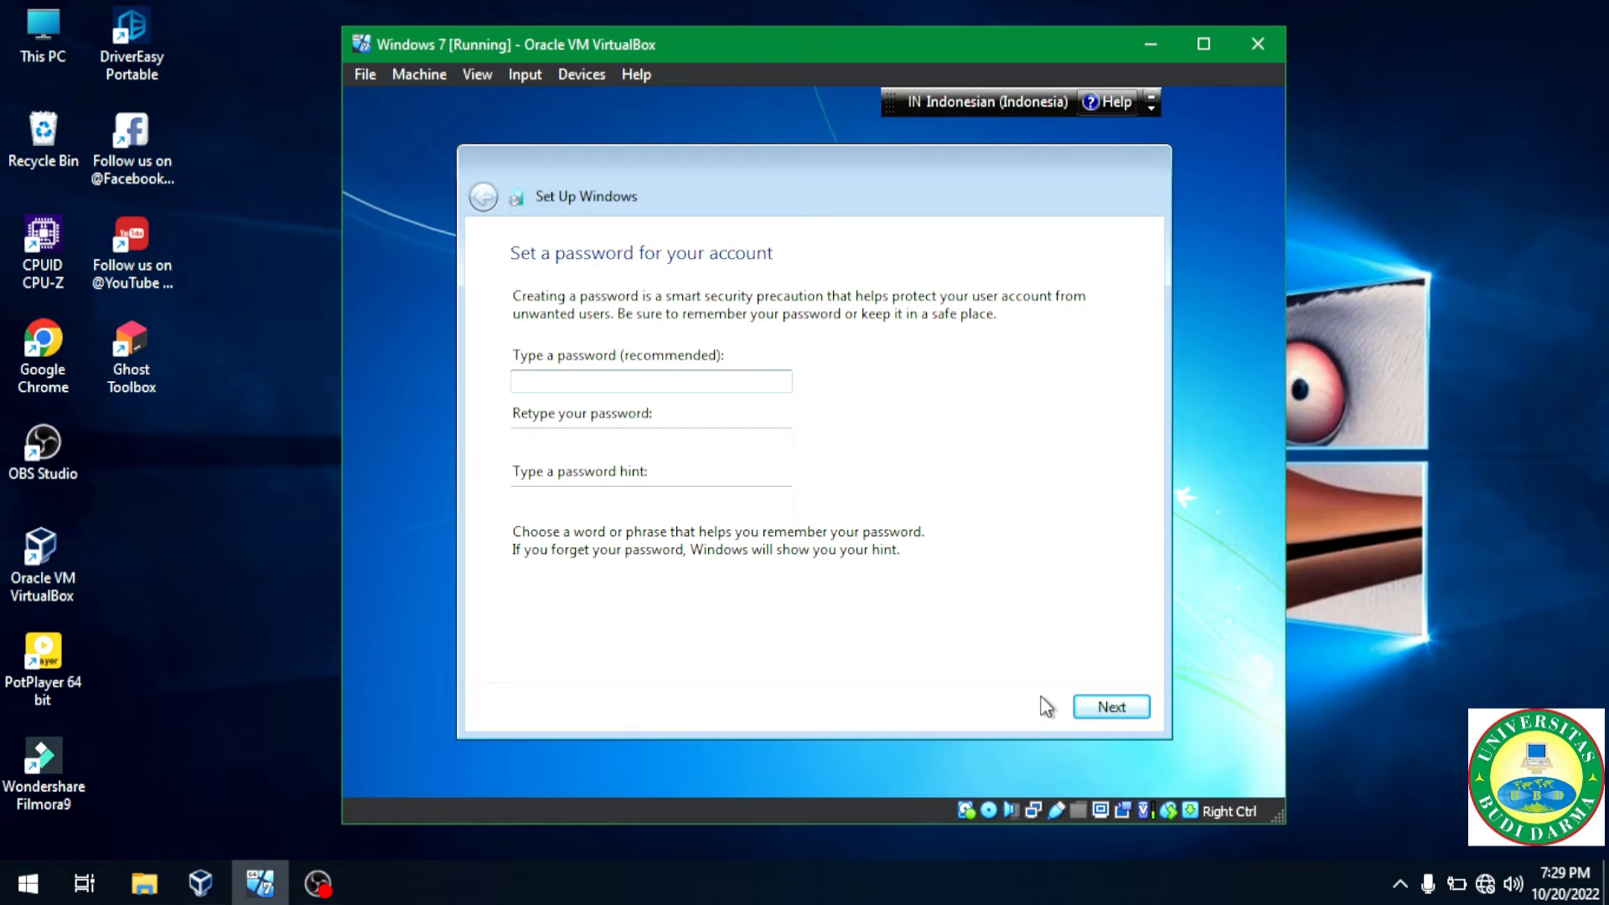
left_click(1111, 708)
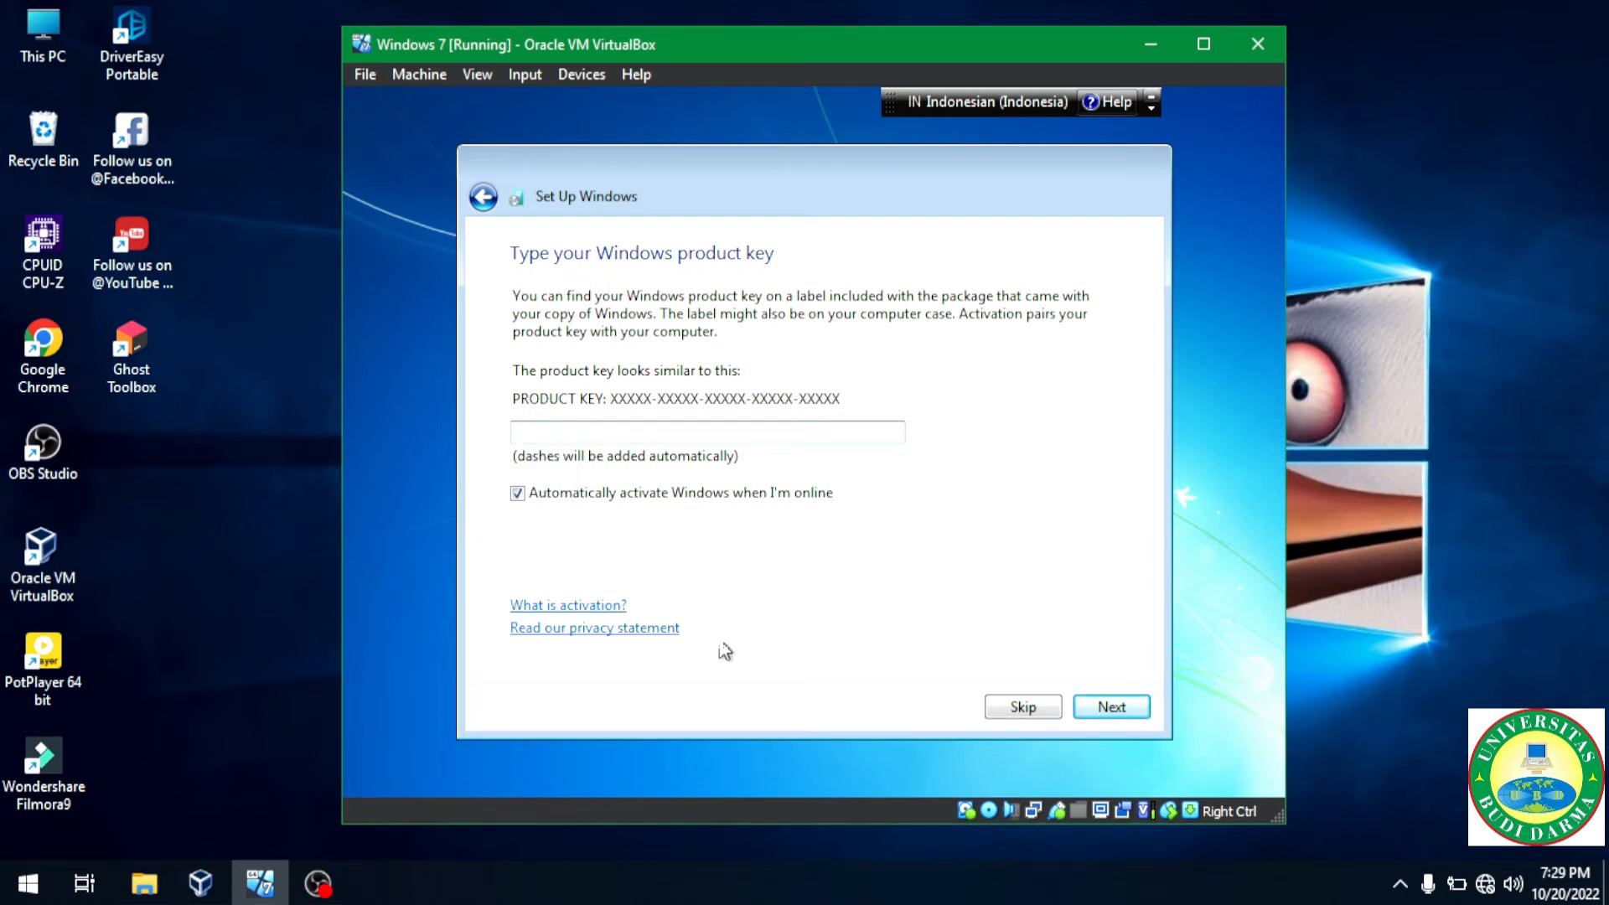
left_click(1030, 717)
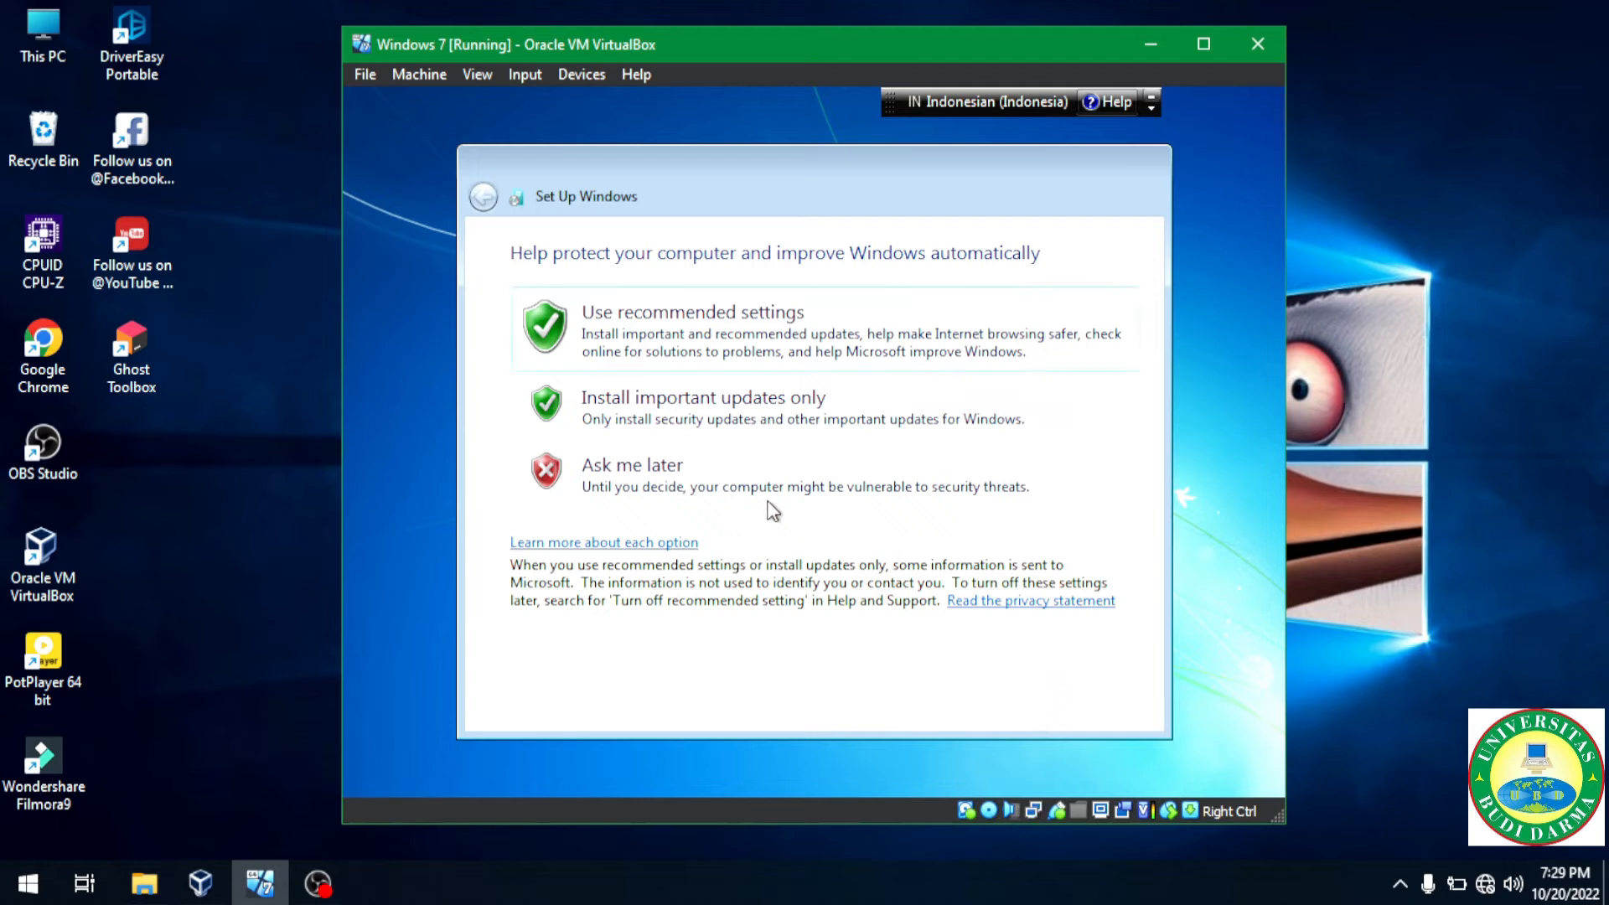
Step: Finish the Windows setup with Ask me later for updates, the (UTC+07:00) Bangkok, Hanoi, Jakarta time zone and Home network as location
left_click(677, 479)
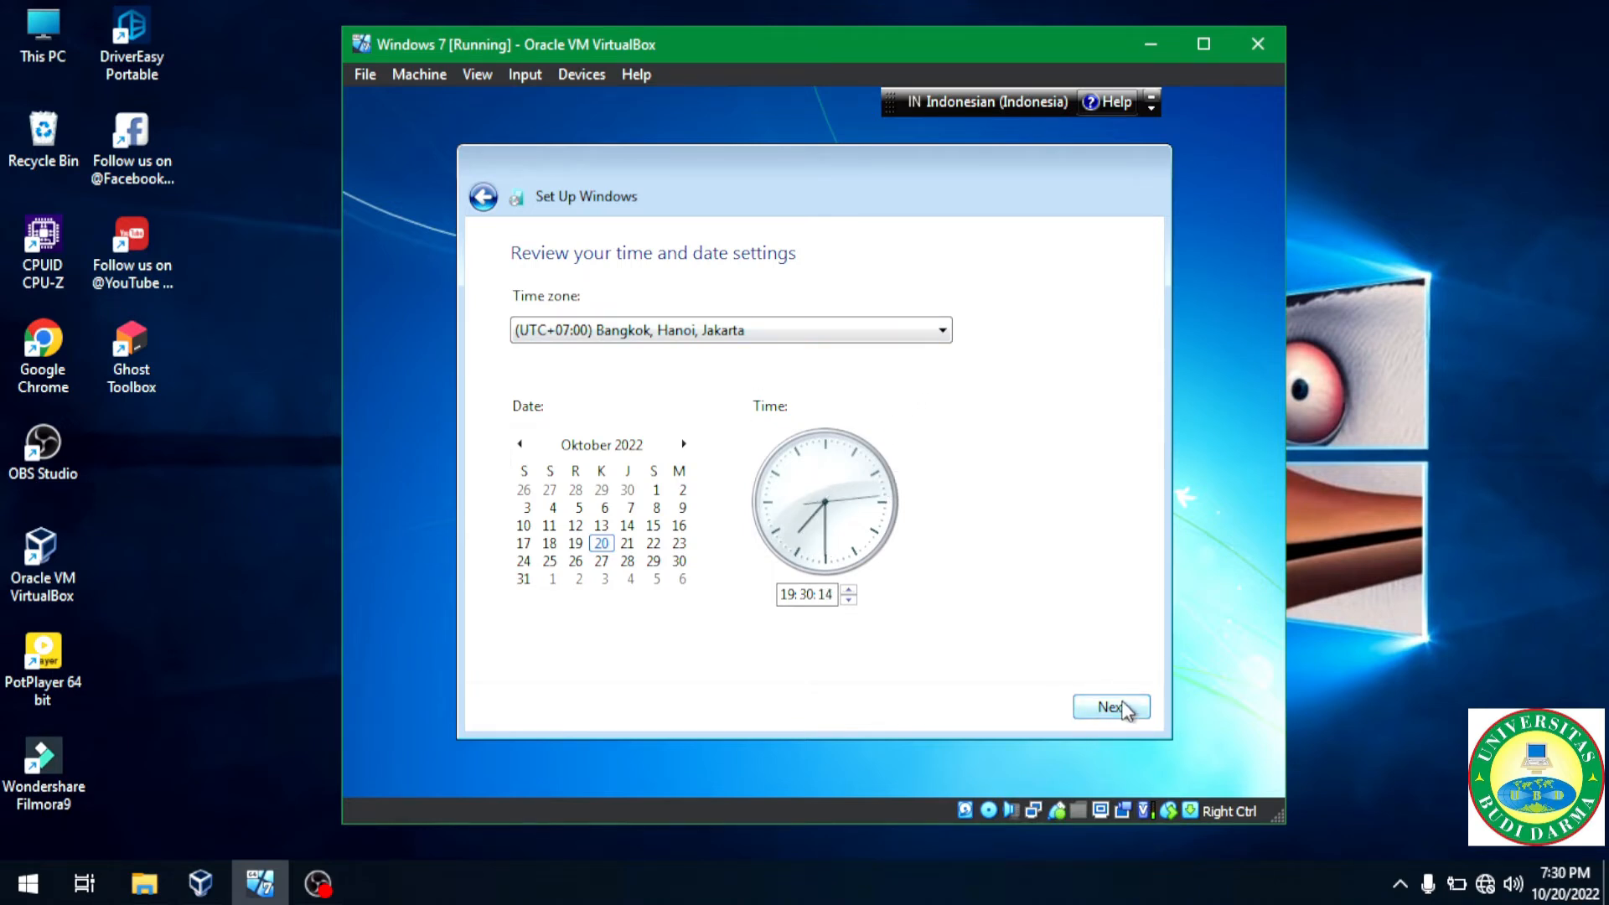
left_click(1111, 708)
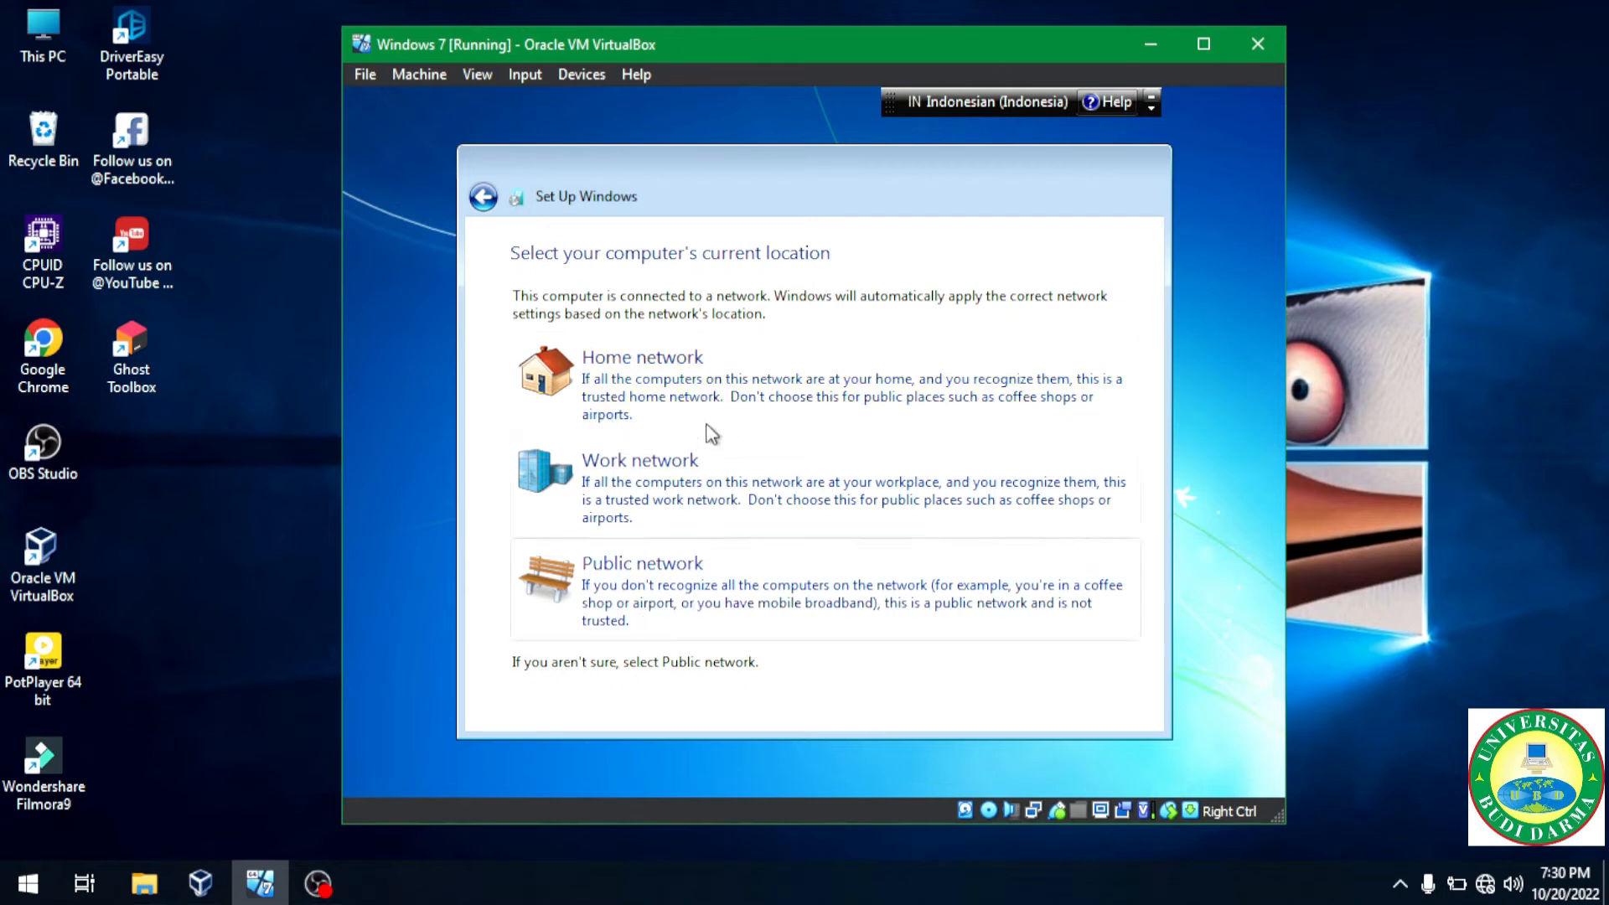
left_click(649, 407)
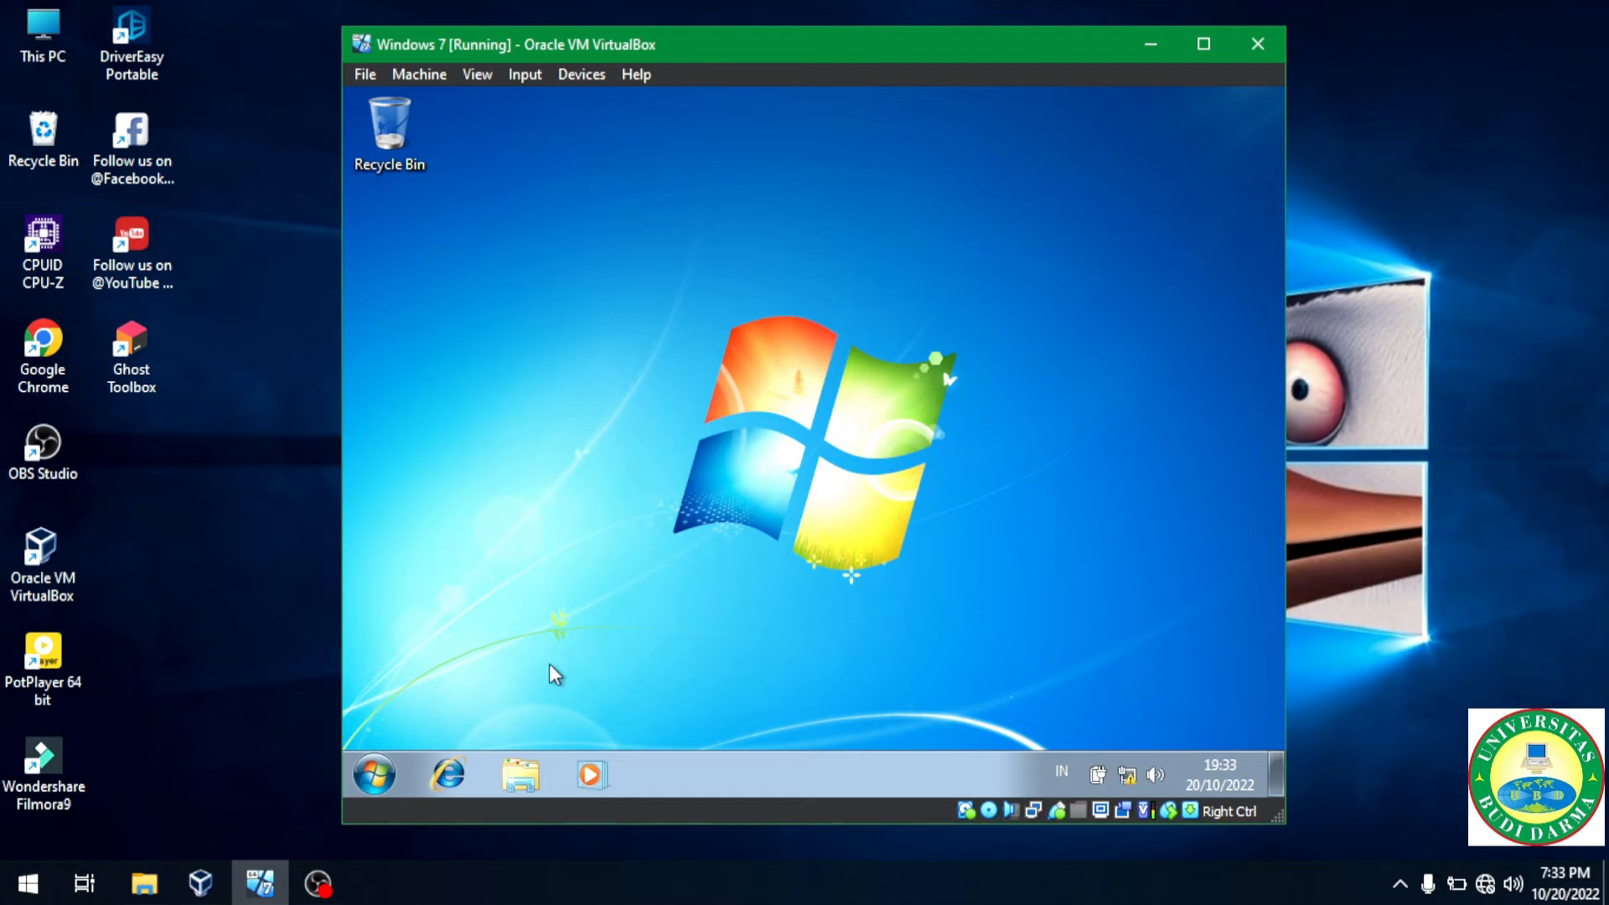
Step: Shut down the Windows 7 guest system from its desktop
left_click(371, 778)
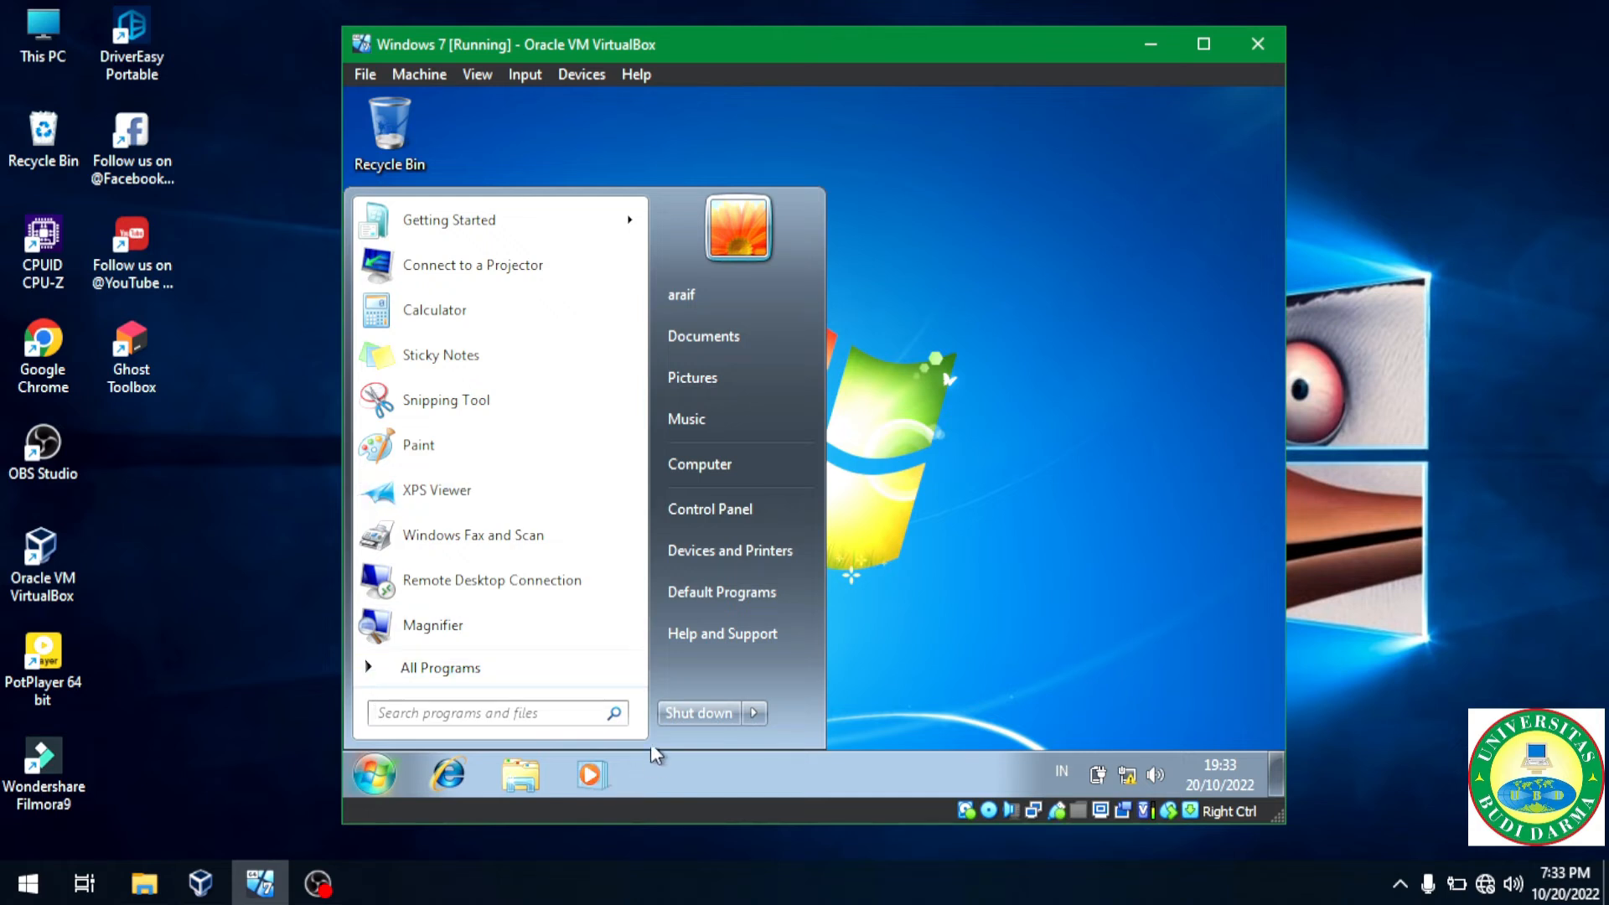
left_click(705, 712)
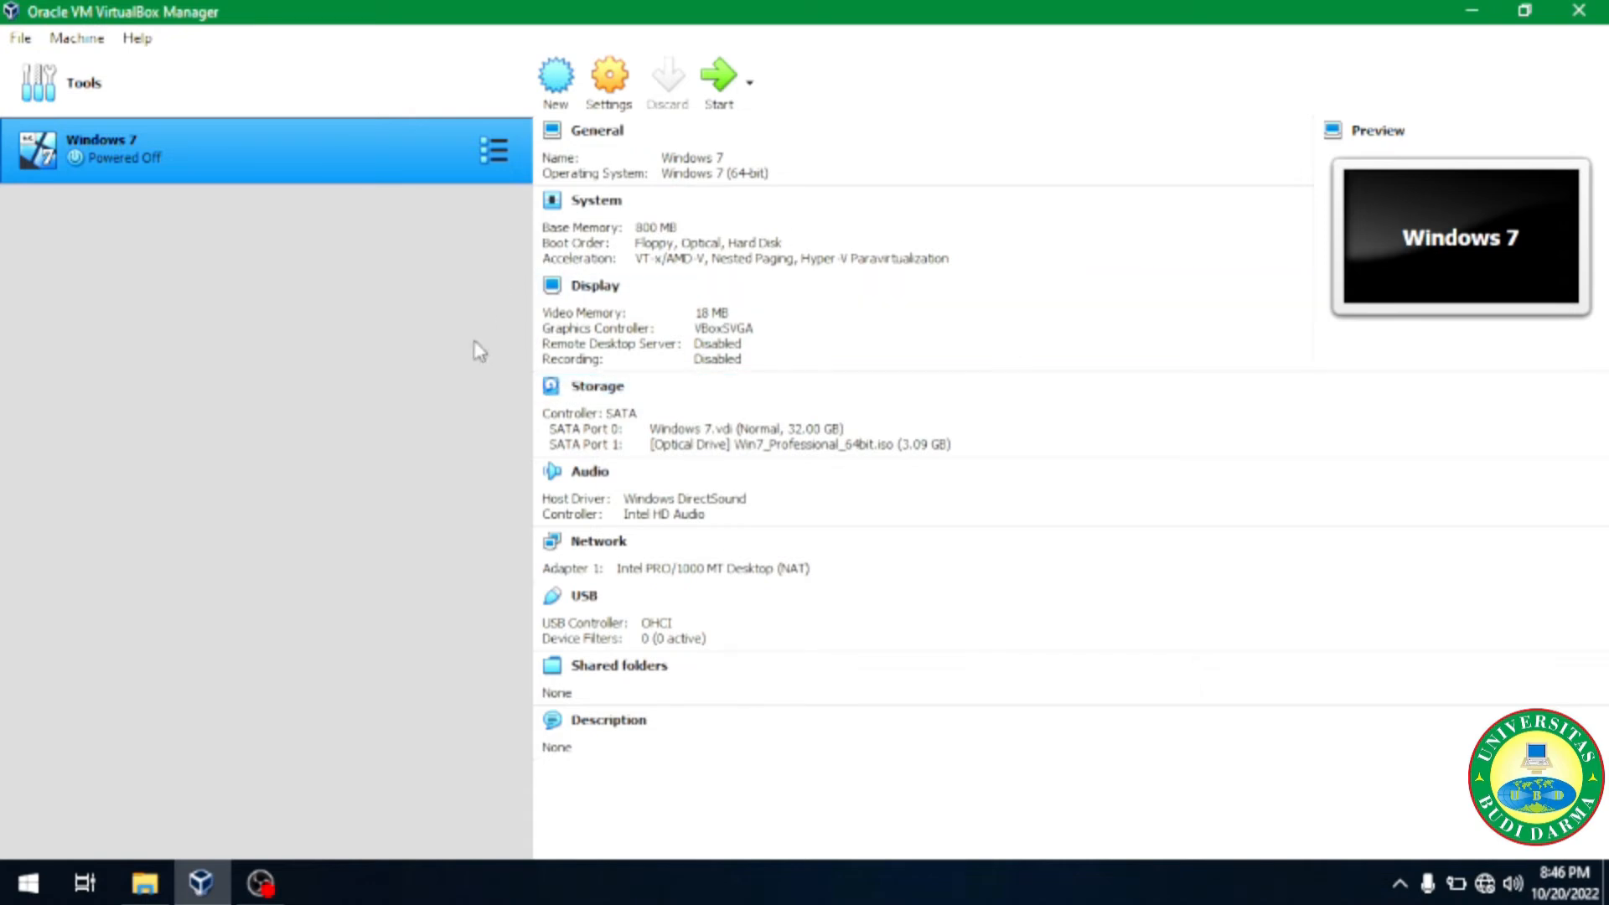
Step: Start creating another virtual machine and name it Ubuntu
left_click(154, 73)
left_click(178, 157)
left_click(573, 110)
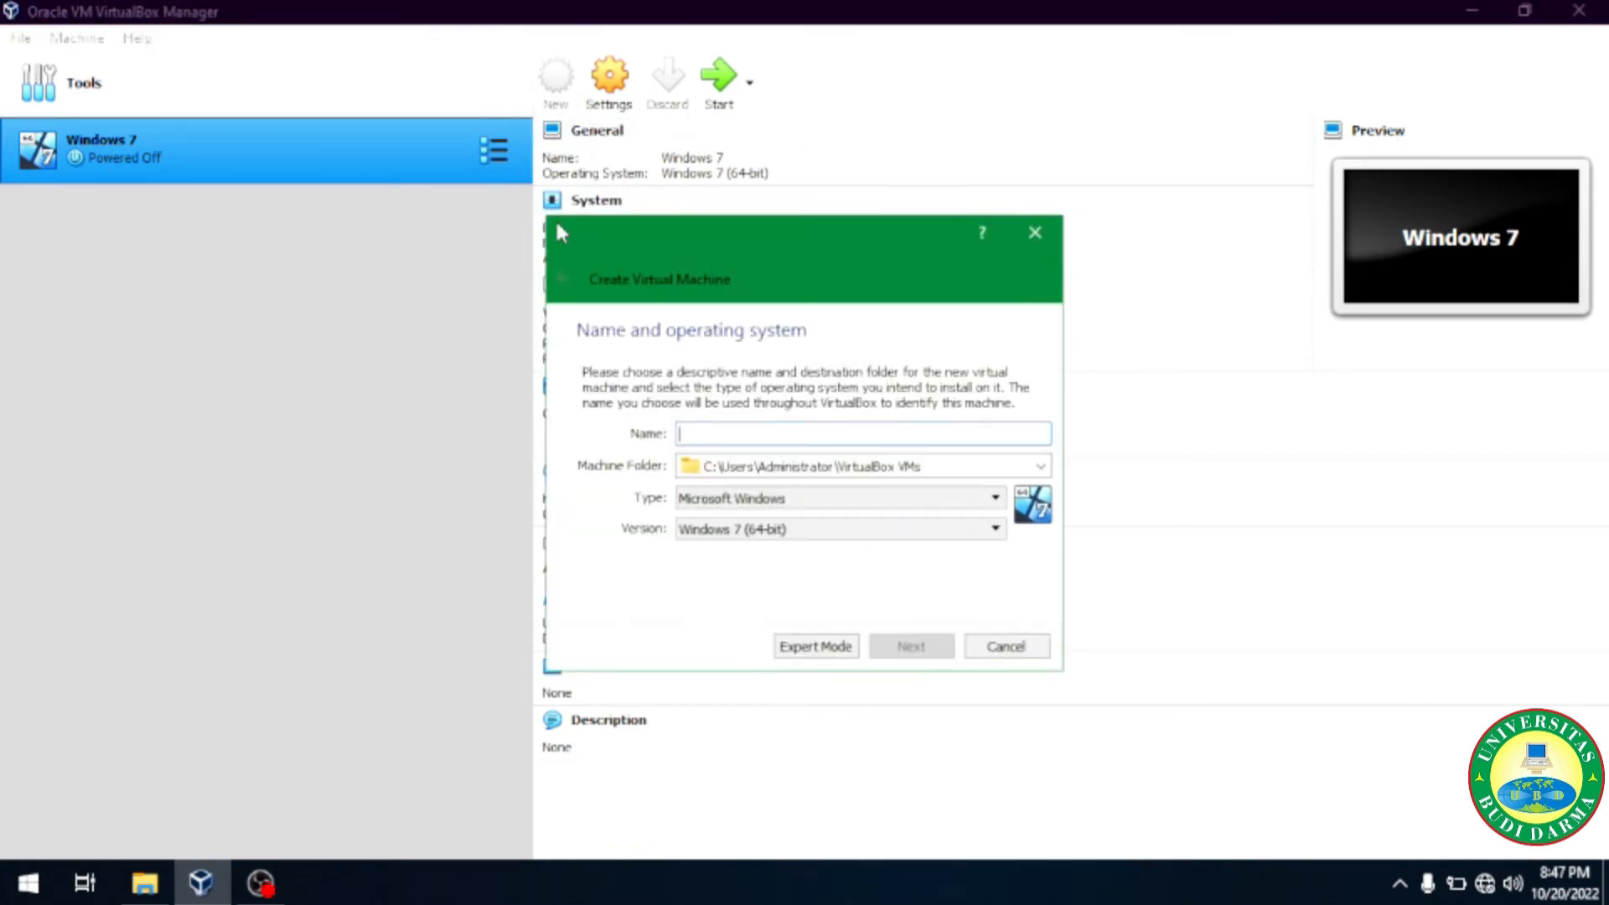
left_click_drag(734, 248, 735, 179)
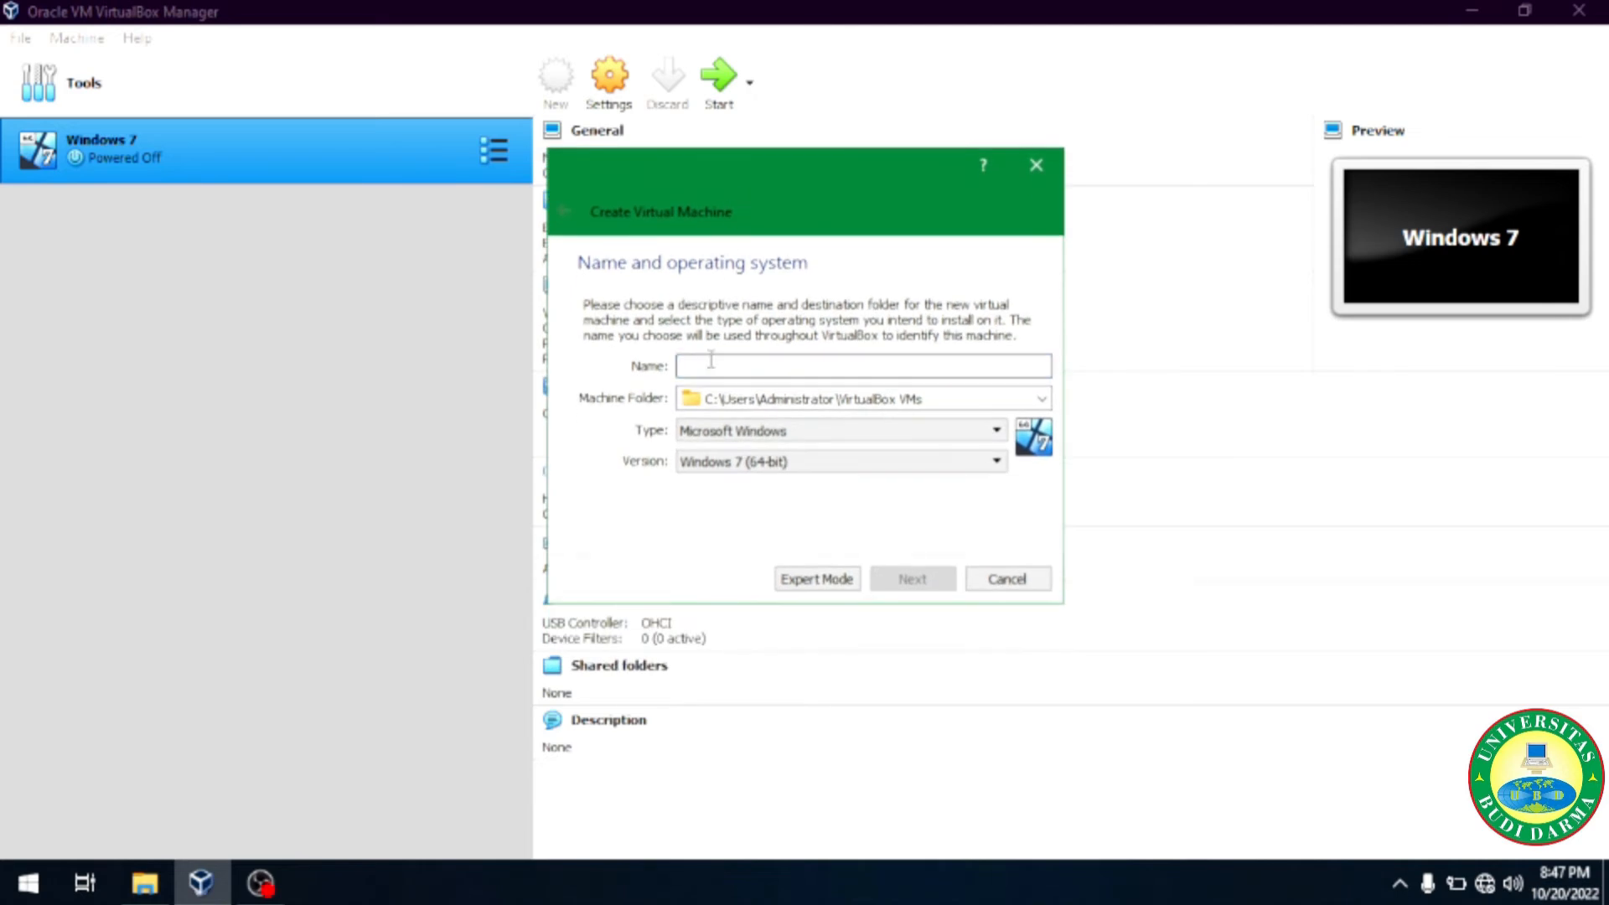
type("Ubuntu")
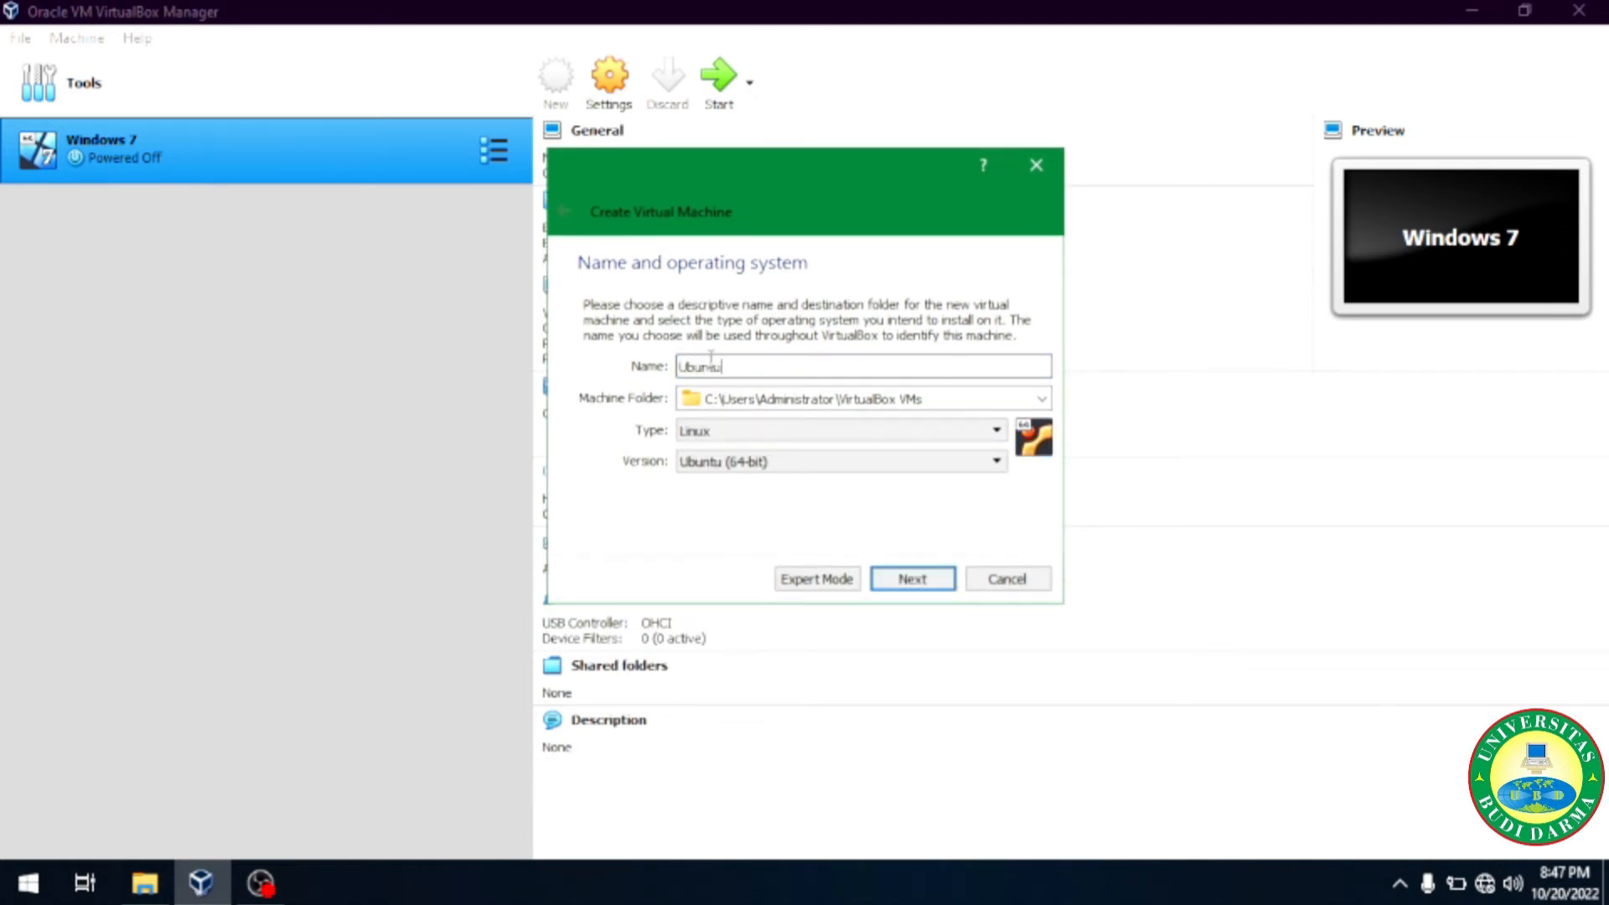
Step: Choose a different machine folder by browsing to C:\Program Files\Oracle\VirtualBox, and add a new folder there
left_click(1041, 398)
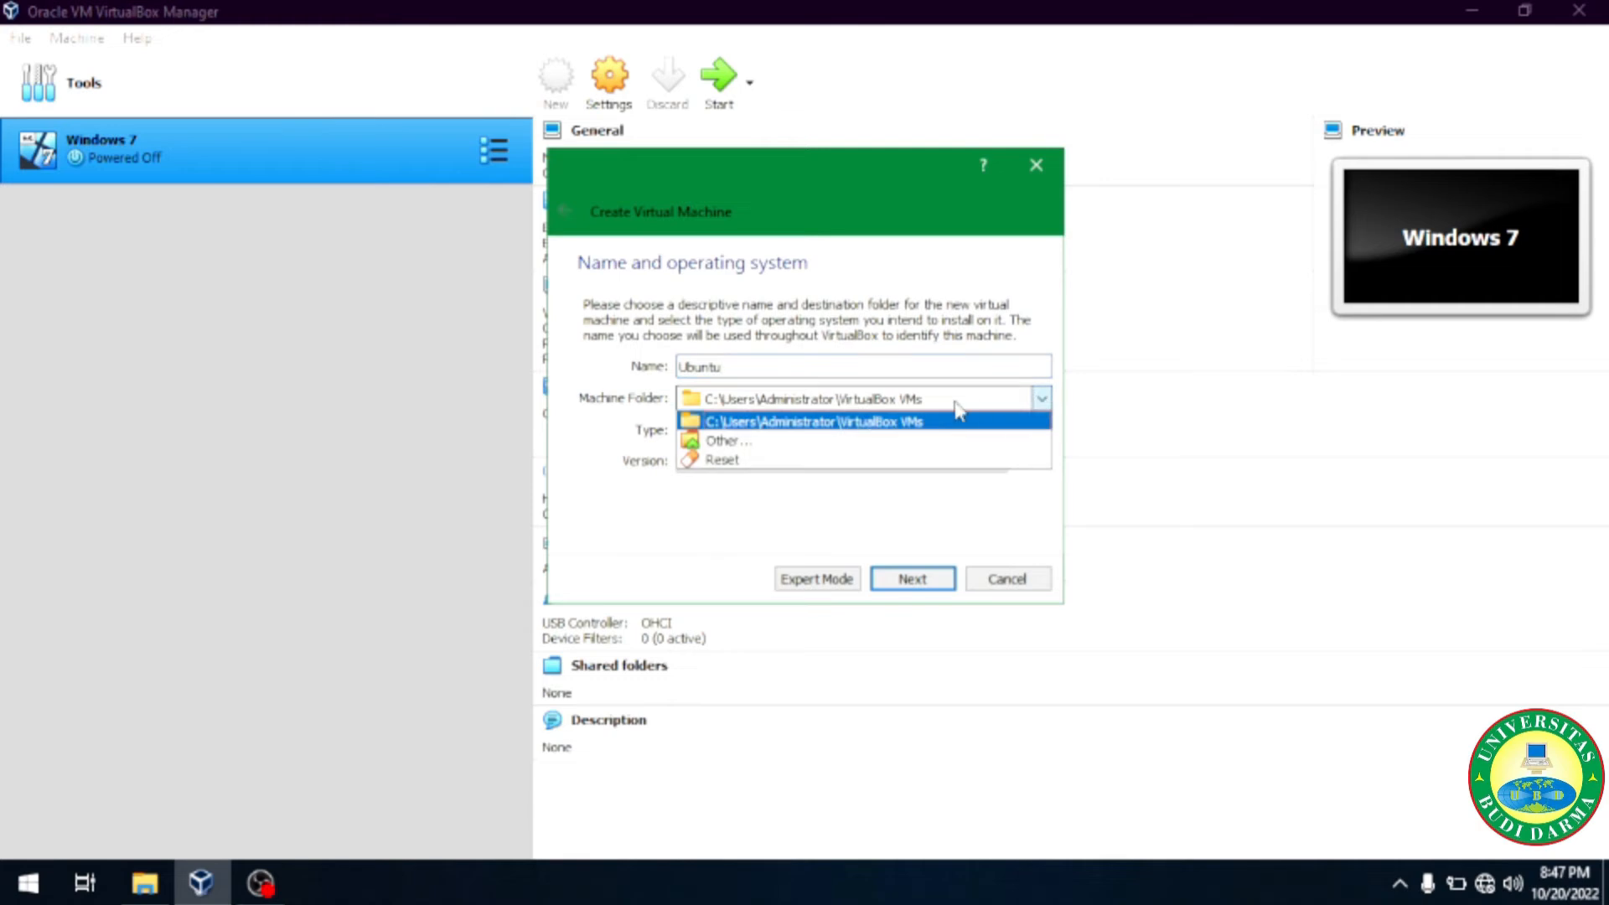
left_click(801, 444)
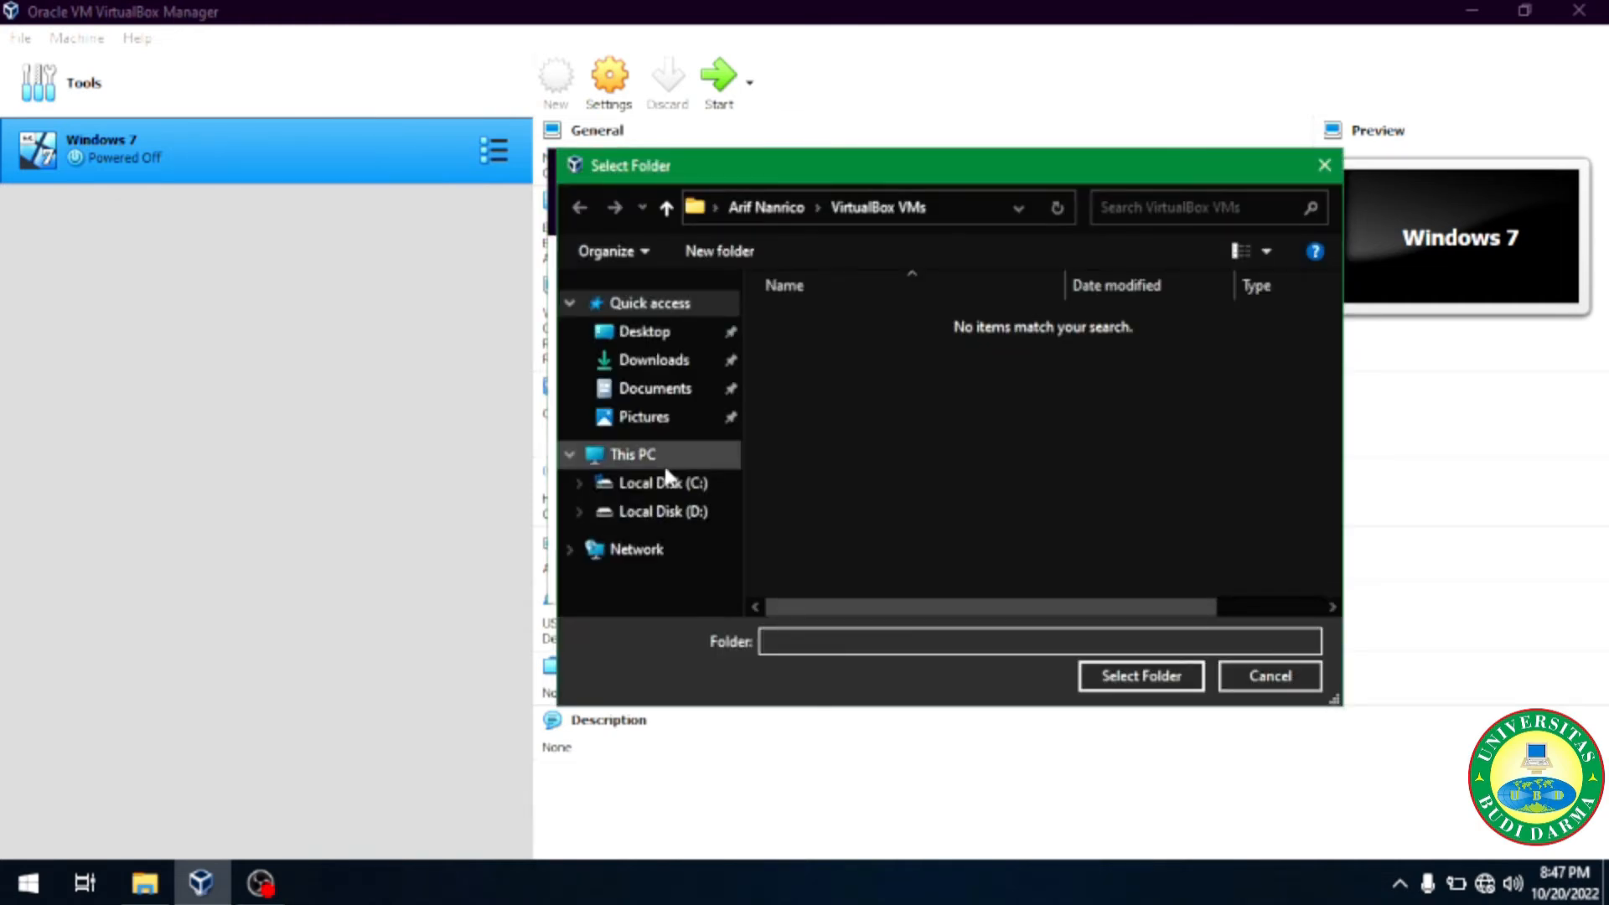
left_click(671, 486)
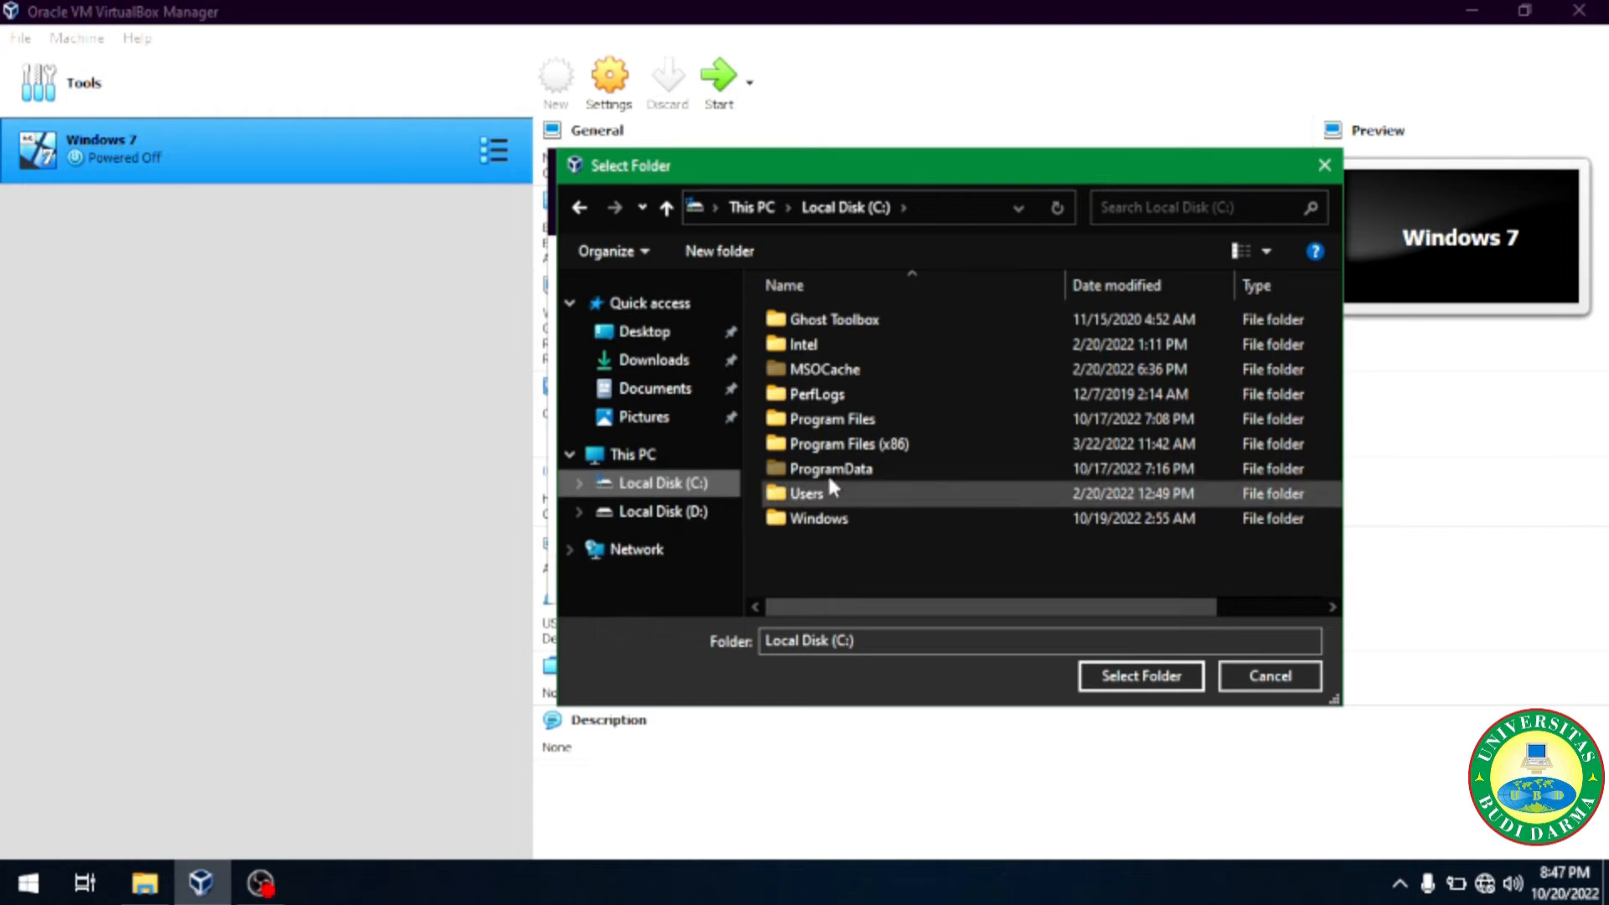
double_click(853, 419)
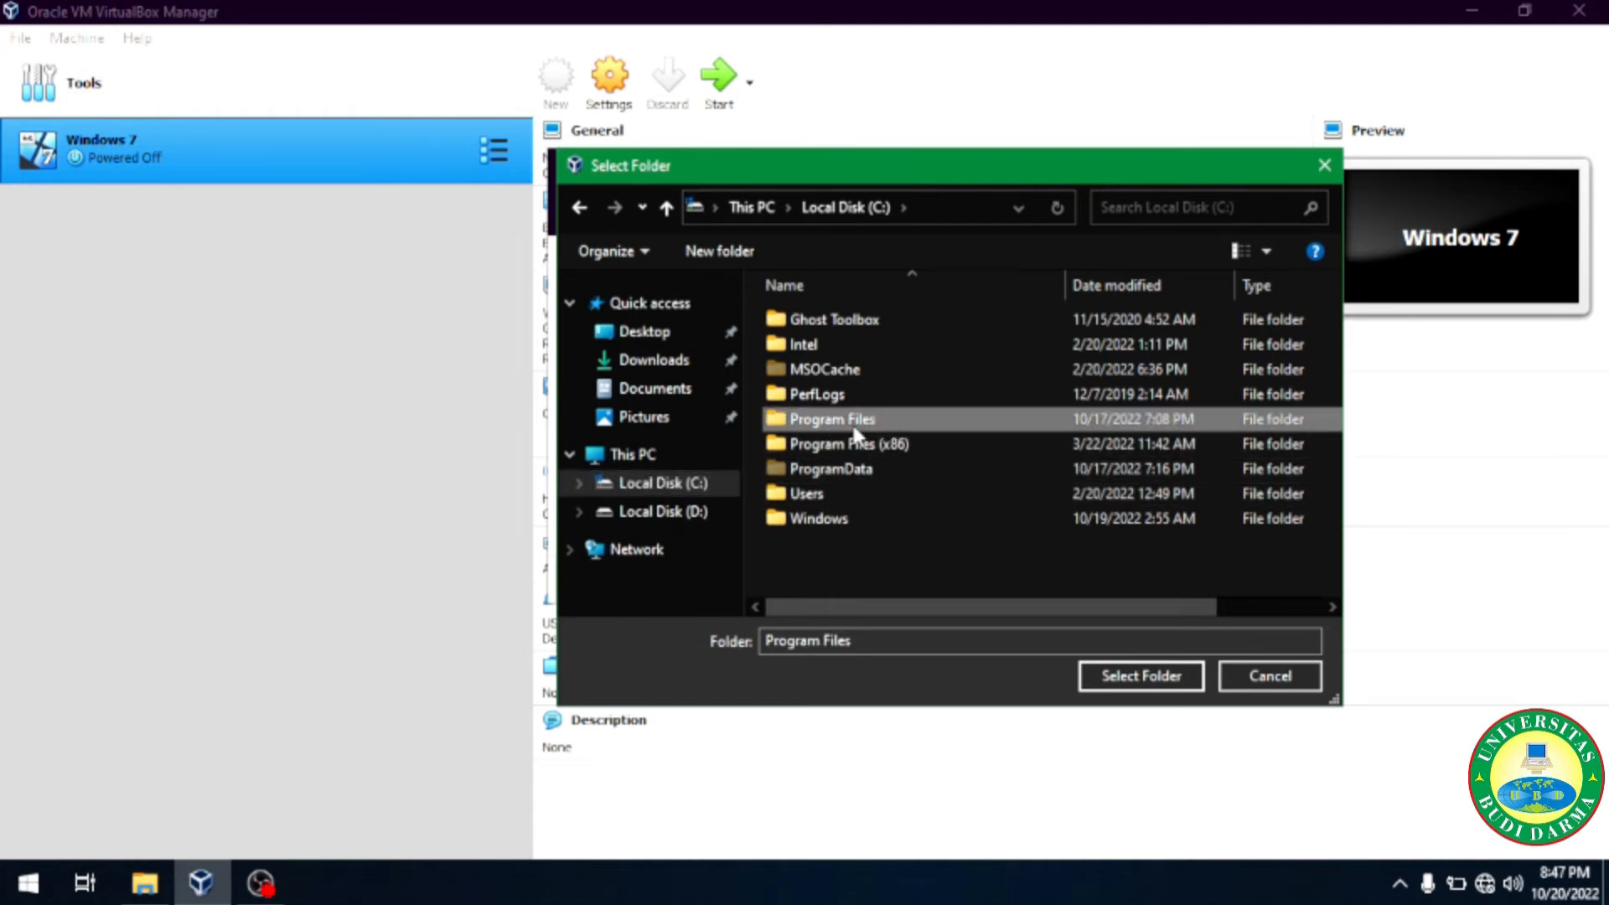
scroll(856, 431, "down", 3)
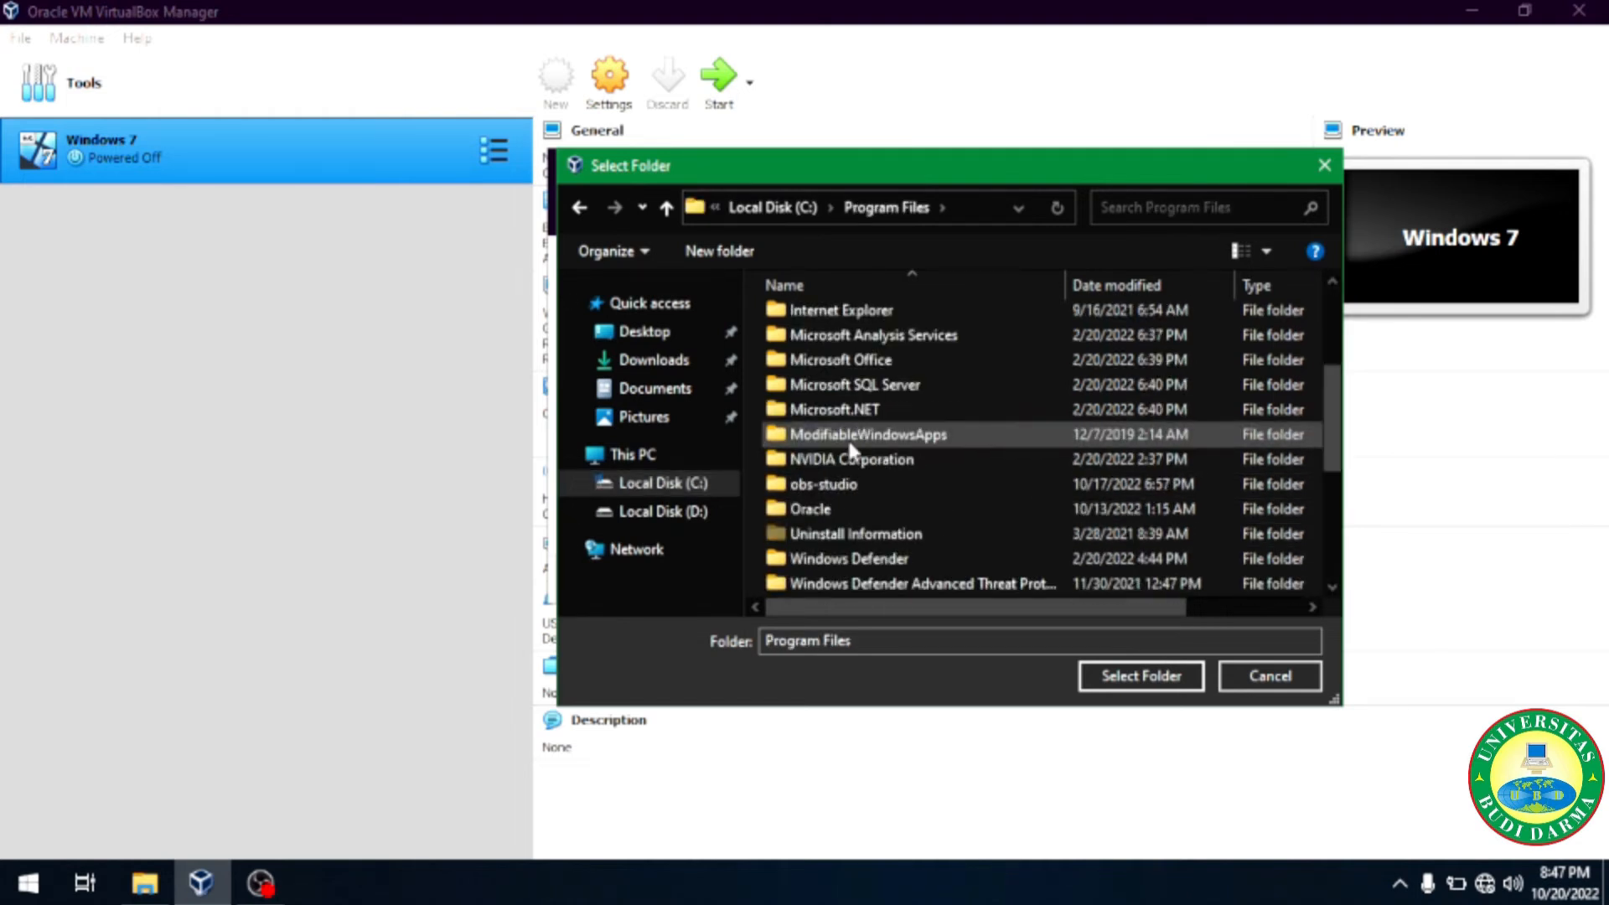
left_click(846, 510)
double_click(846, 510)
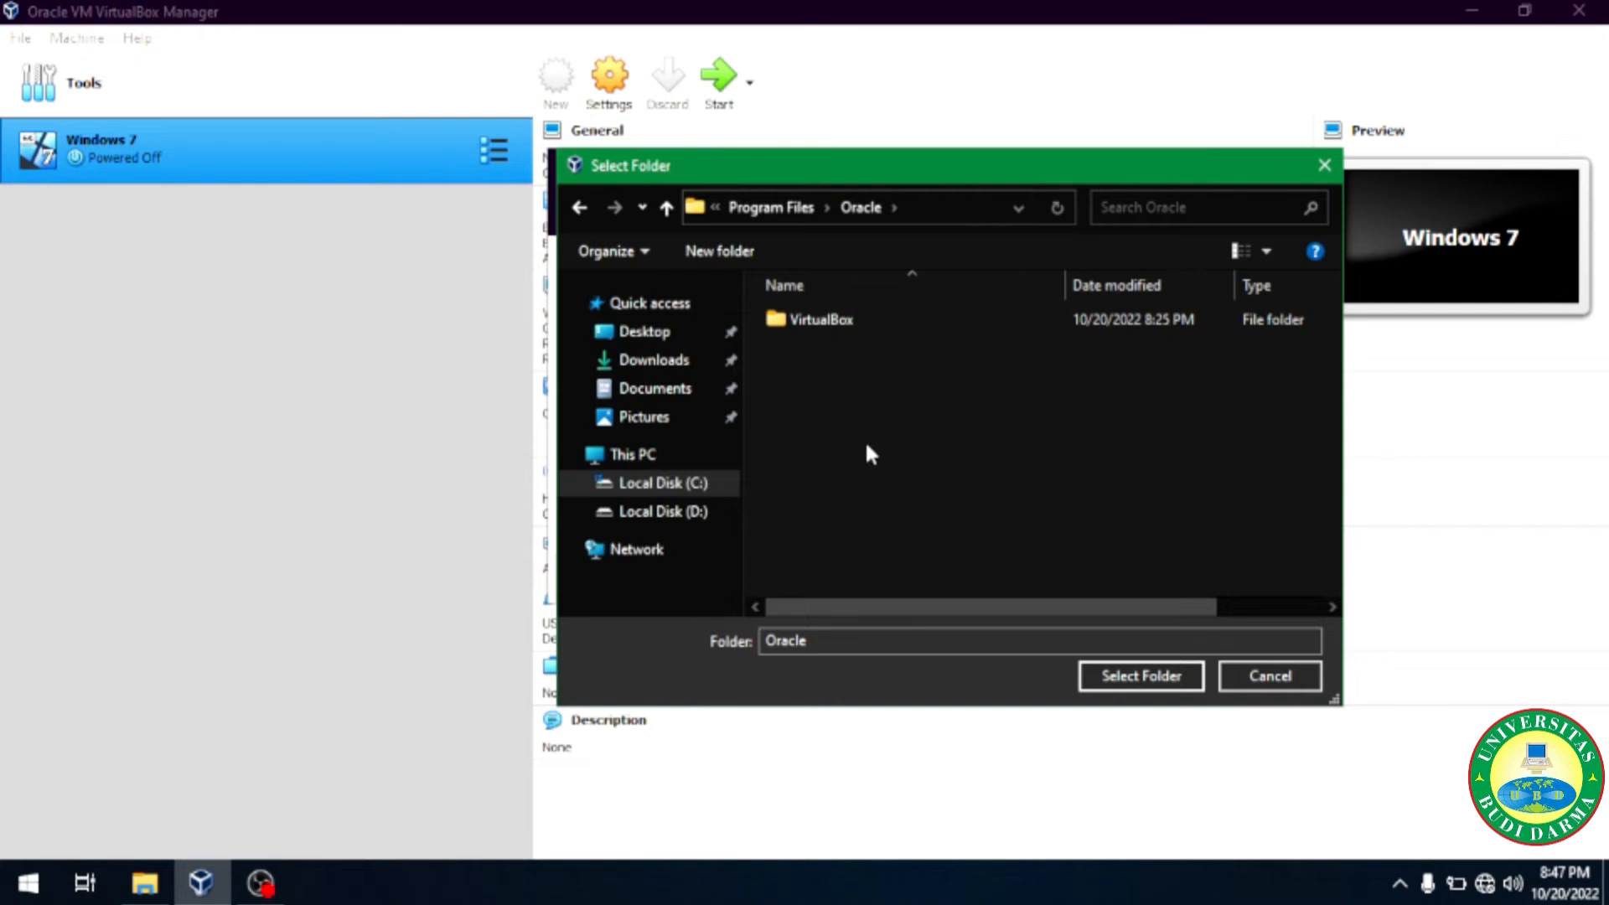
double_click(867, 317)
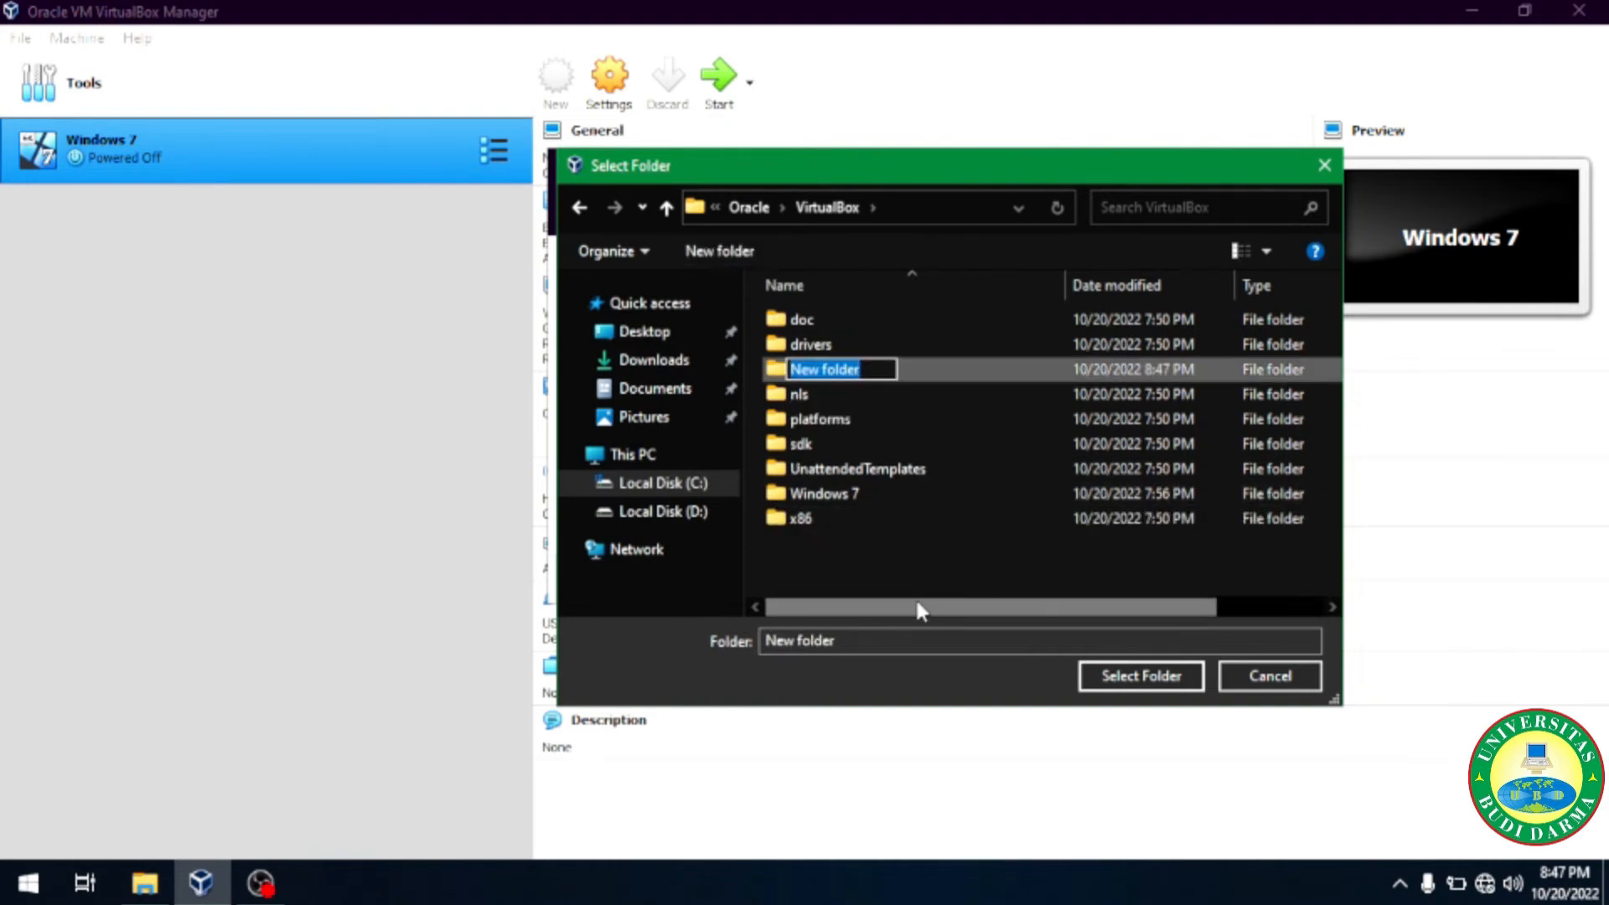
Step: Name the new folder Ubuntu and select it as the machine folder
type("Ubuntu")
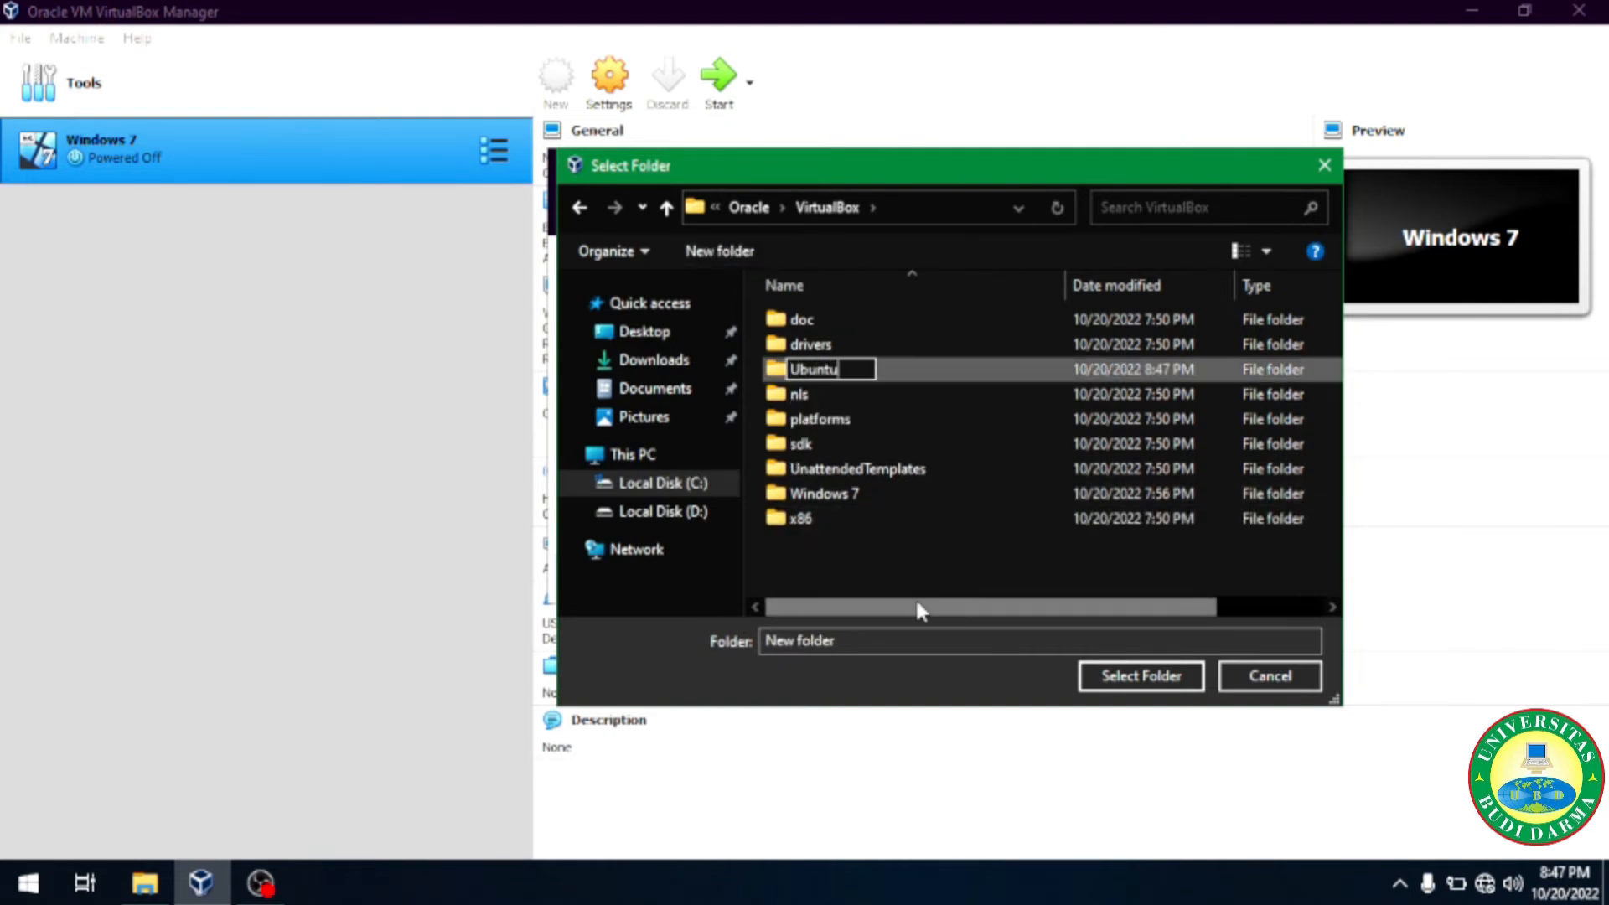
key("Return")
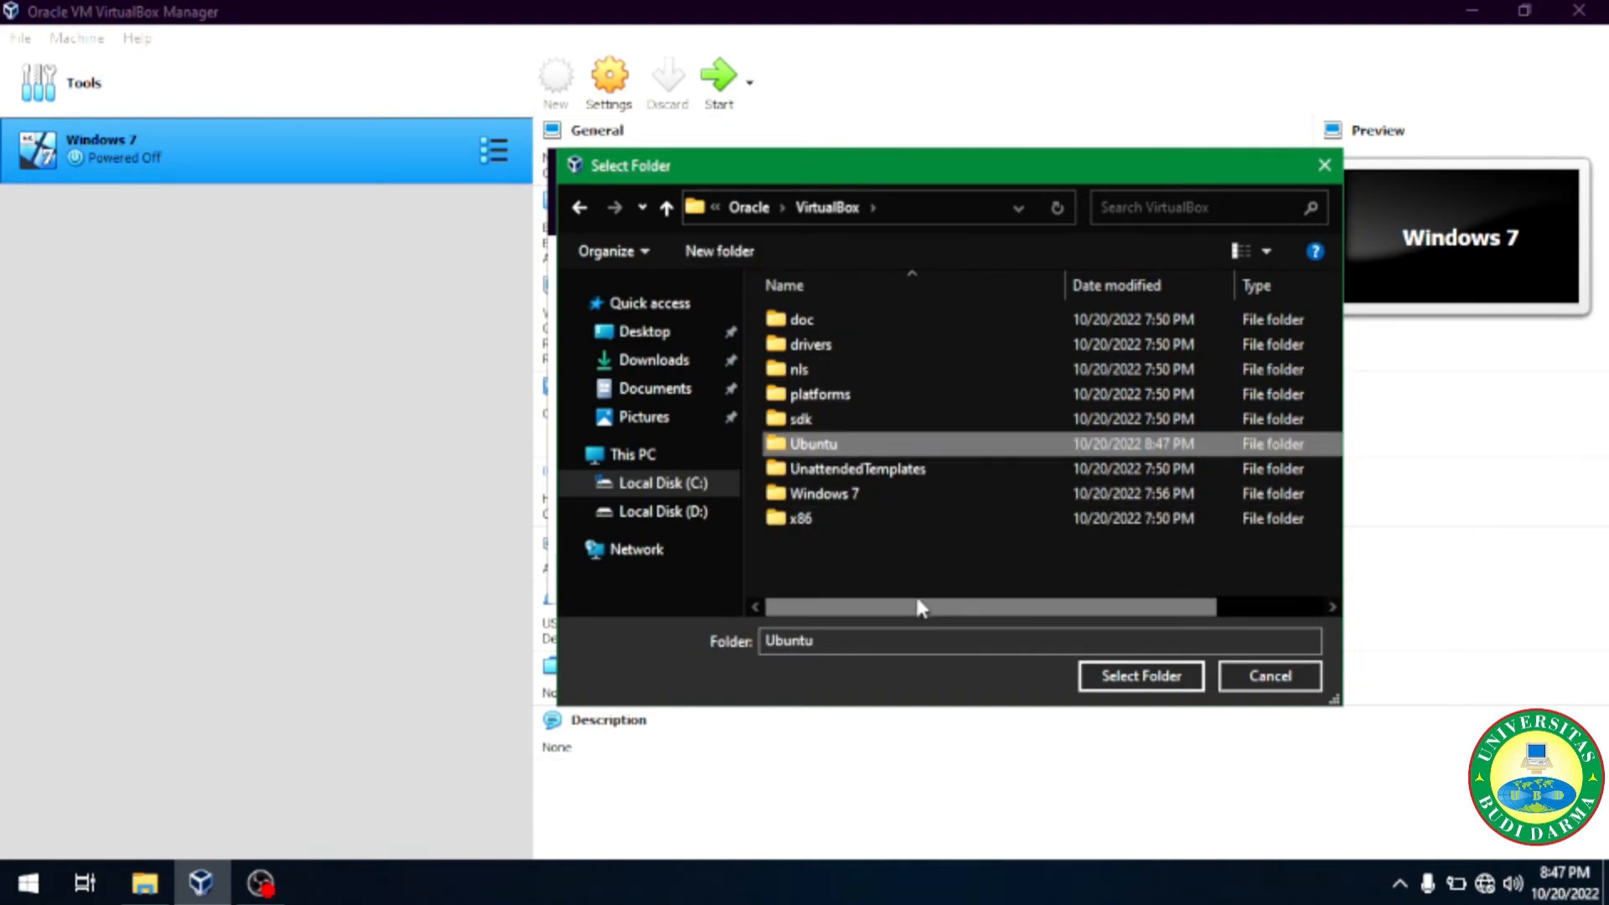
double_click(825, 453)
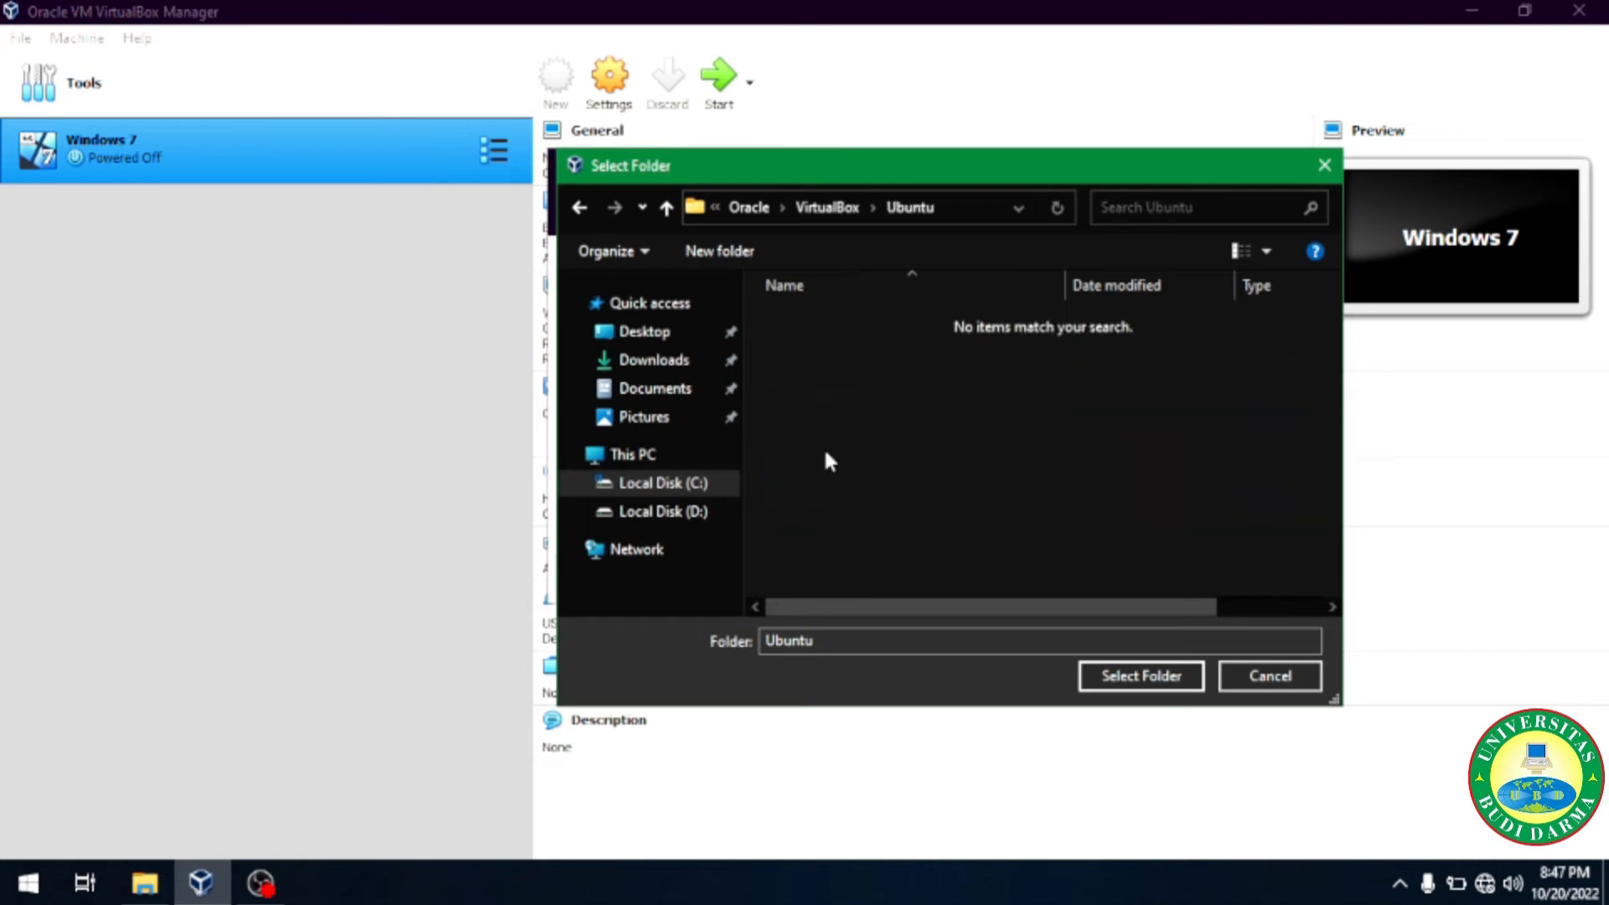
left_click(1162, 677)
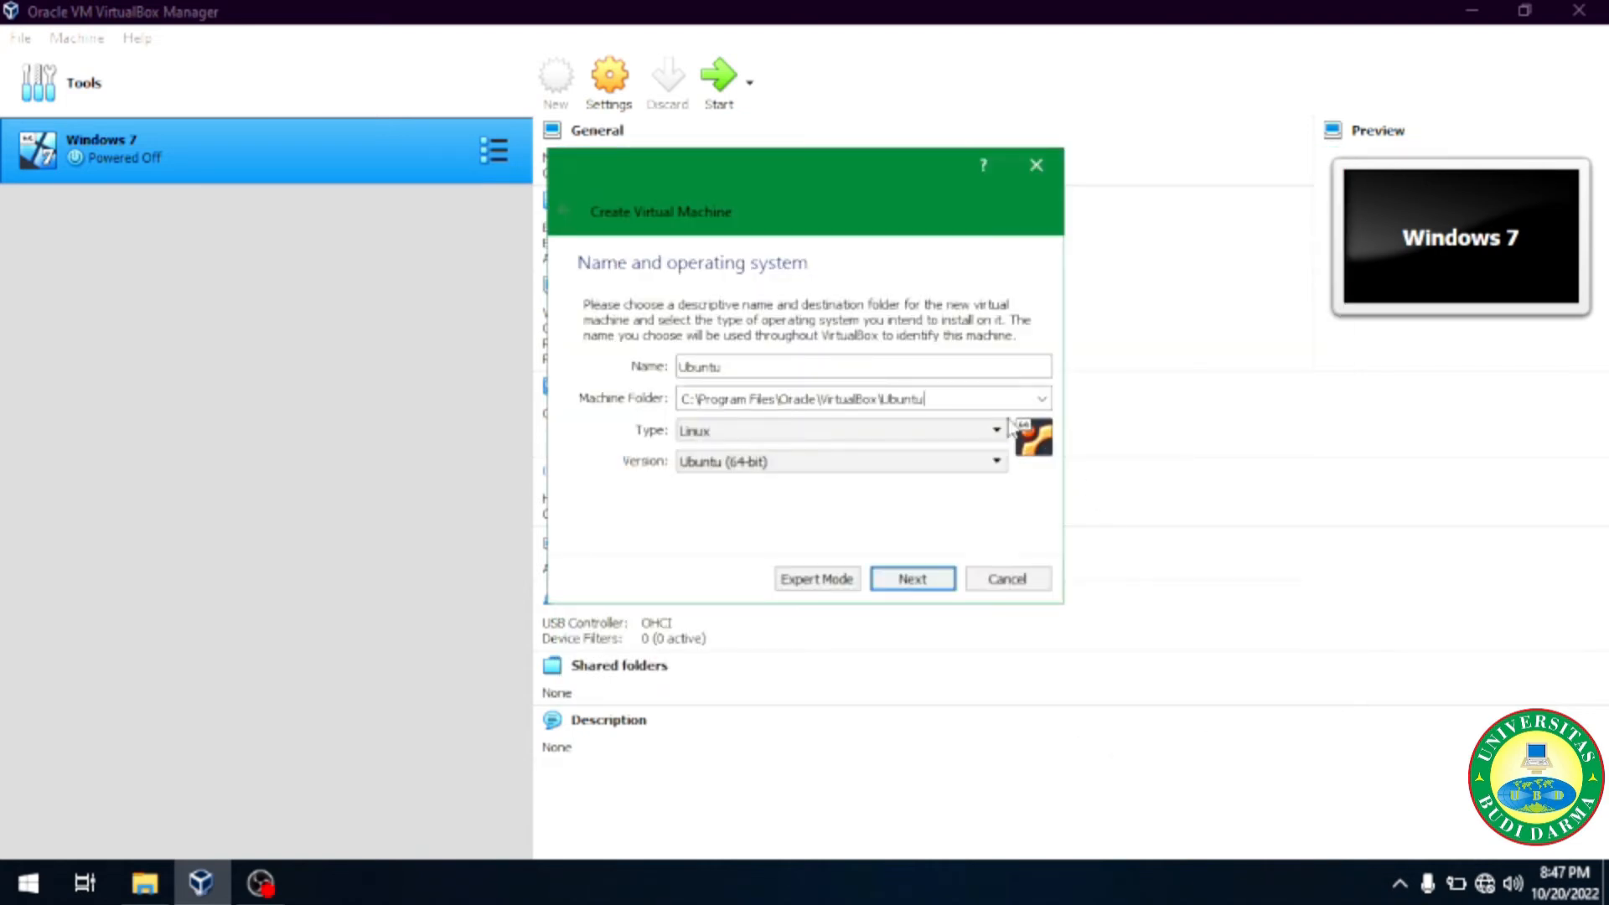
Step: Set the operating system type to Linux and the version to Ubuntu (64-bit), and proceed to the memory size
left_click(740, 435)
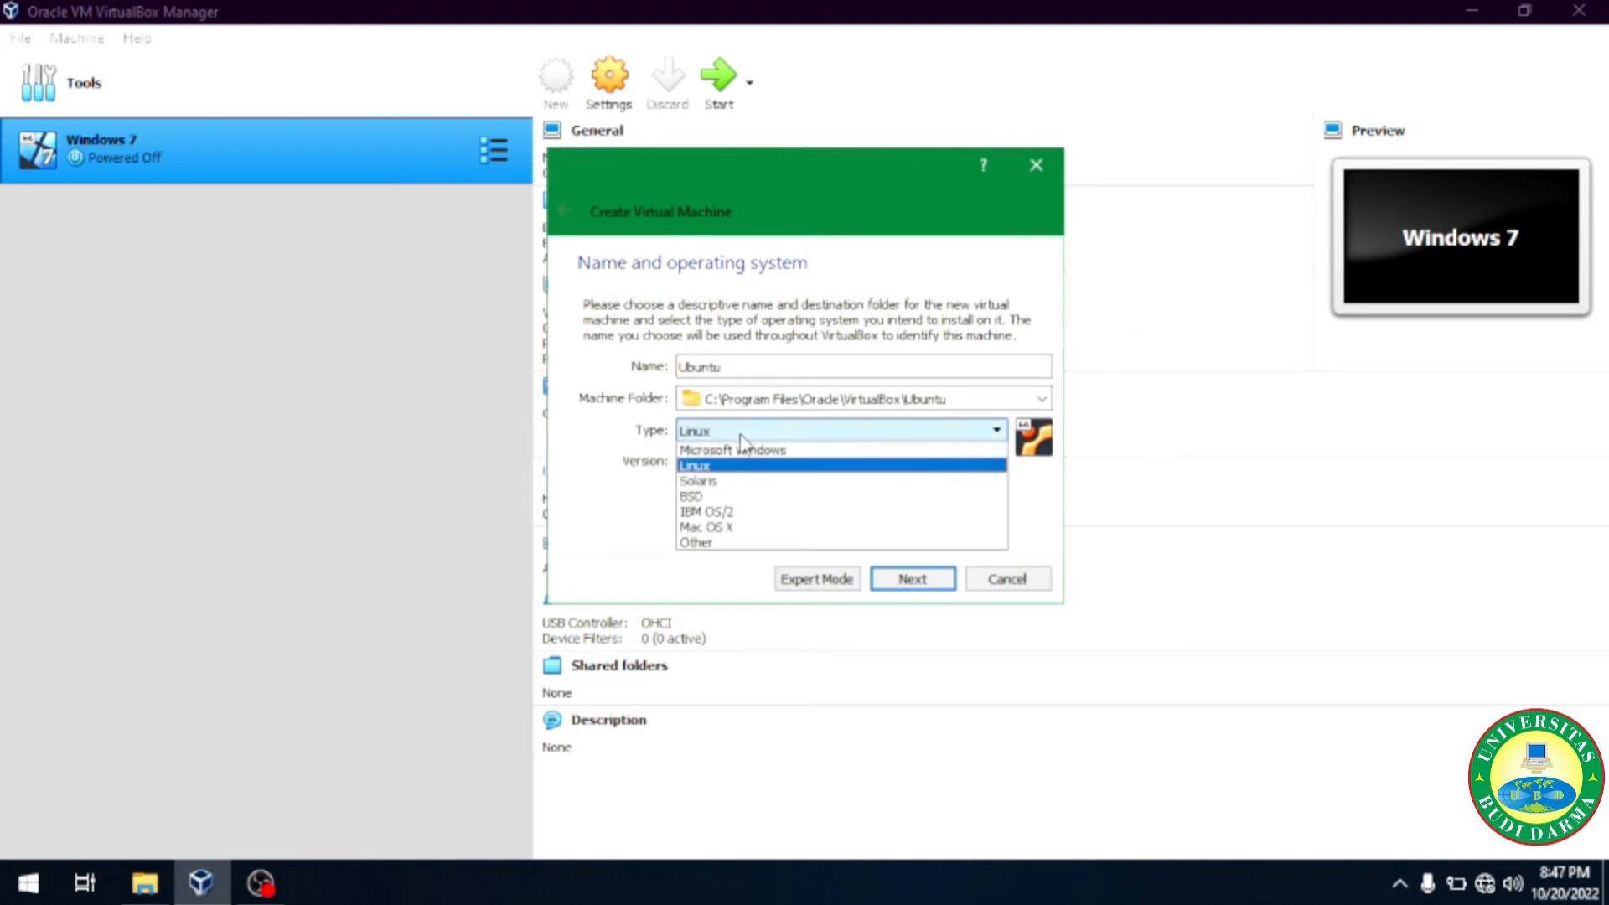
left_click(736, 463)
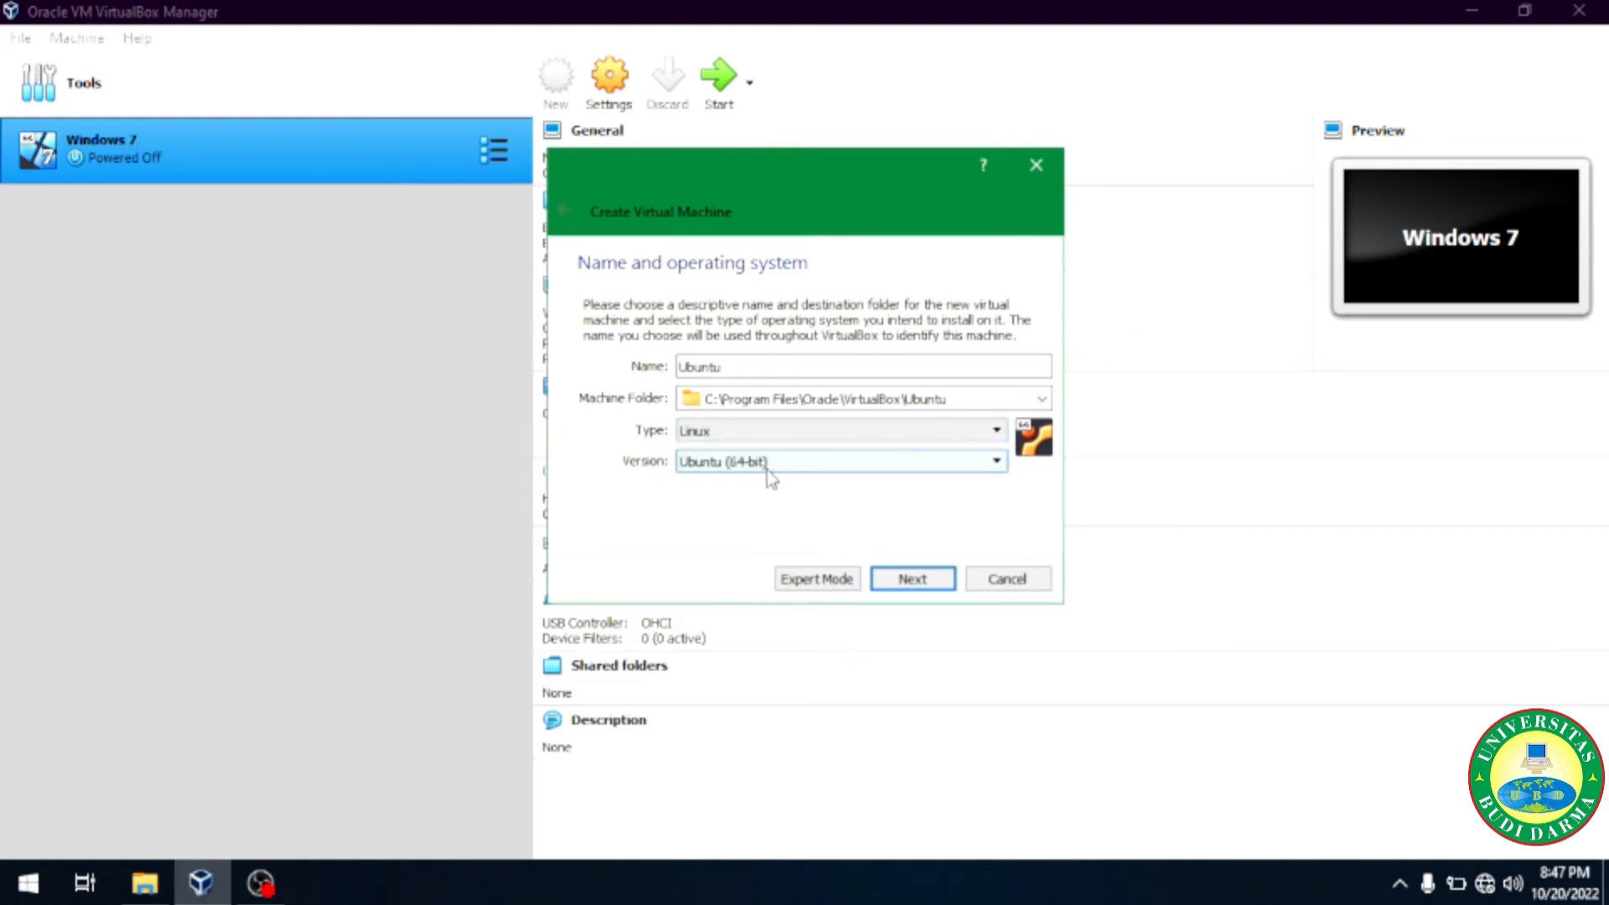
left_click(766, 467)
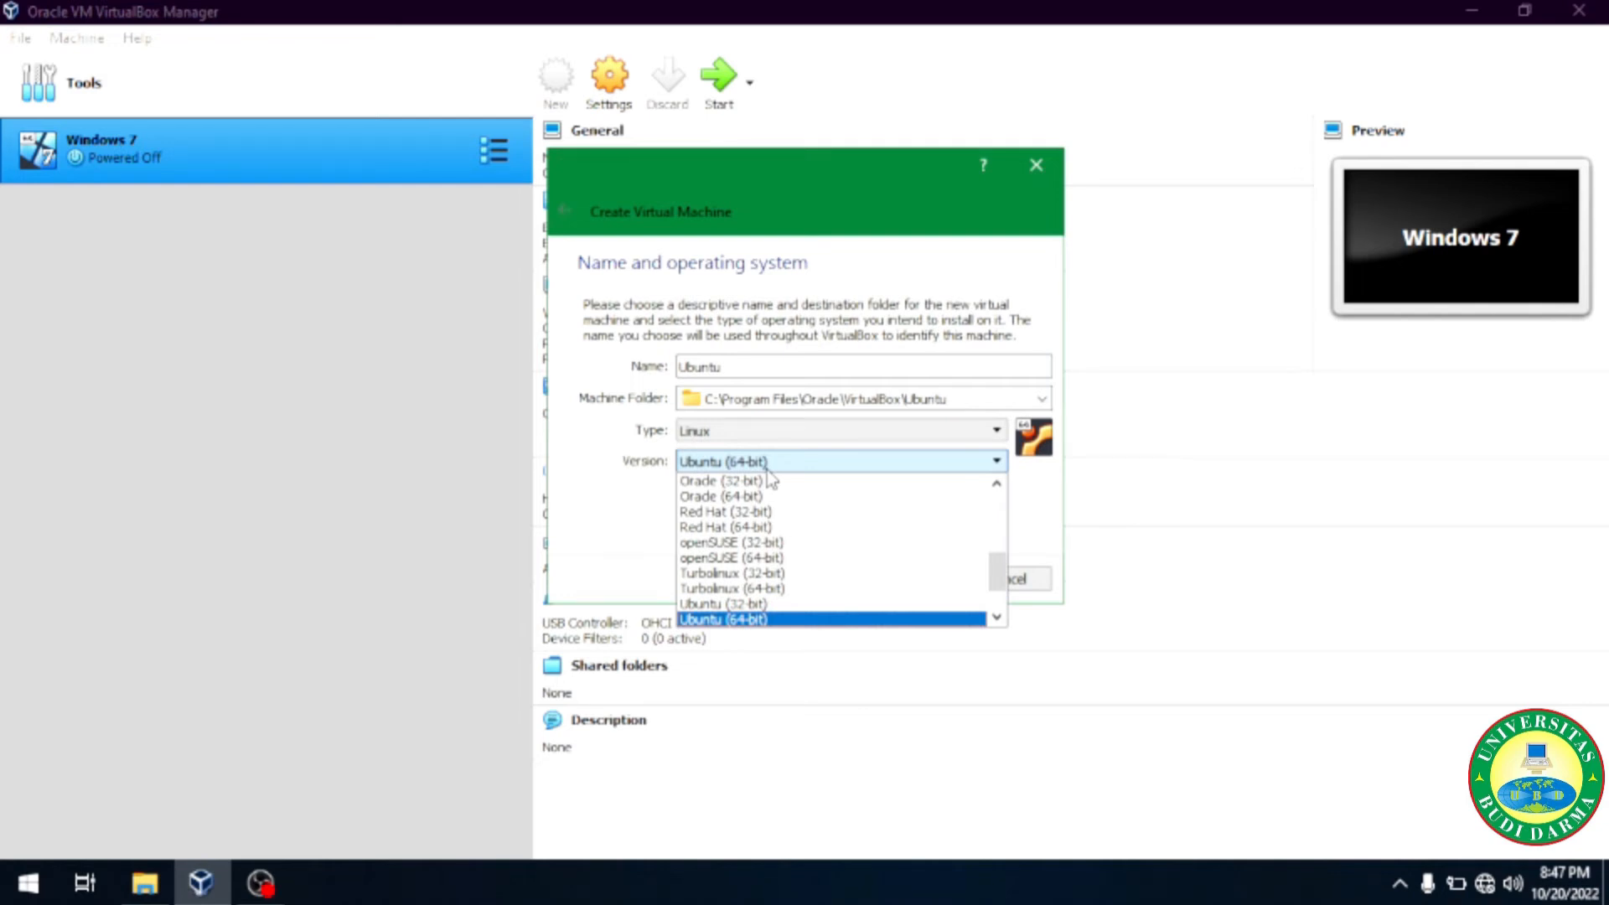
left_click(766, 467)
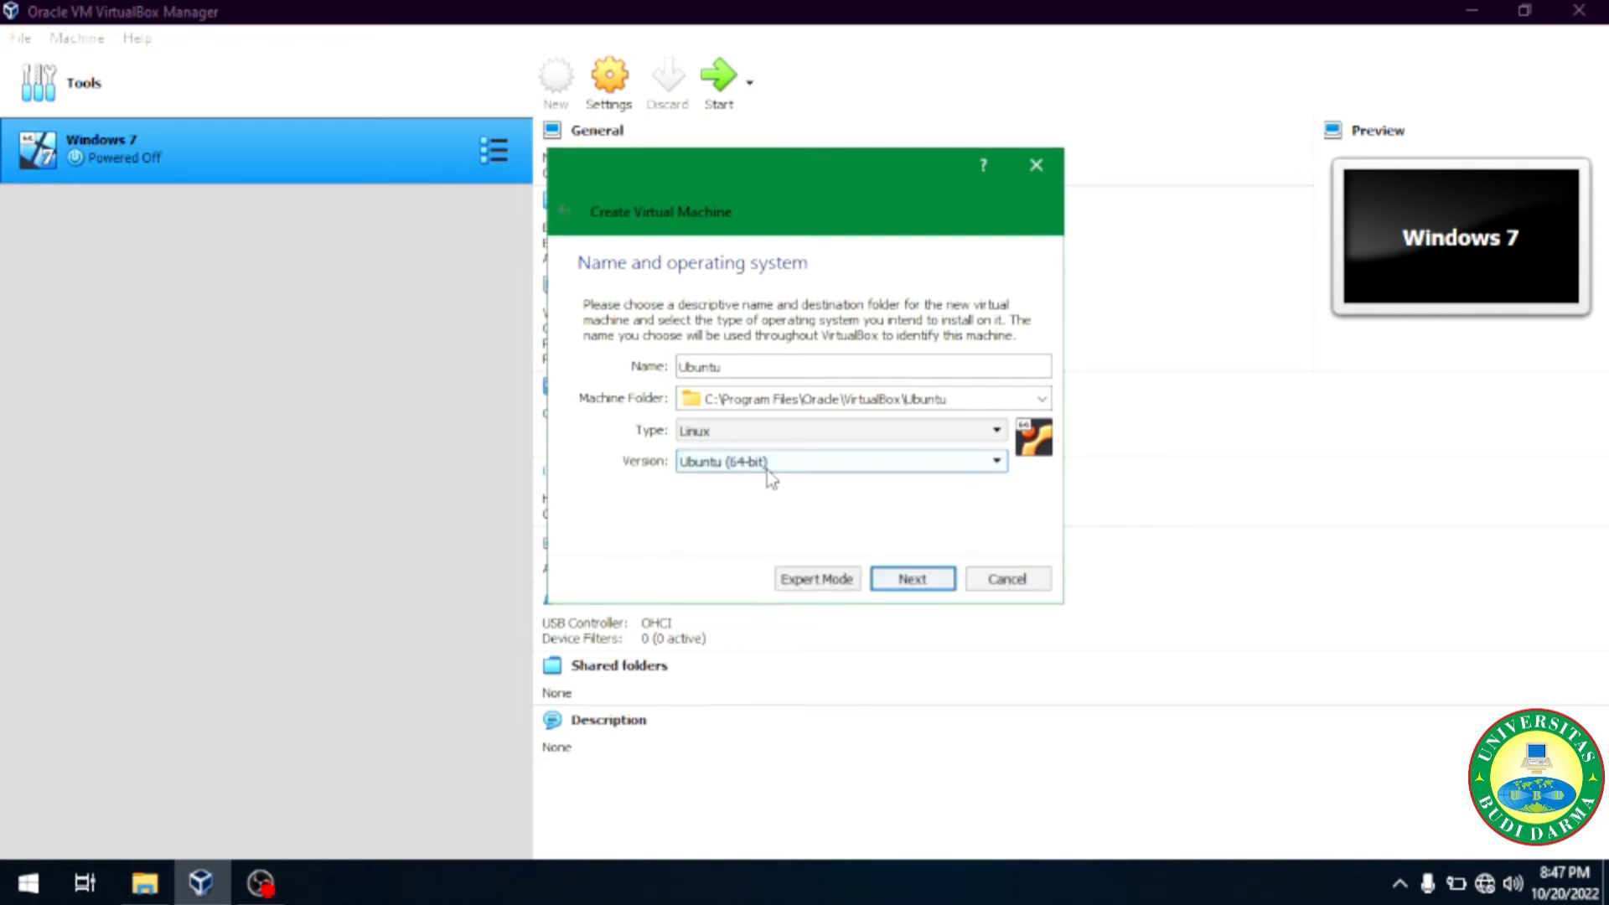
left_click(939, 586)
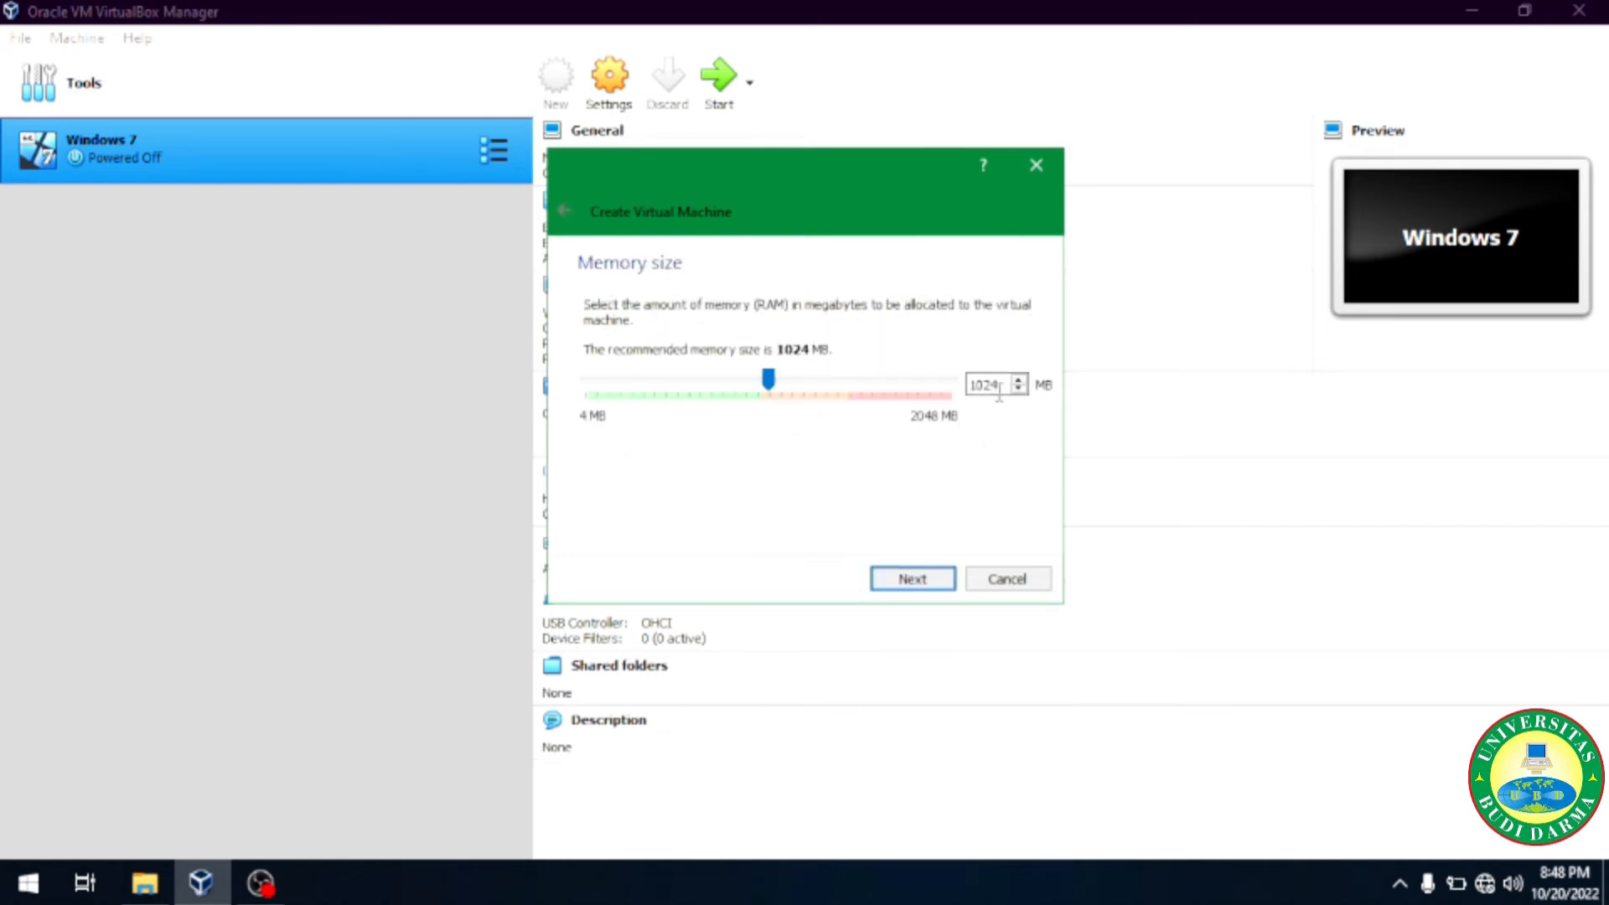
Step: Allocate 800 MB of memory to the Ubuntu machine and proceed to the hard disk choice
left_click_drag(1001, 384, 943, 385)
type("800")
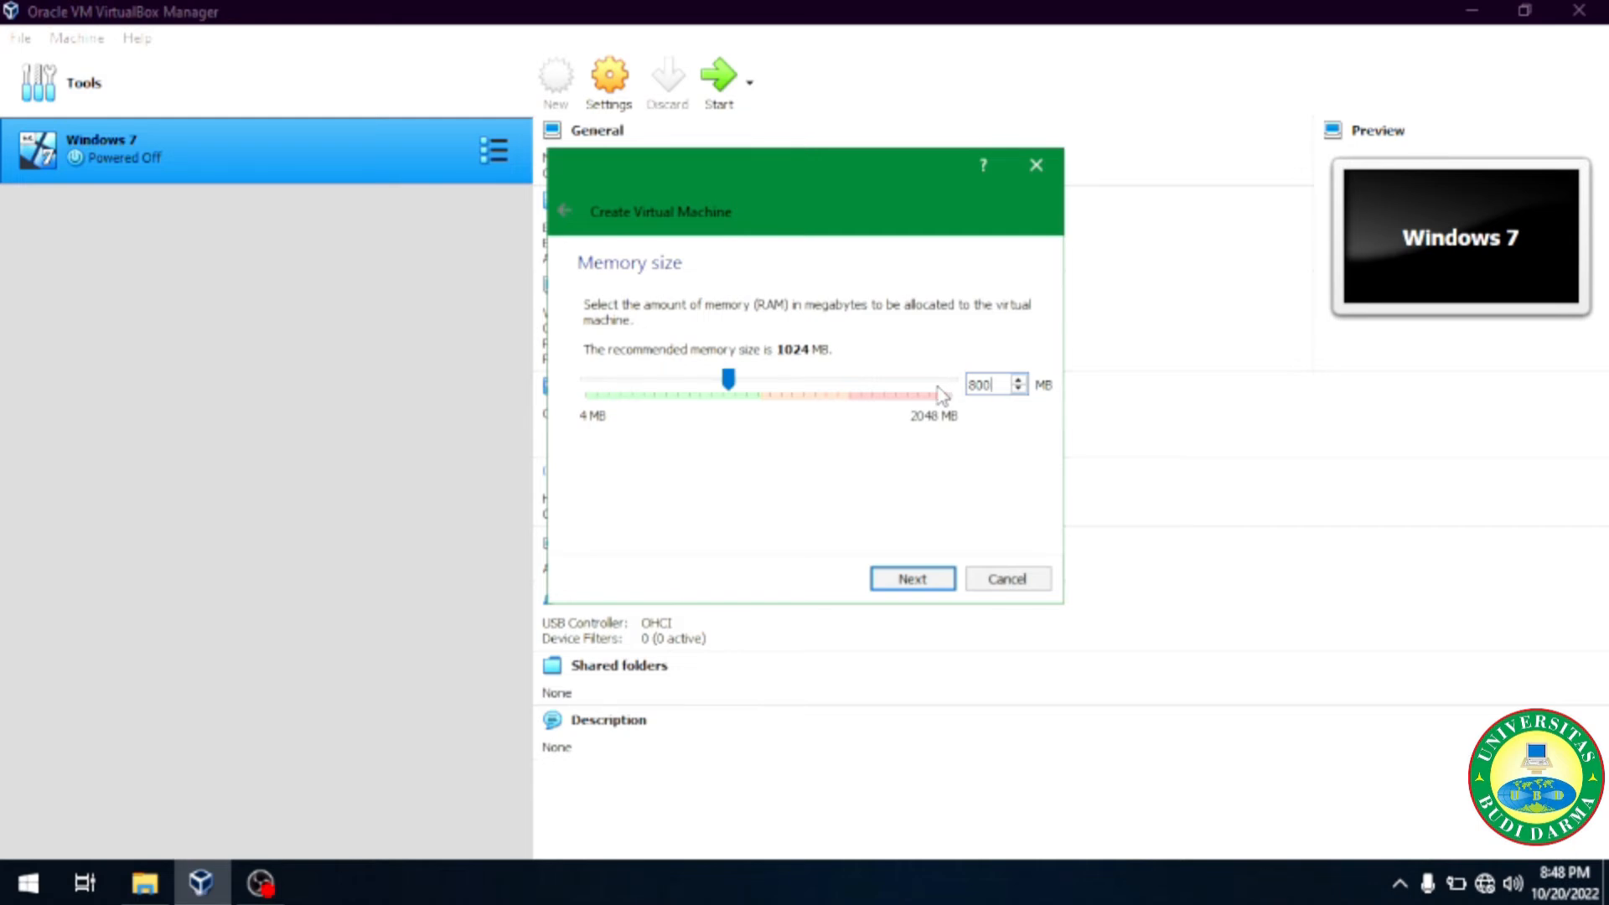
left_click_drag(878, 174, 941, 145)
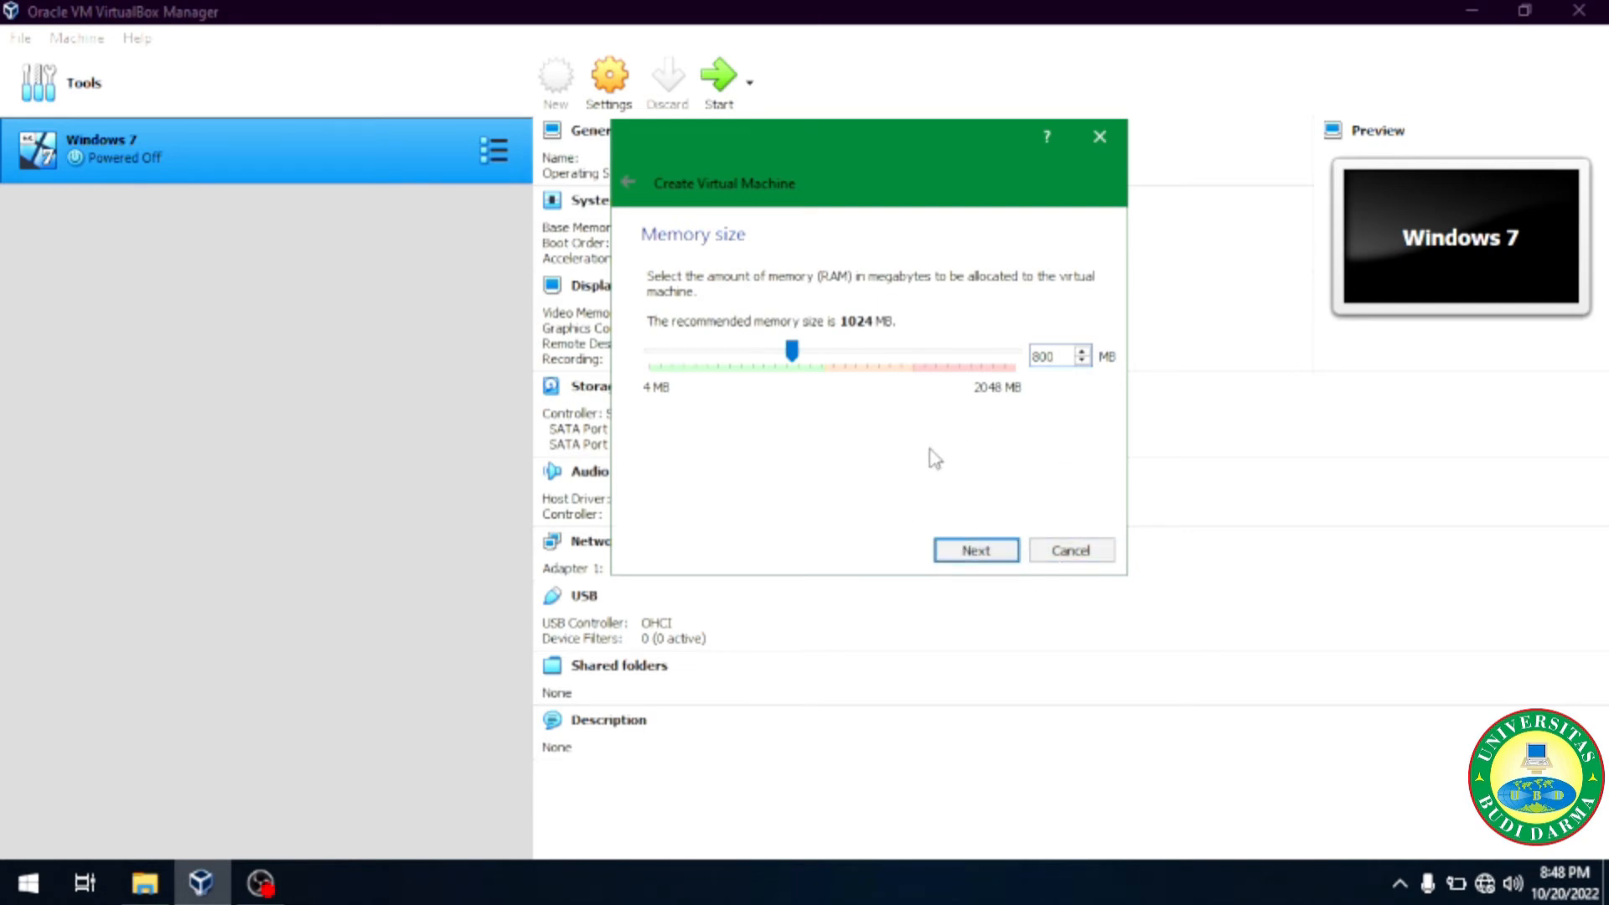
left_click(1009, 557)
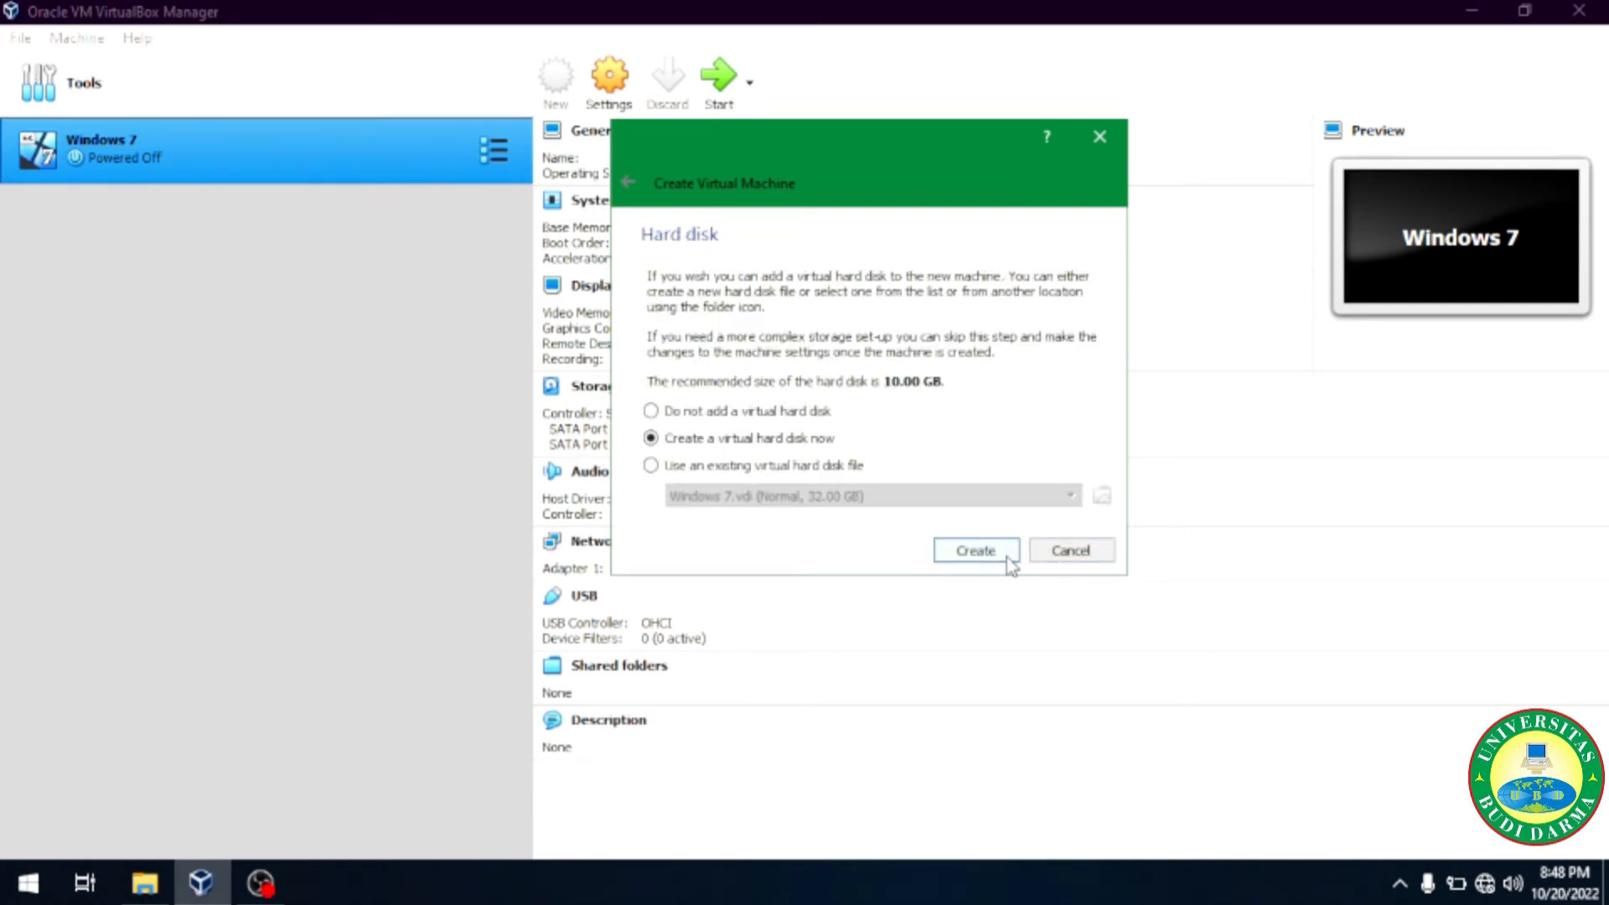
Step: Use the existing virtual hard disk file Windows 7.vdi and create the Ubuntu machine
left_click_drag(838, 158, 899, 153)
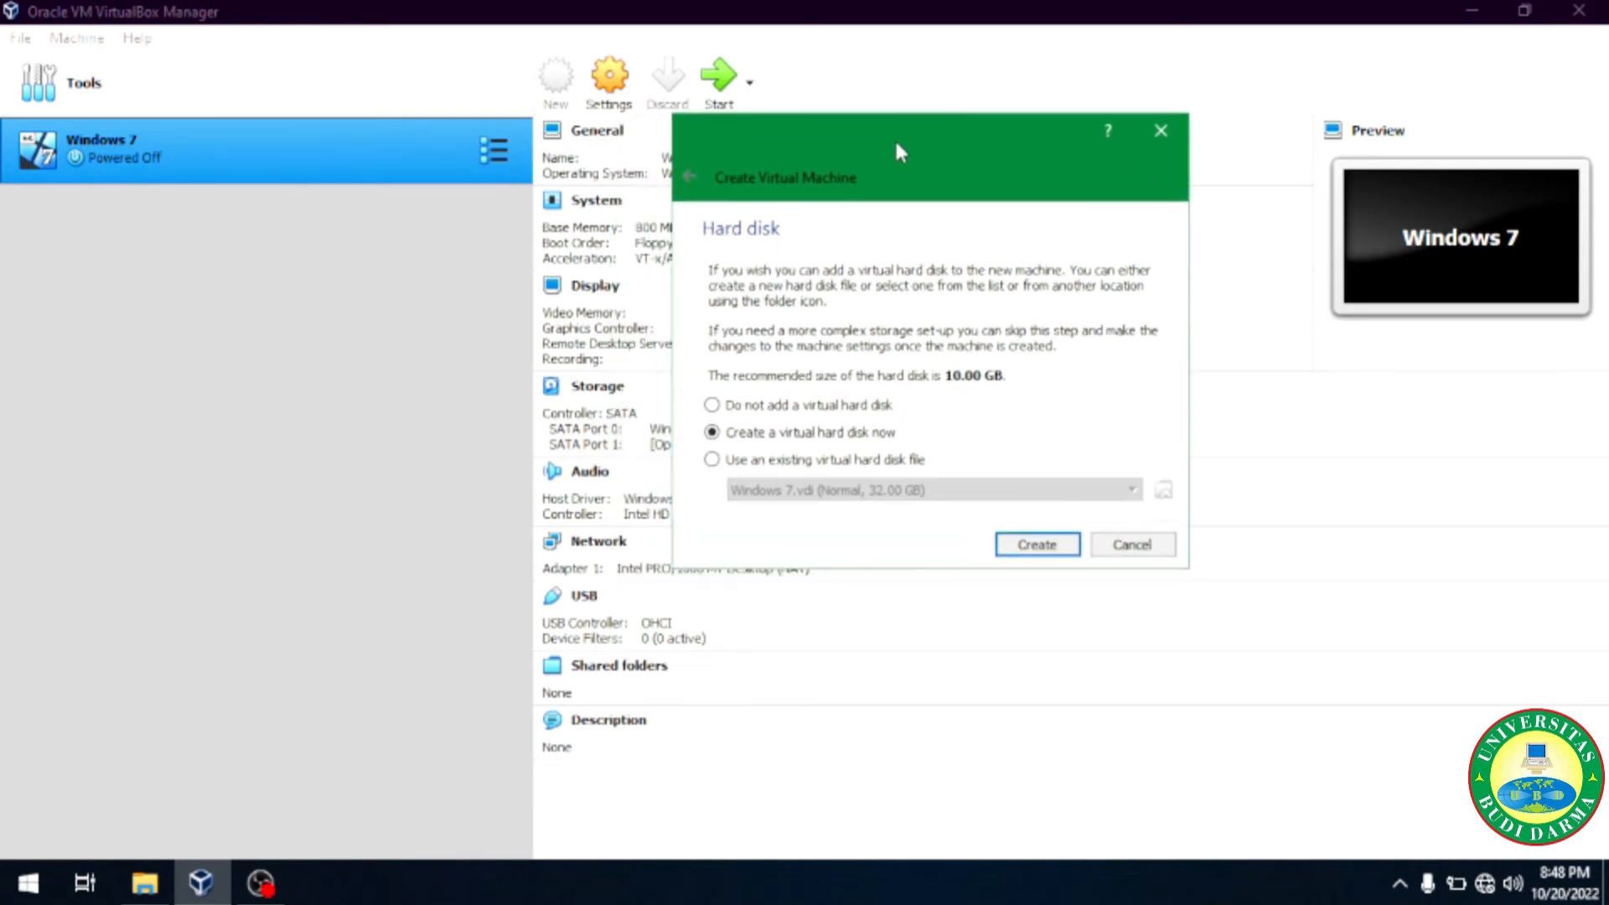
left_click(726, 466)
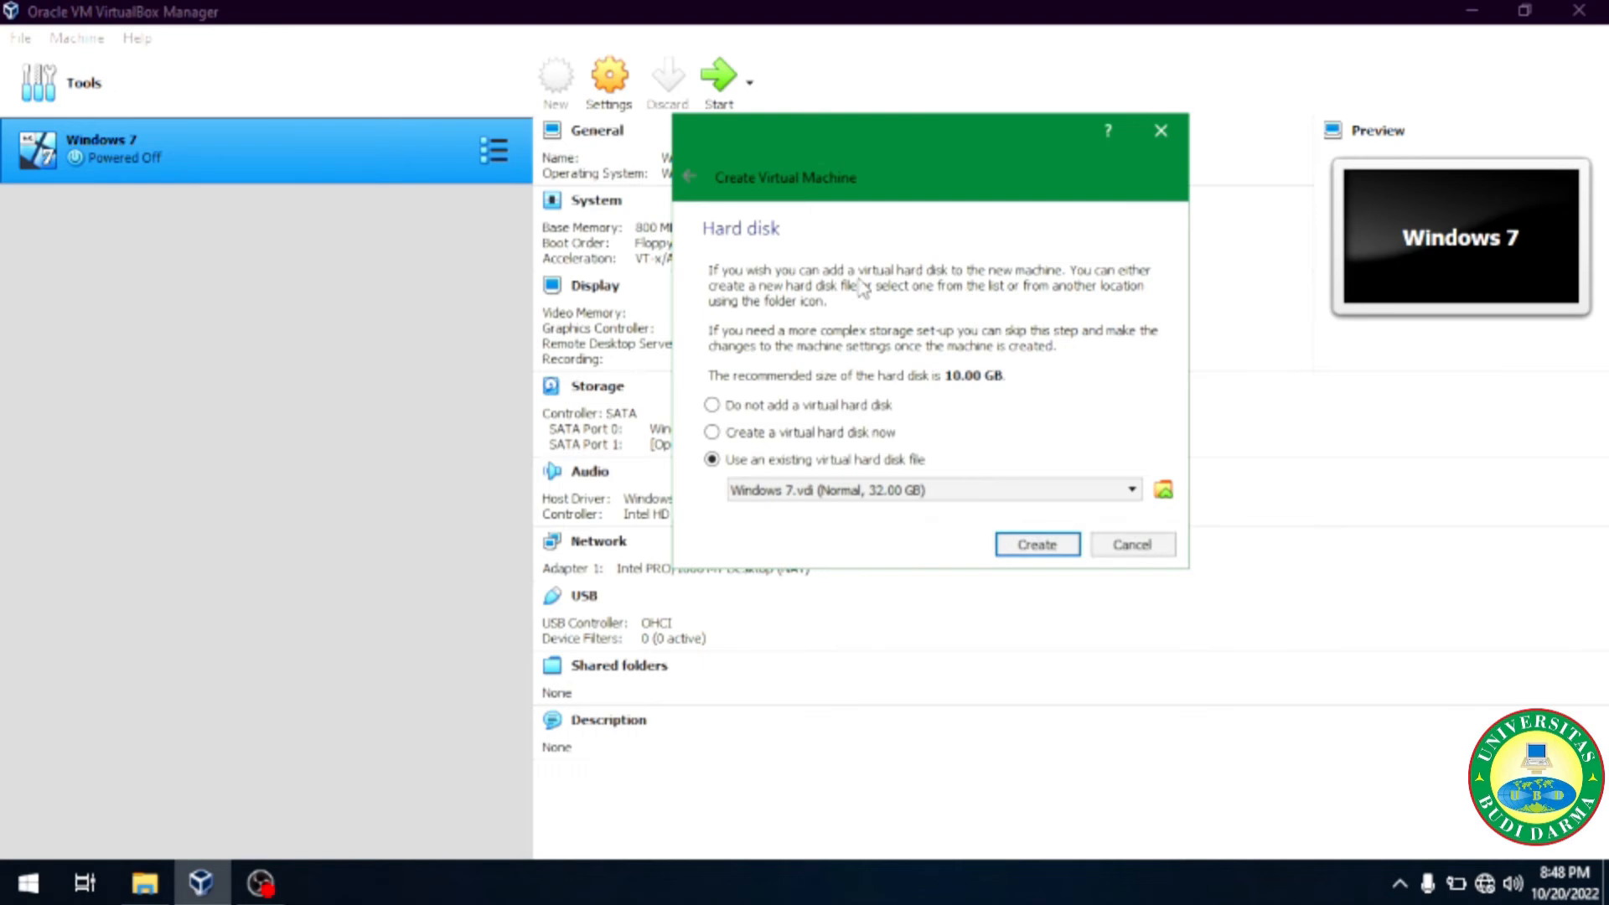
left_click(733, 434)
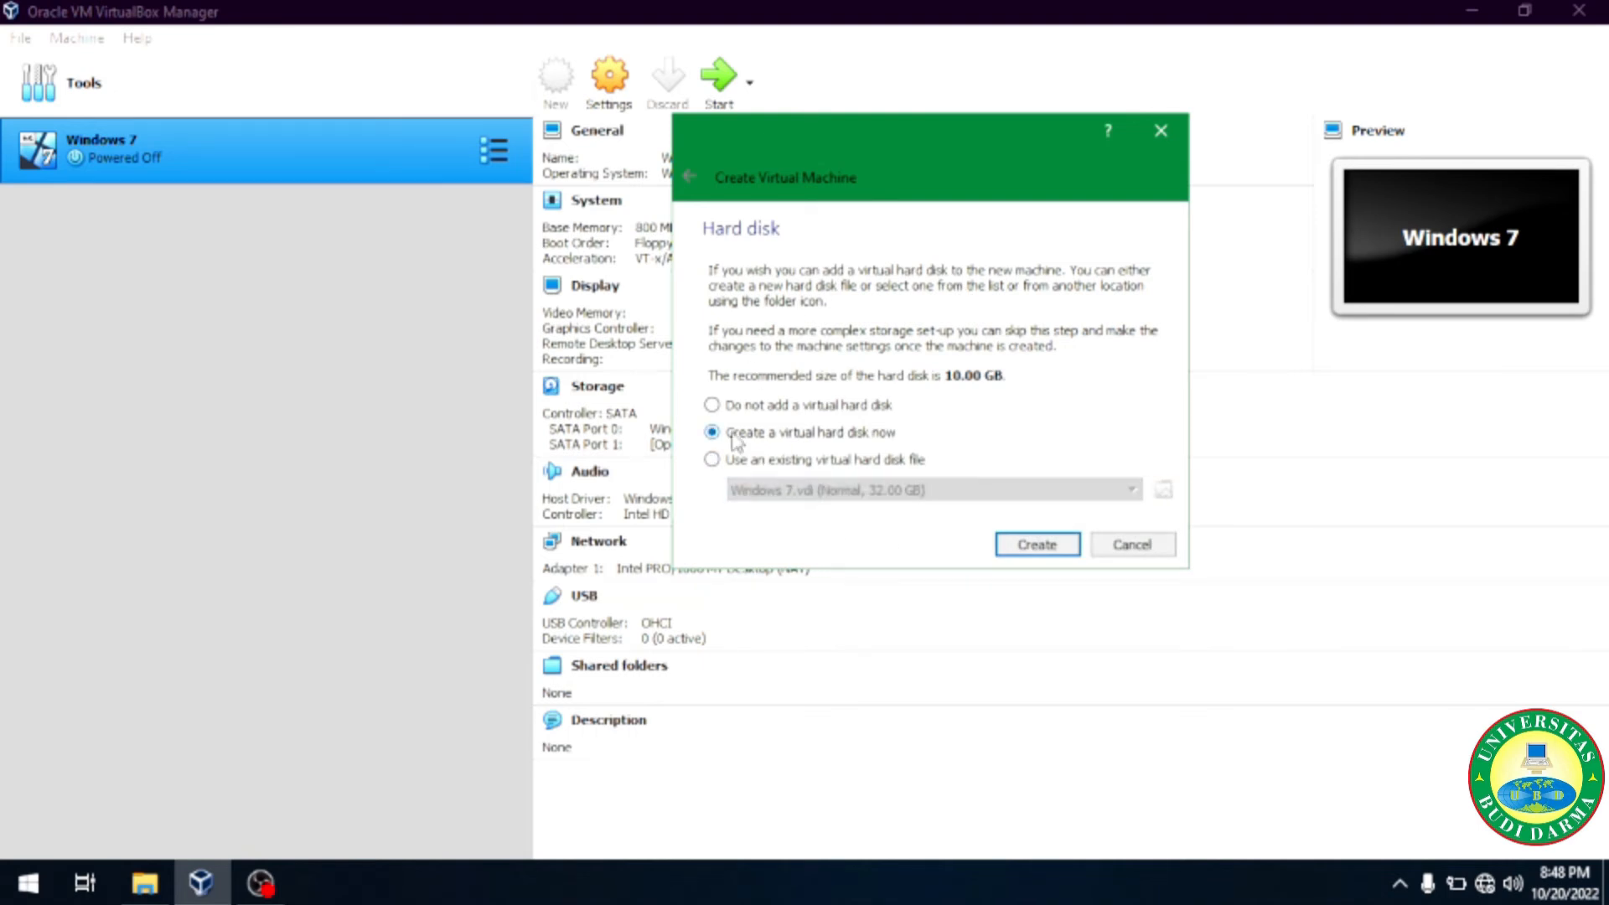
left_click(727, 460)
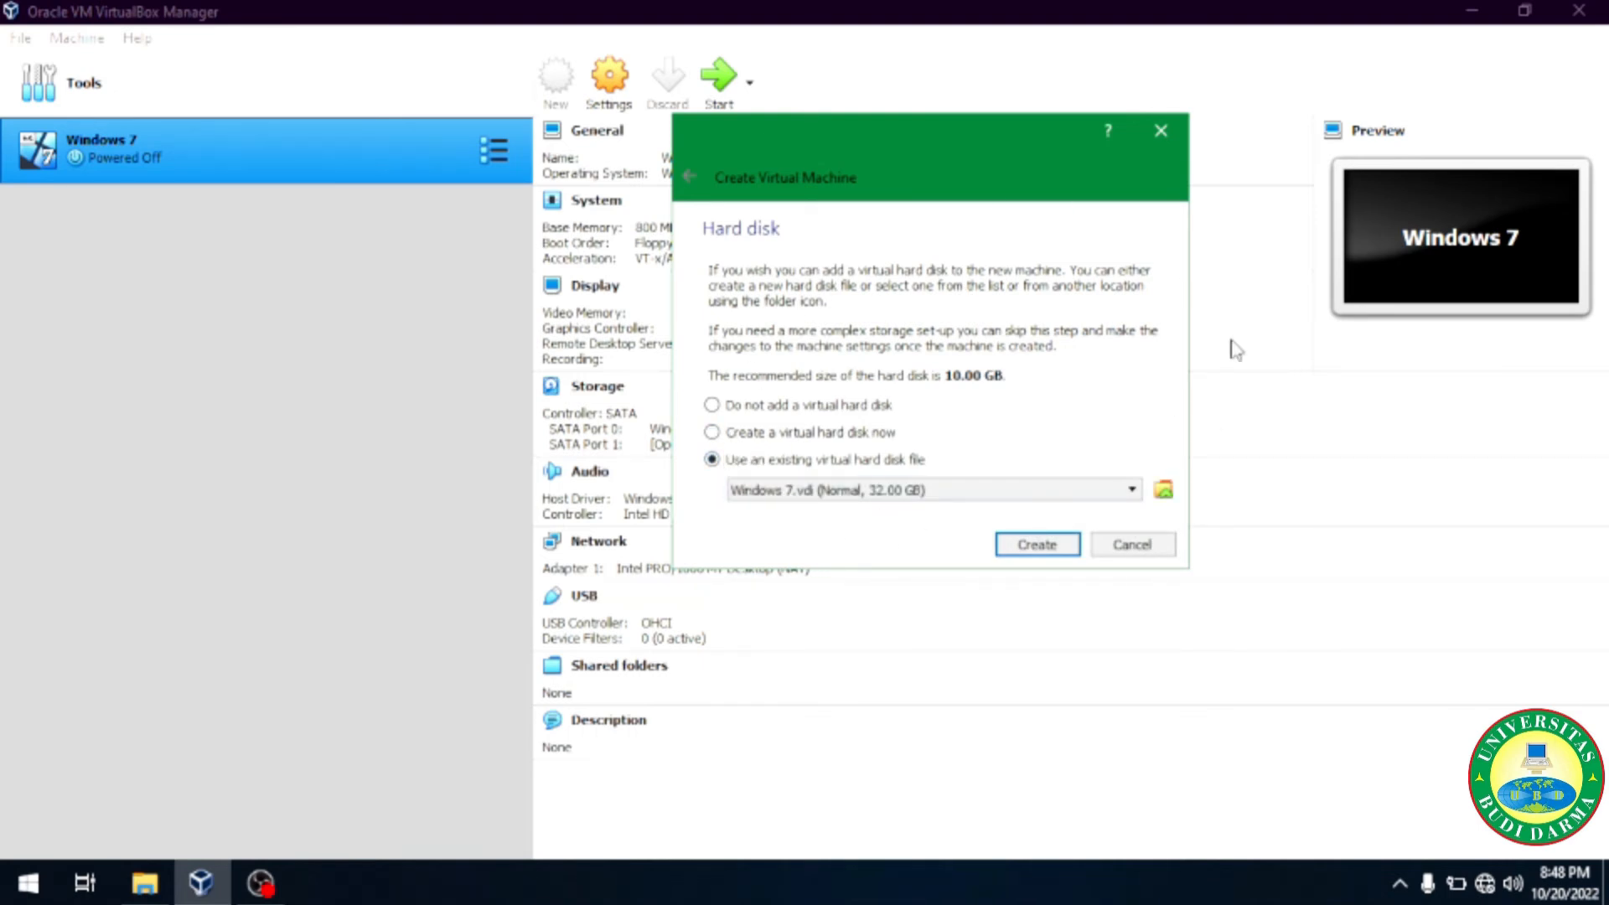
left_click(1035, 546)
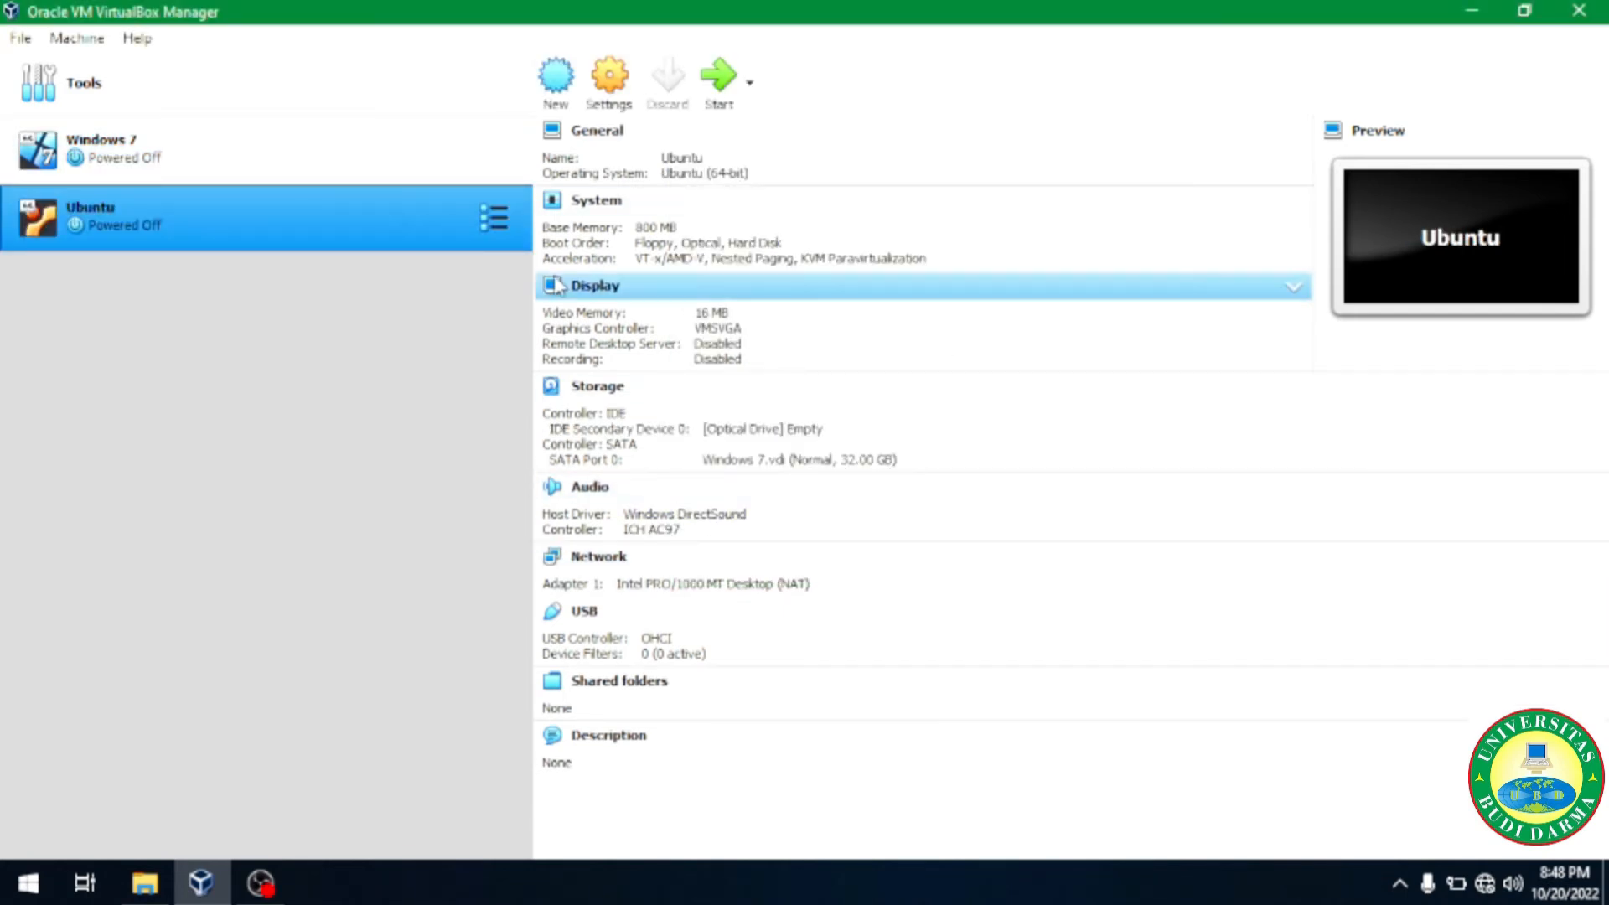
Step: Load UBUNTU 16.04 DESKTOP.iso into the Ubuntu machine's empty IDE optical drive and save the storage settings
left_click(611, 398)
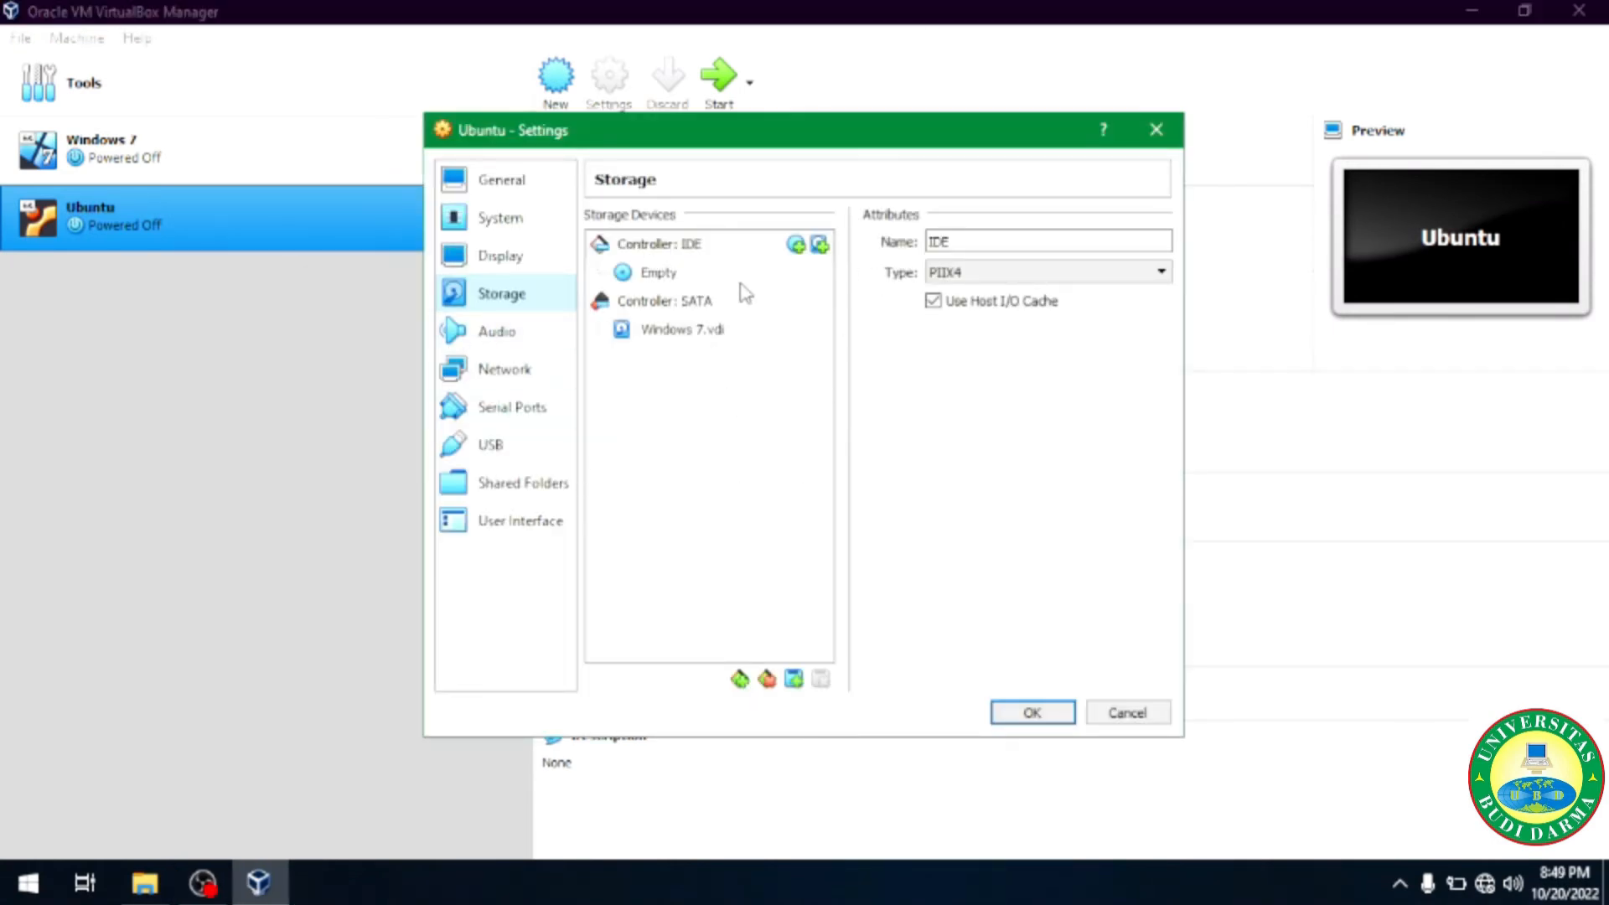
left_click(686, 274)
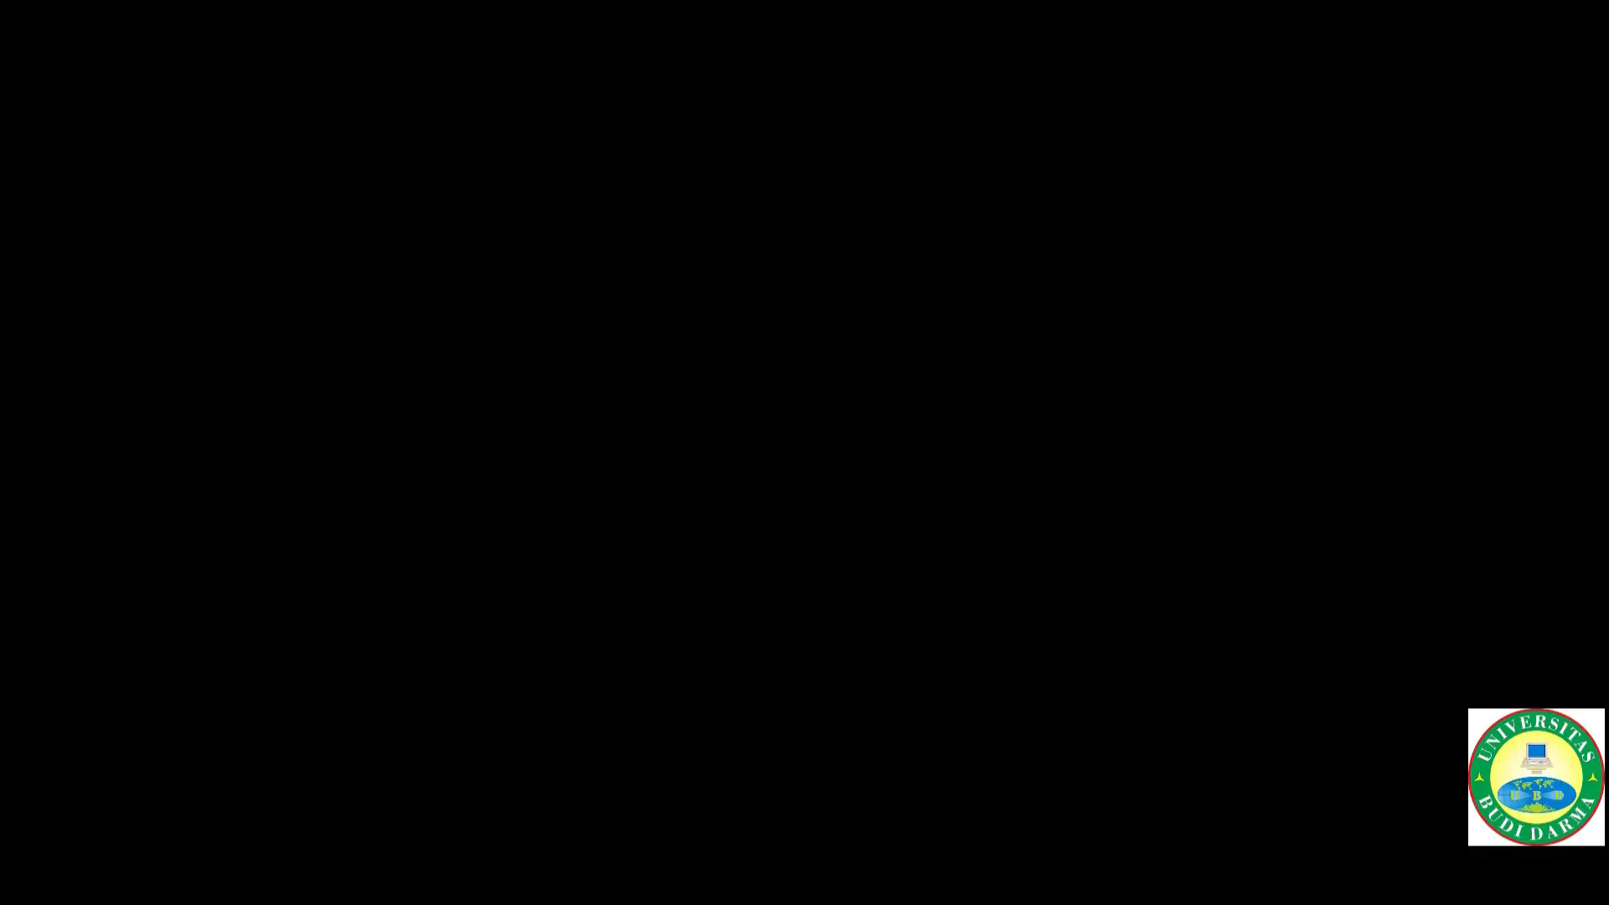
left_click(1159, 242)
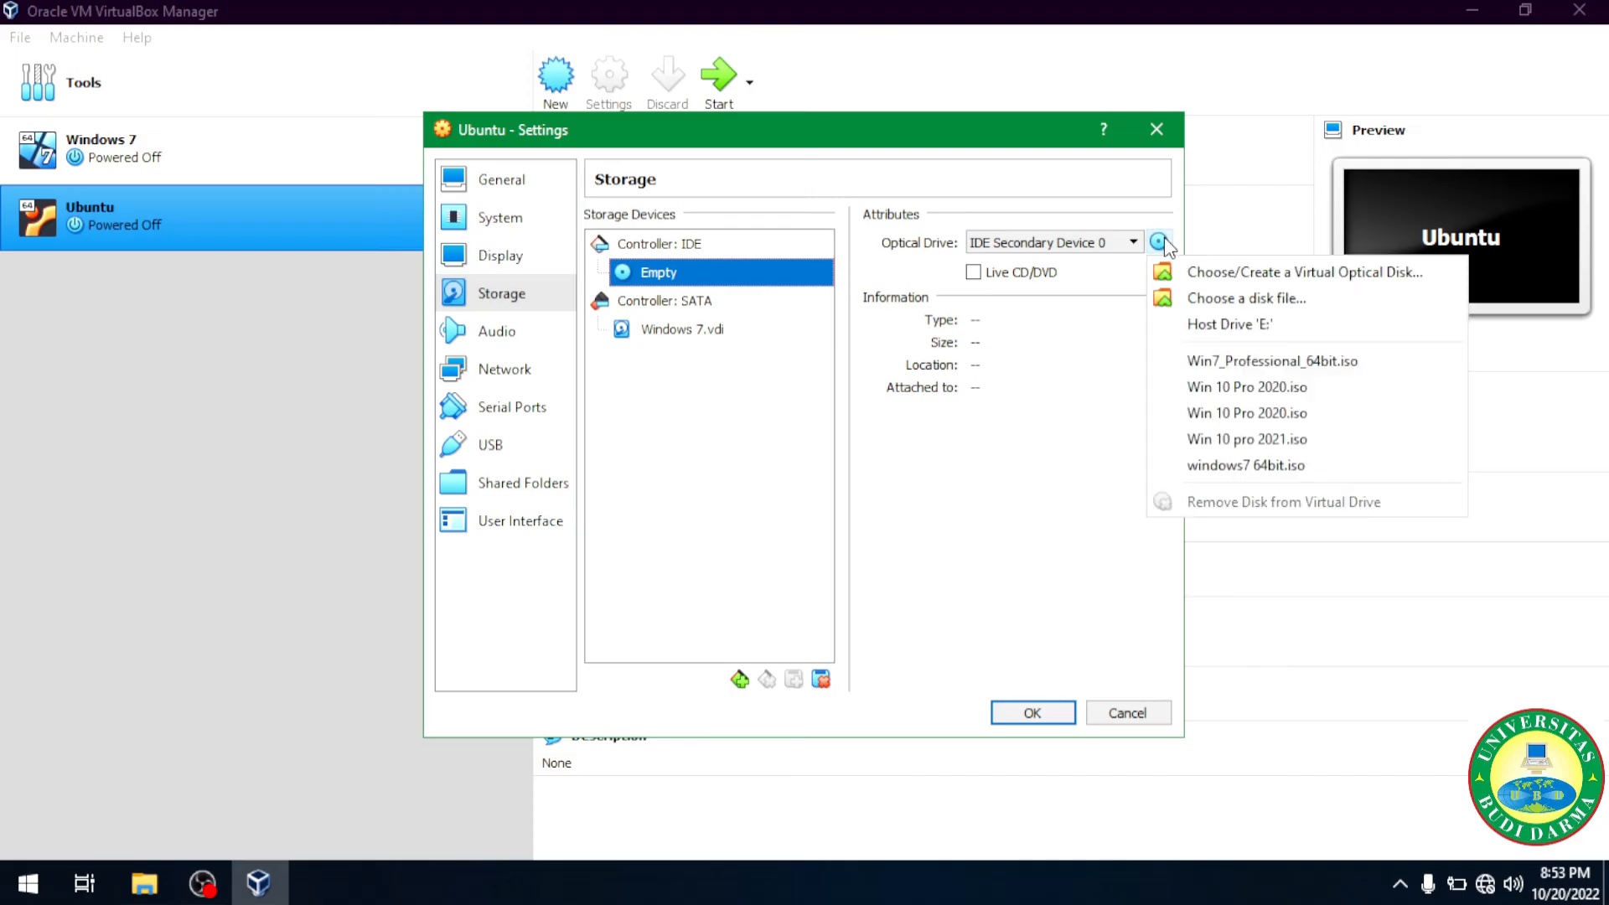
left_click(1199, 300)
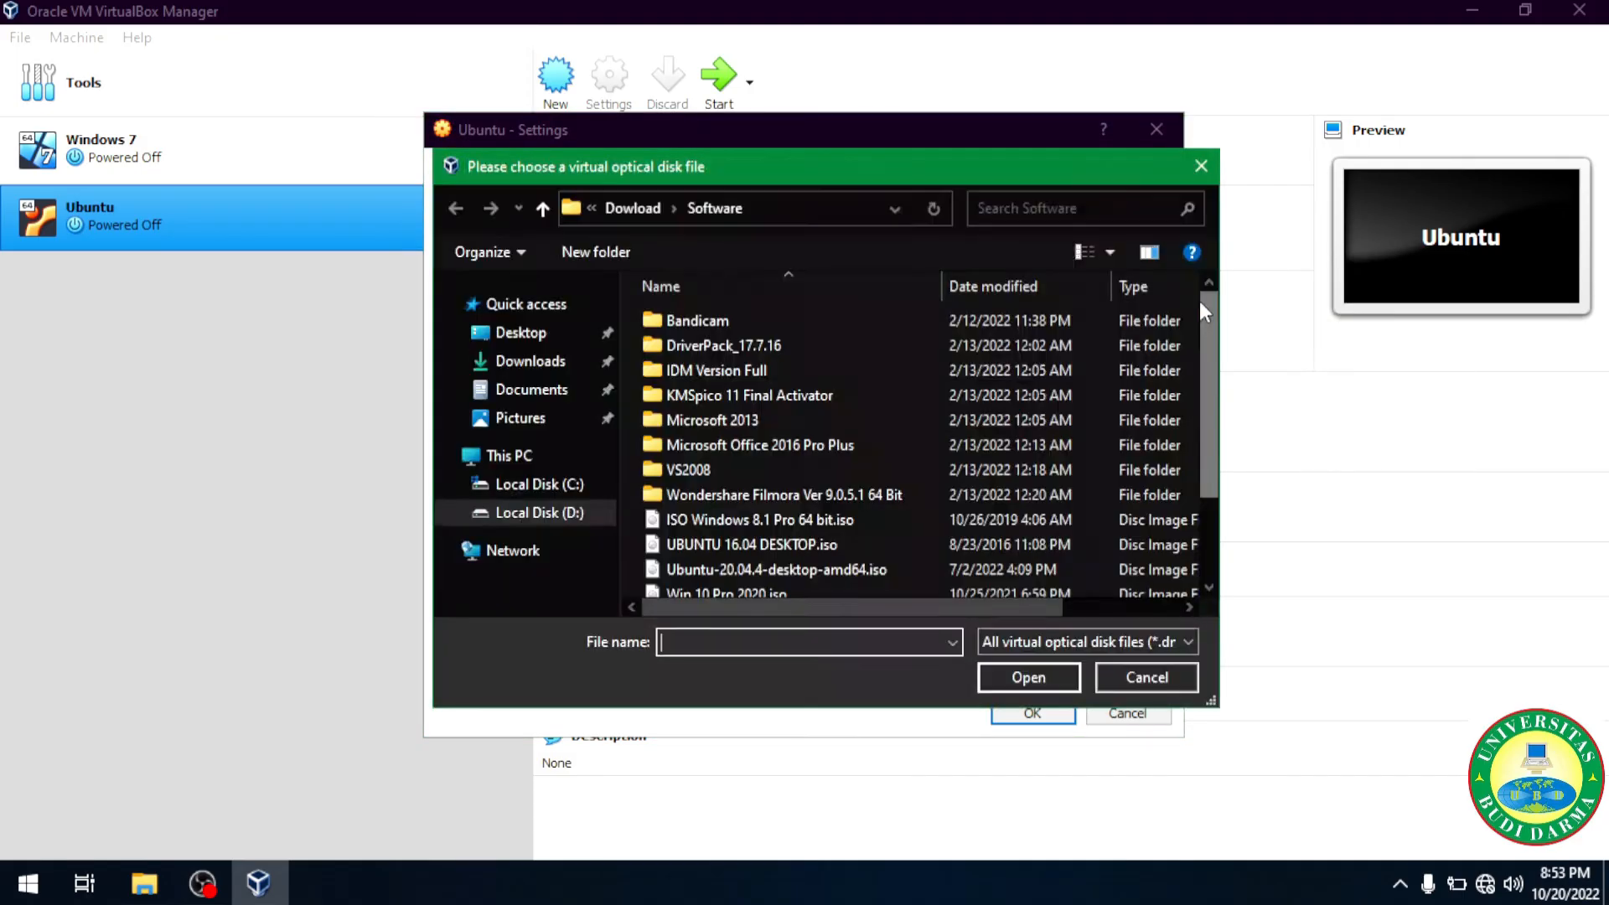
scroll(825, 516, "down", 2)
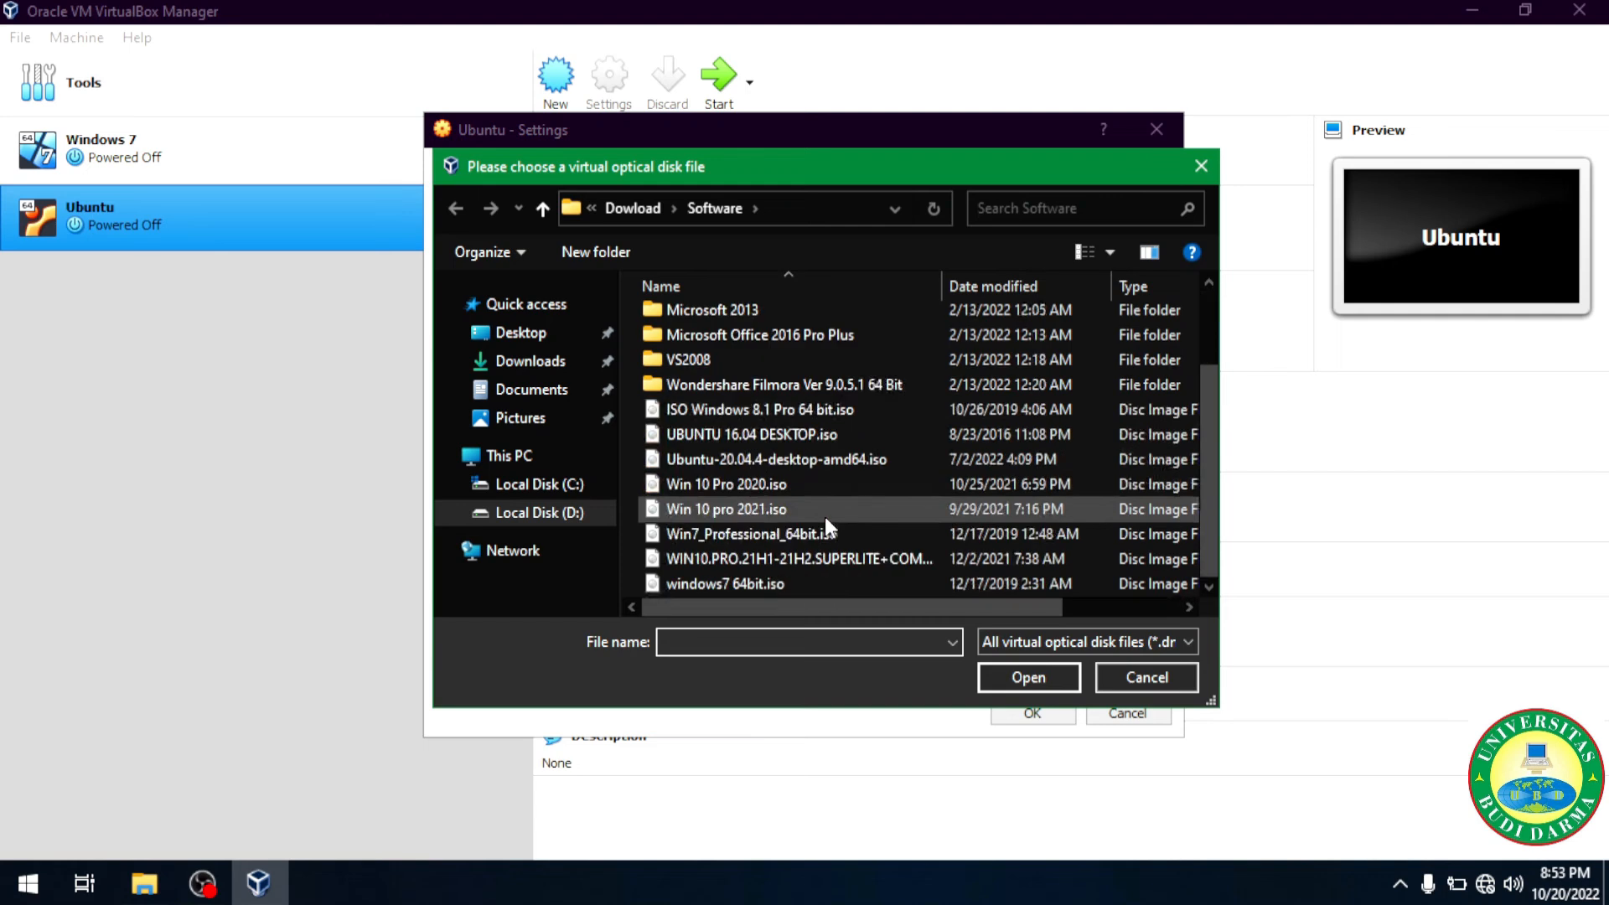
left_click(839, 440)
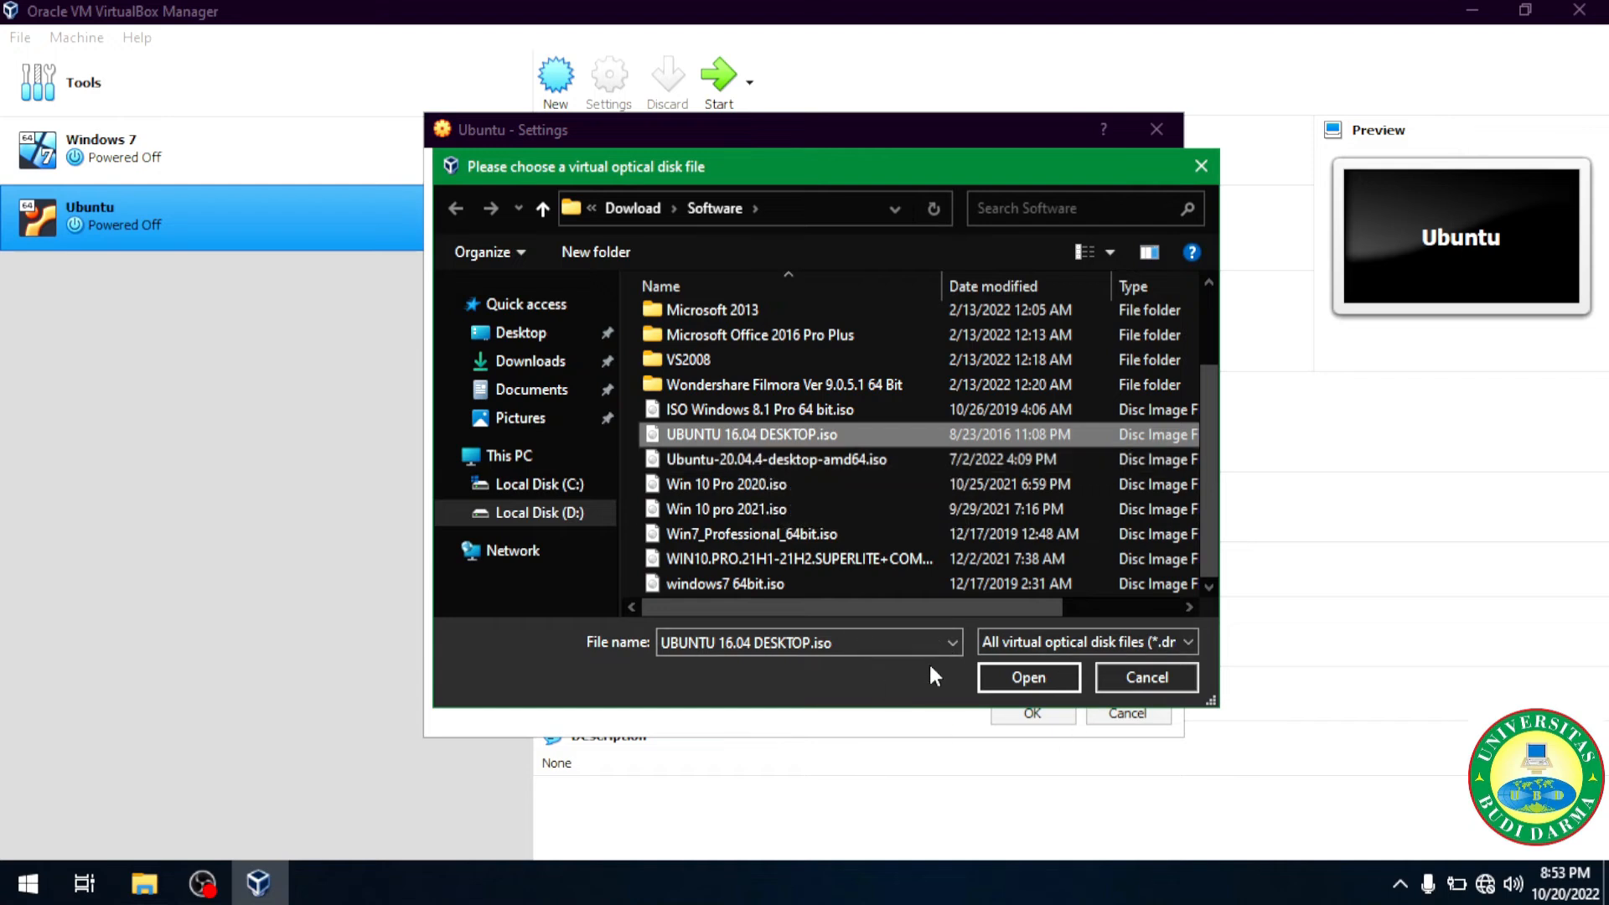
left_click(1002, 682)
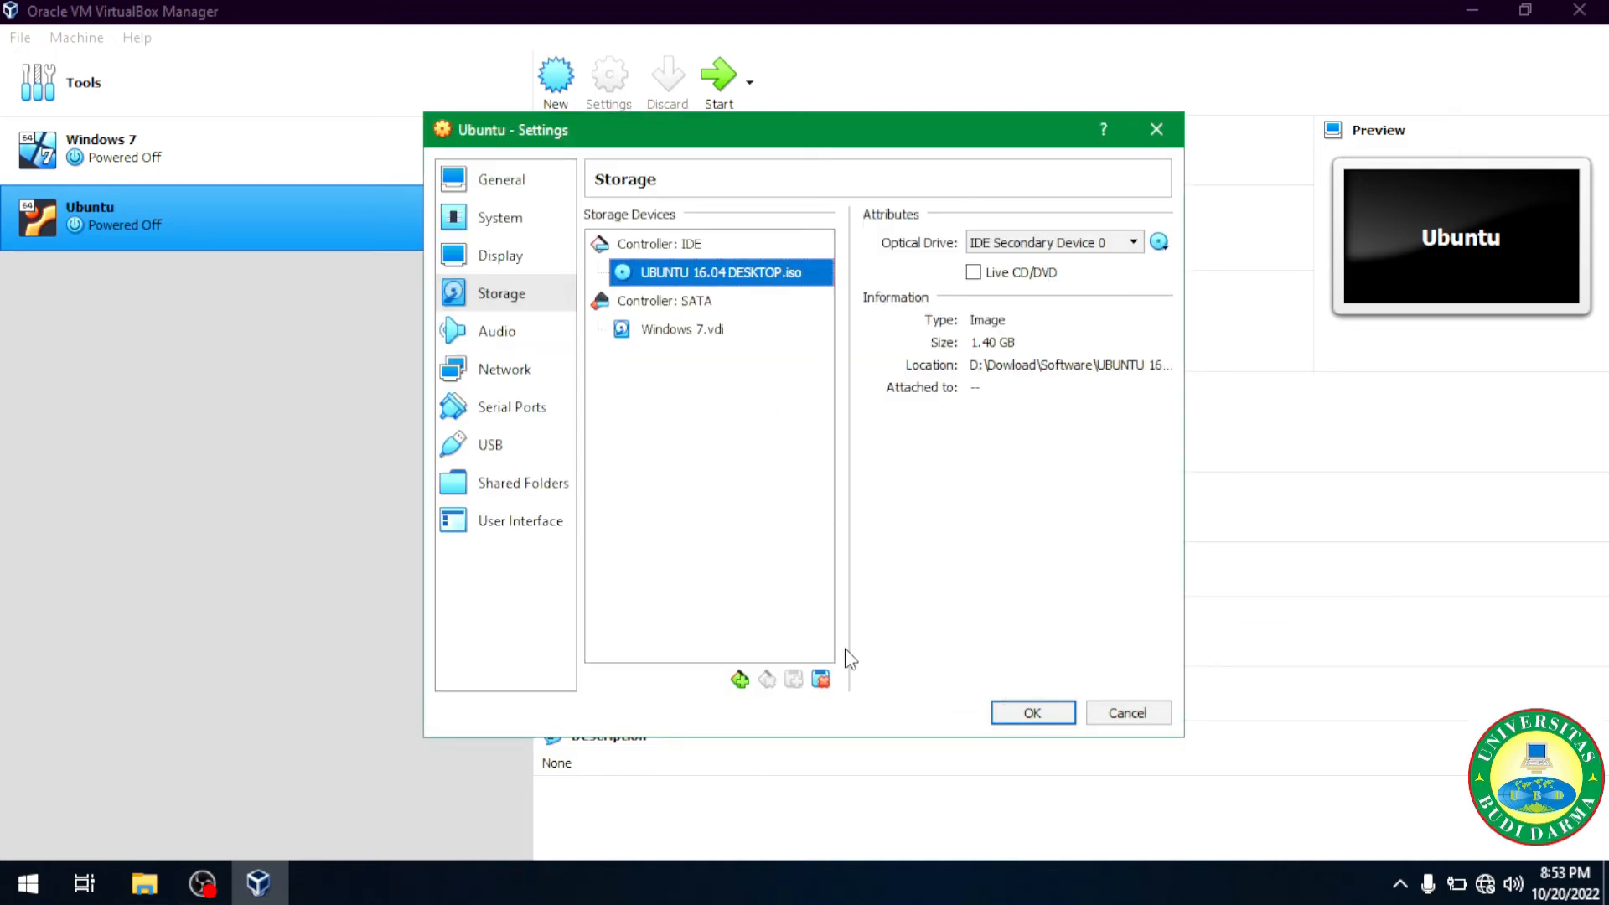
left_click(1026, 713)
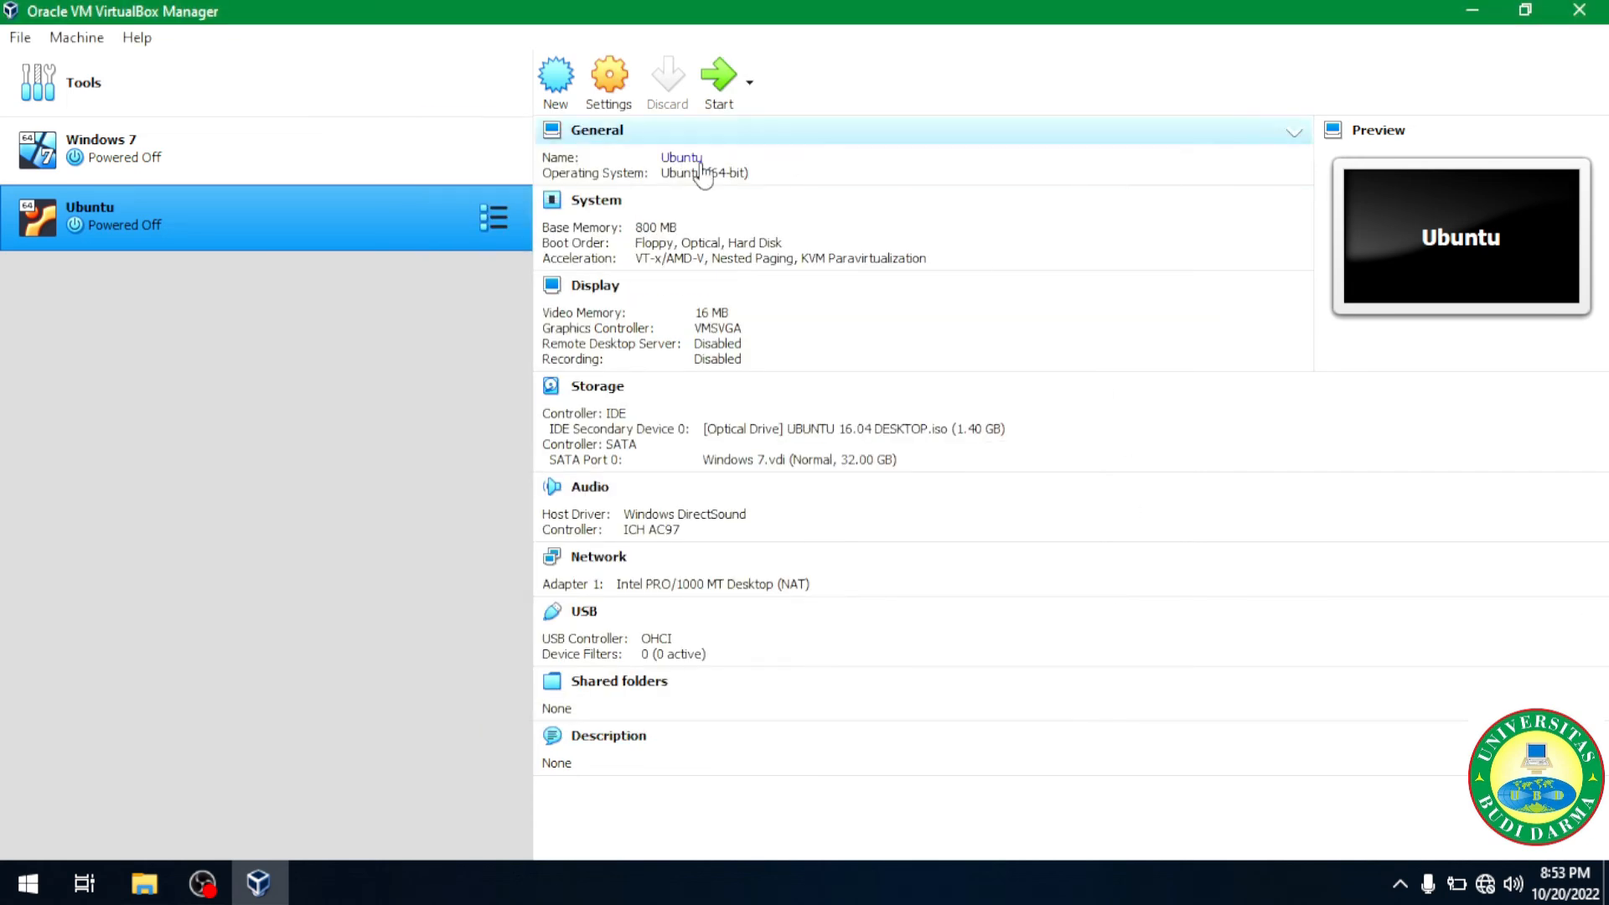
Step: Start the Ubuntu virtual machine and choose to install Ubuntu in English
left_click(713, 81)
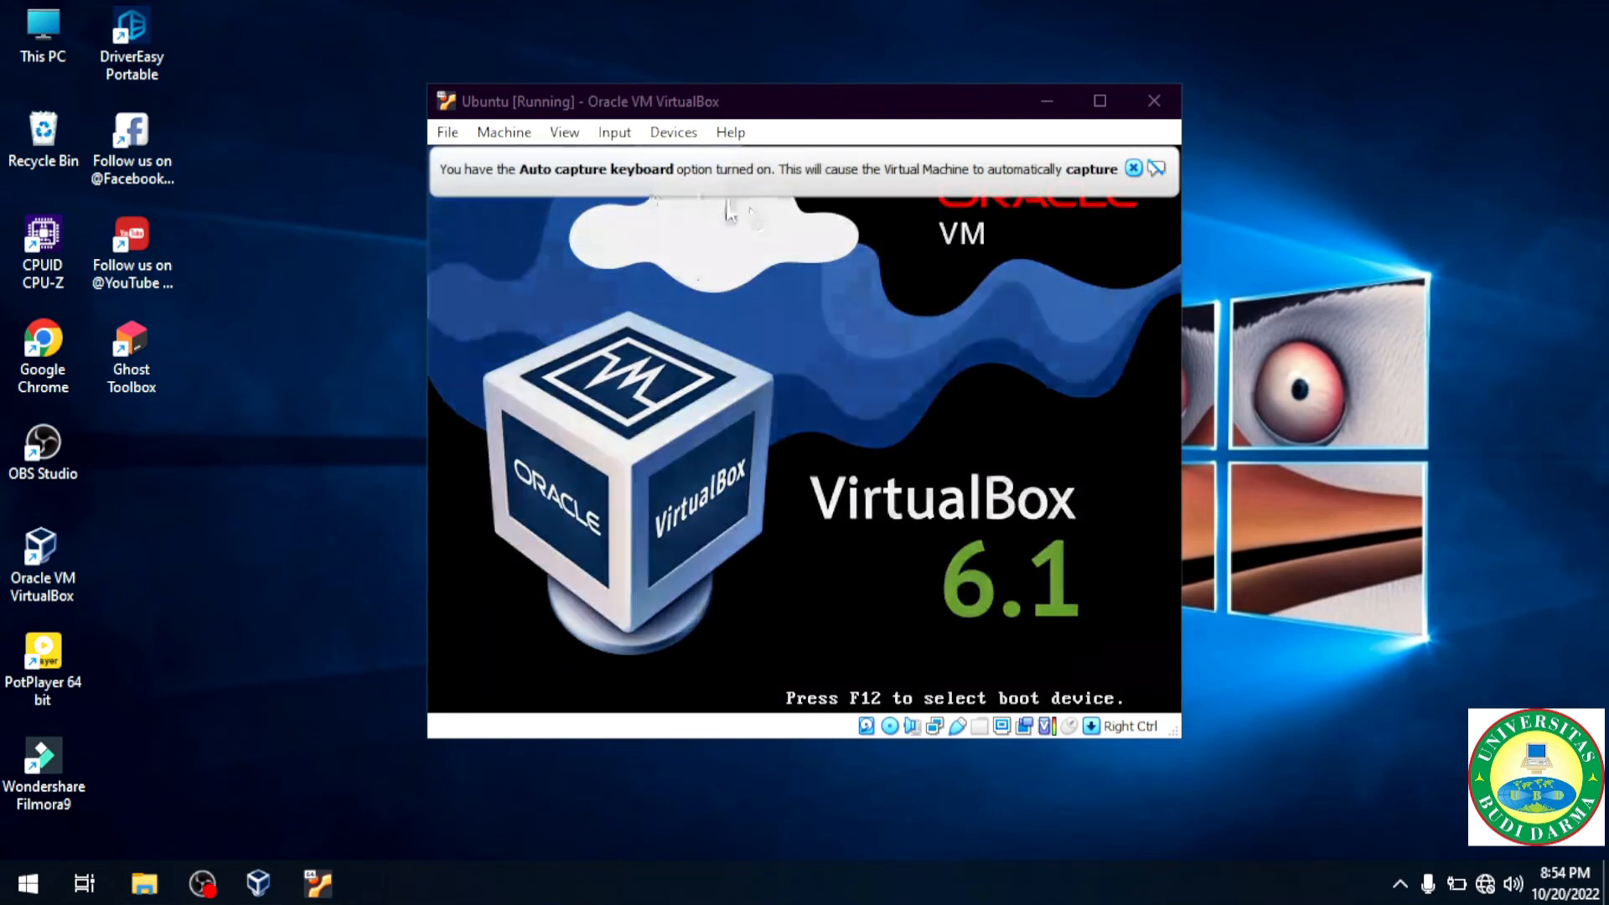
left_click_drag(810, 101, 872, 72)
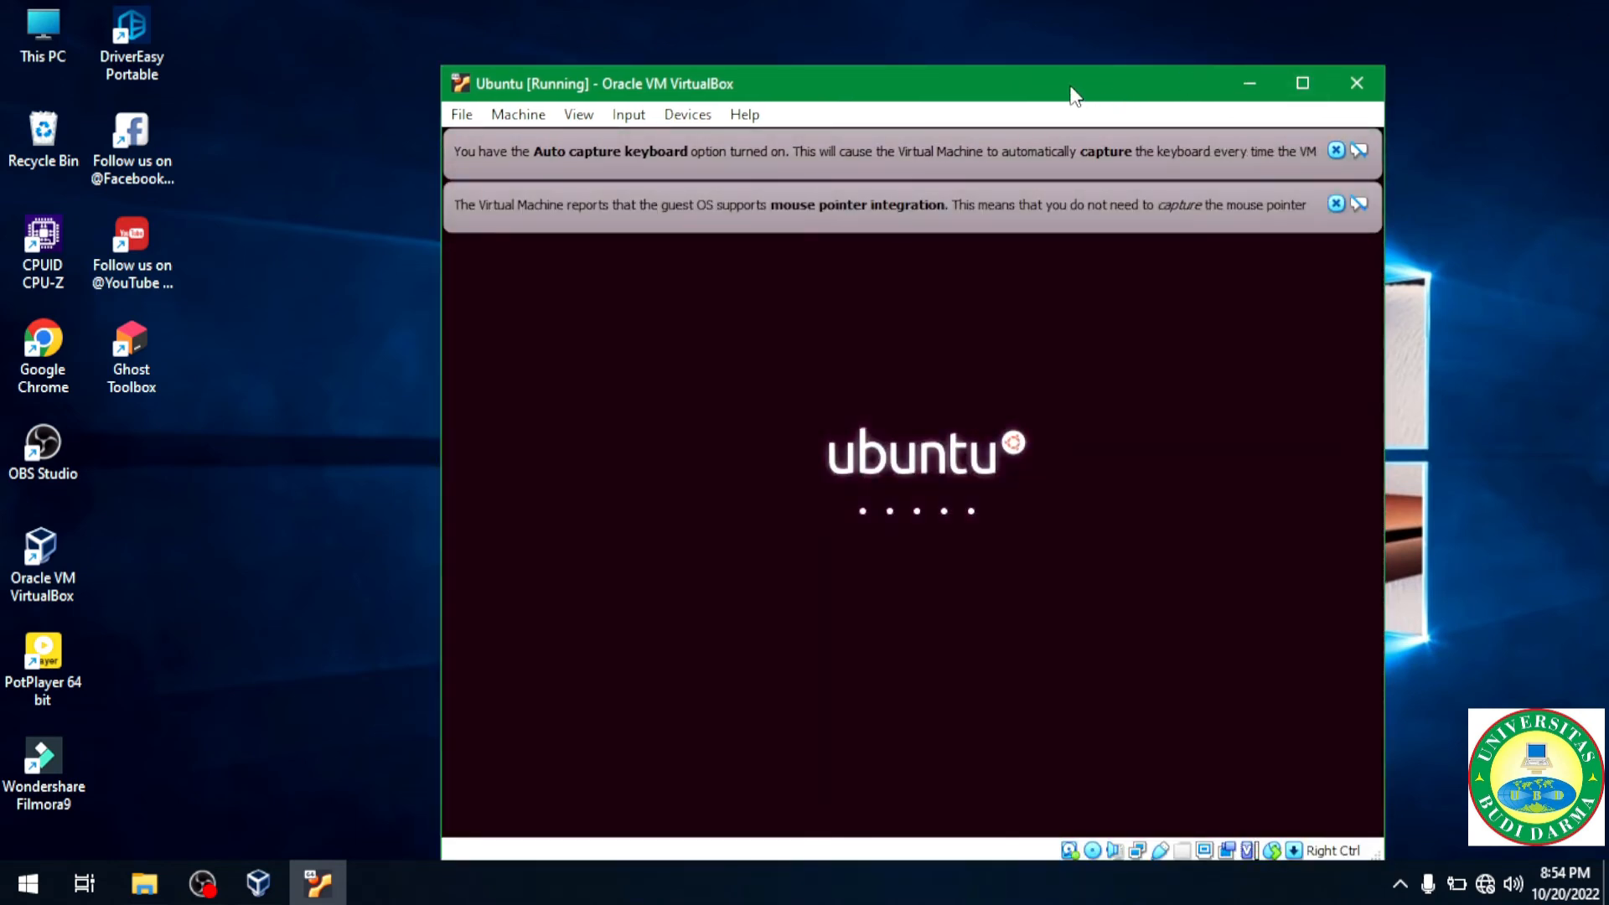
left_click_drag(1035, 88, 990, 46)
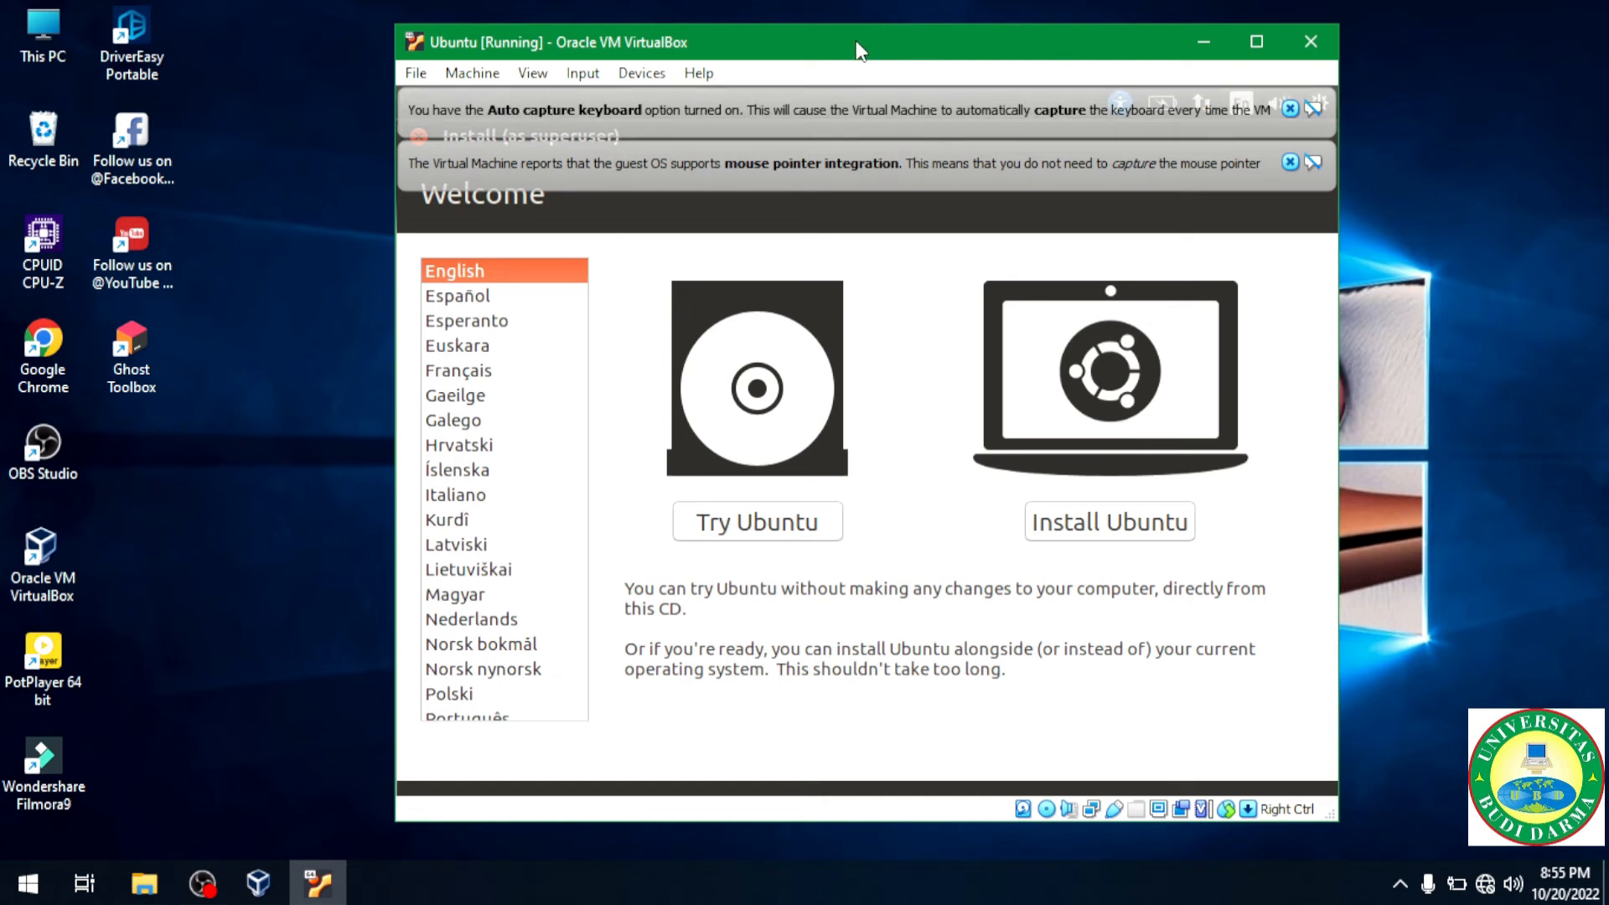
left_click_drag(857, 51, 851, 37)
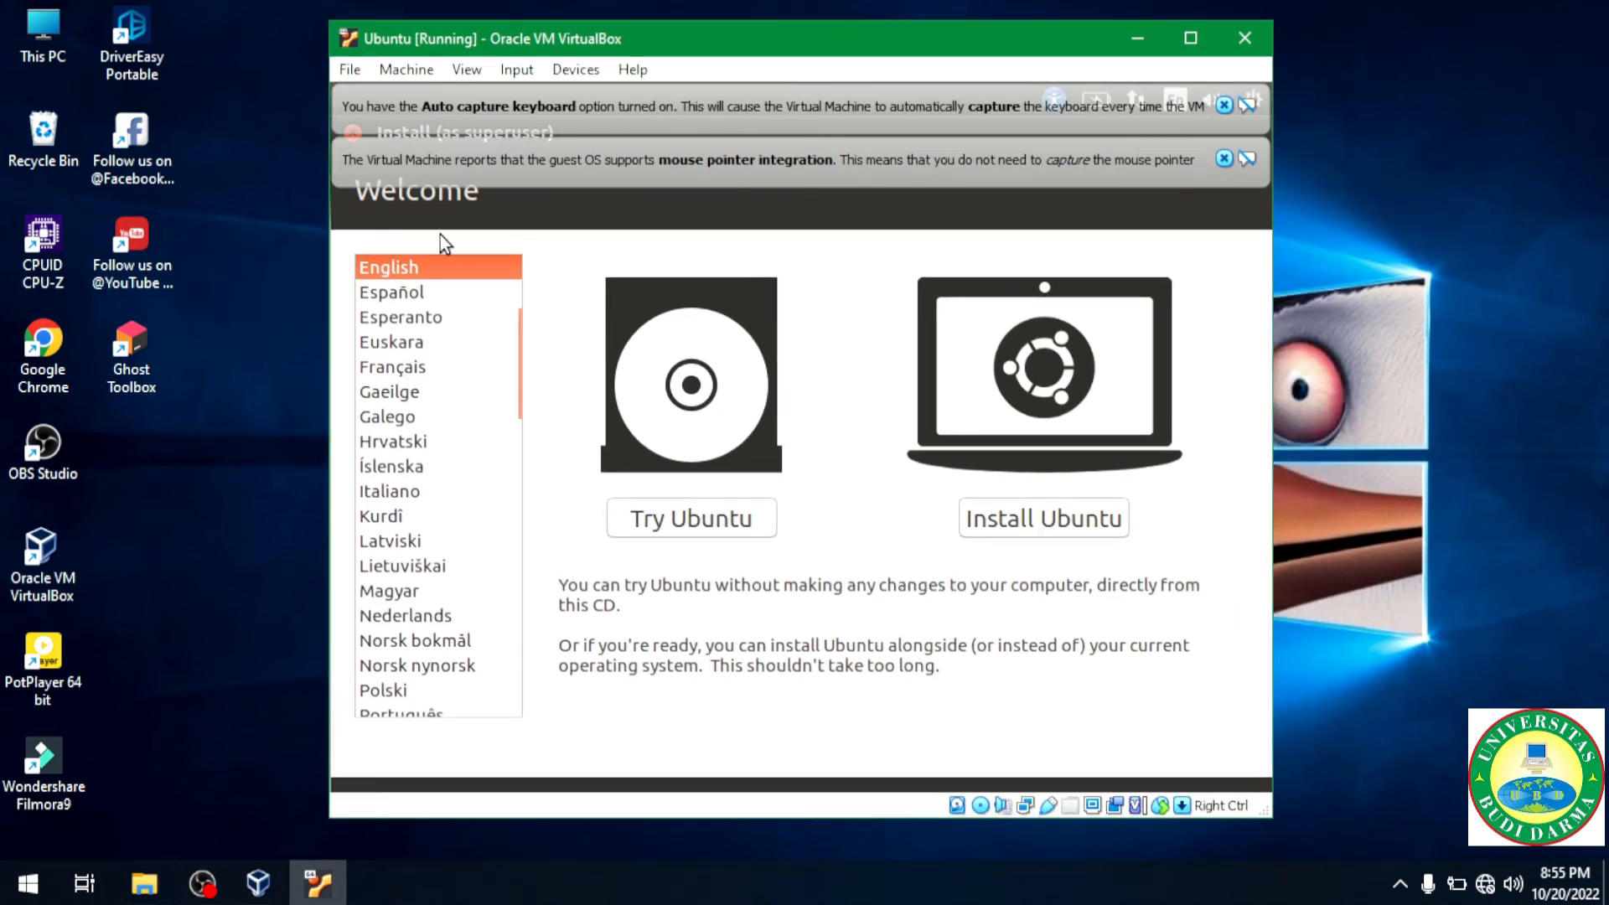
left_click(1072, 518)
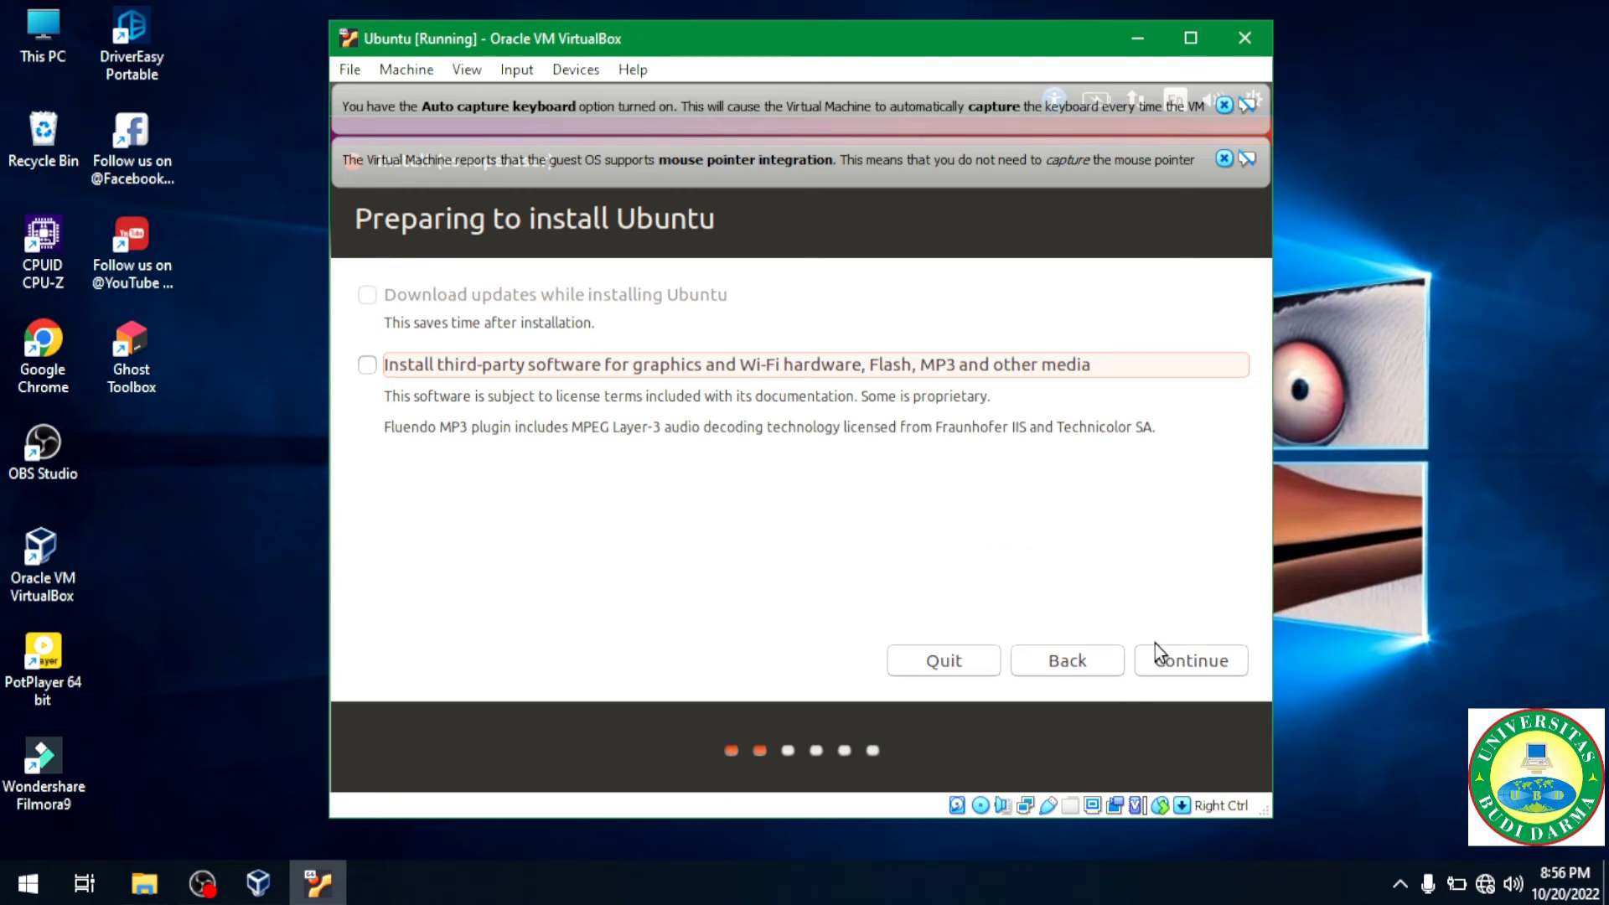
Step: Skip the third-party software, install Ubuntu alongside Windows 7, and approve writing the changes to disk
left_click(1203, 671)
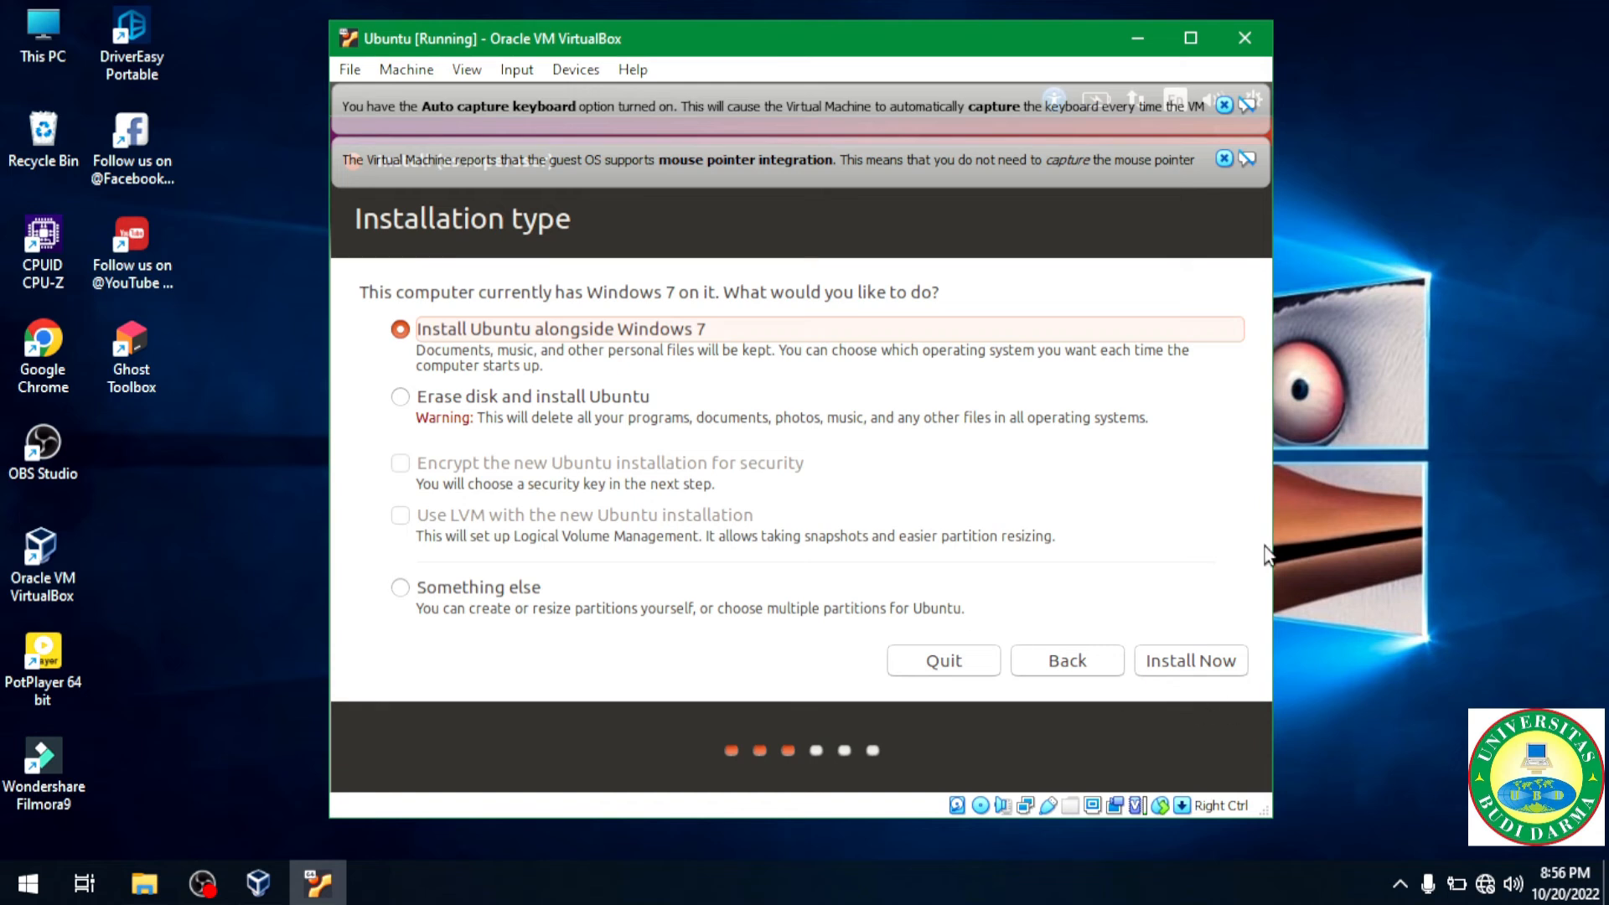
left_click(1166, 664)
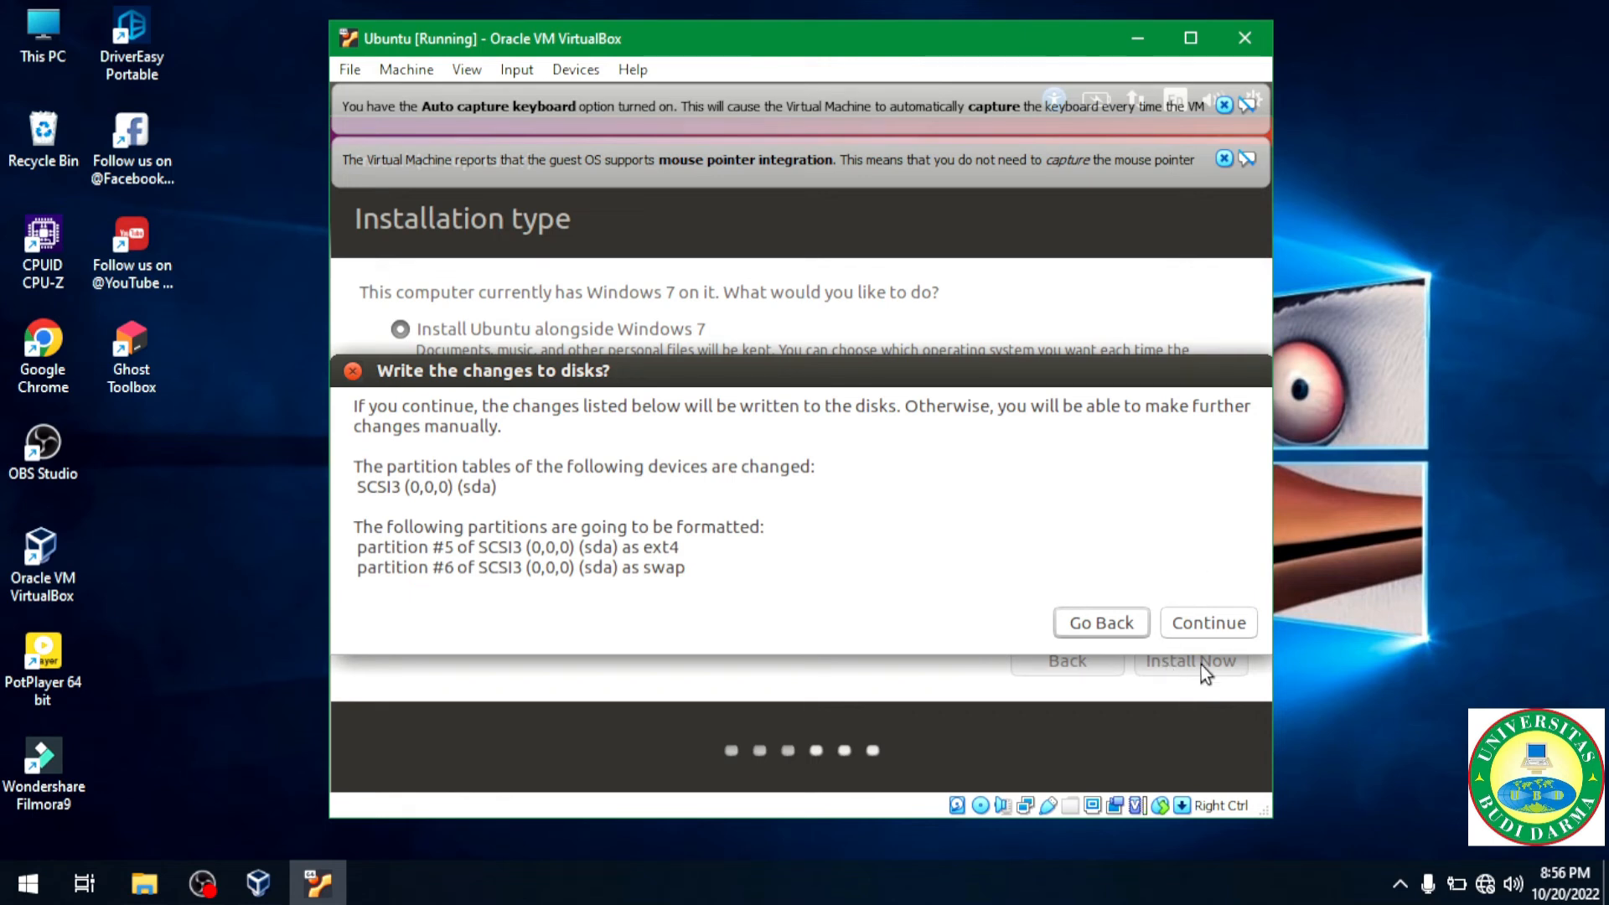
left_click(1213, 621)
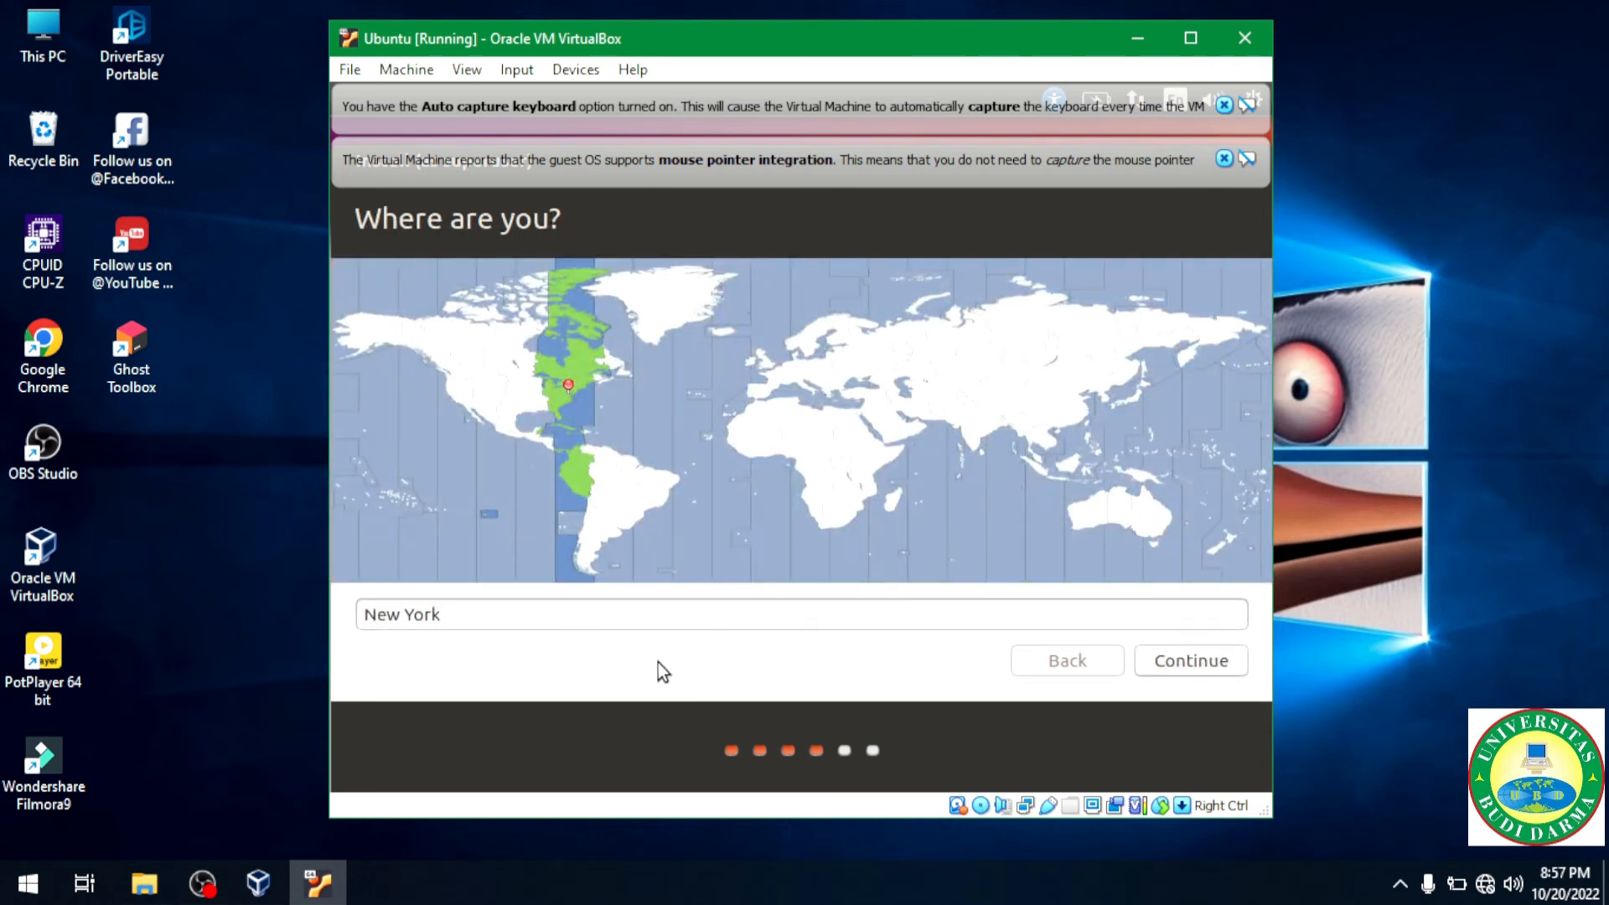
Step: Set the location to Jakarta Time (Indonesia) and accept the English (US) keyboard layout
left_click(509, 614)
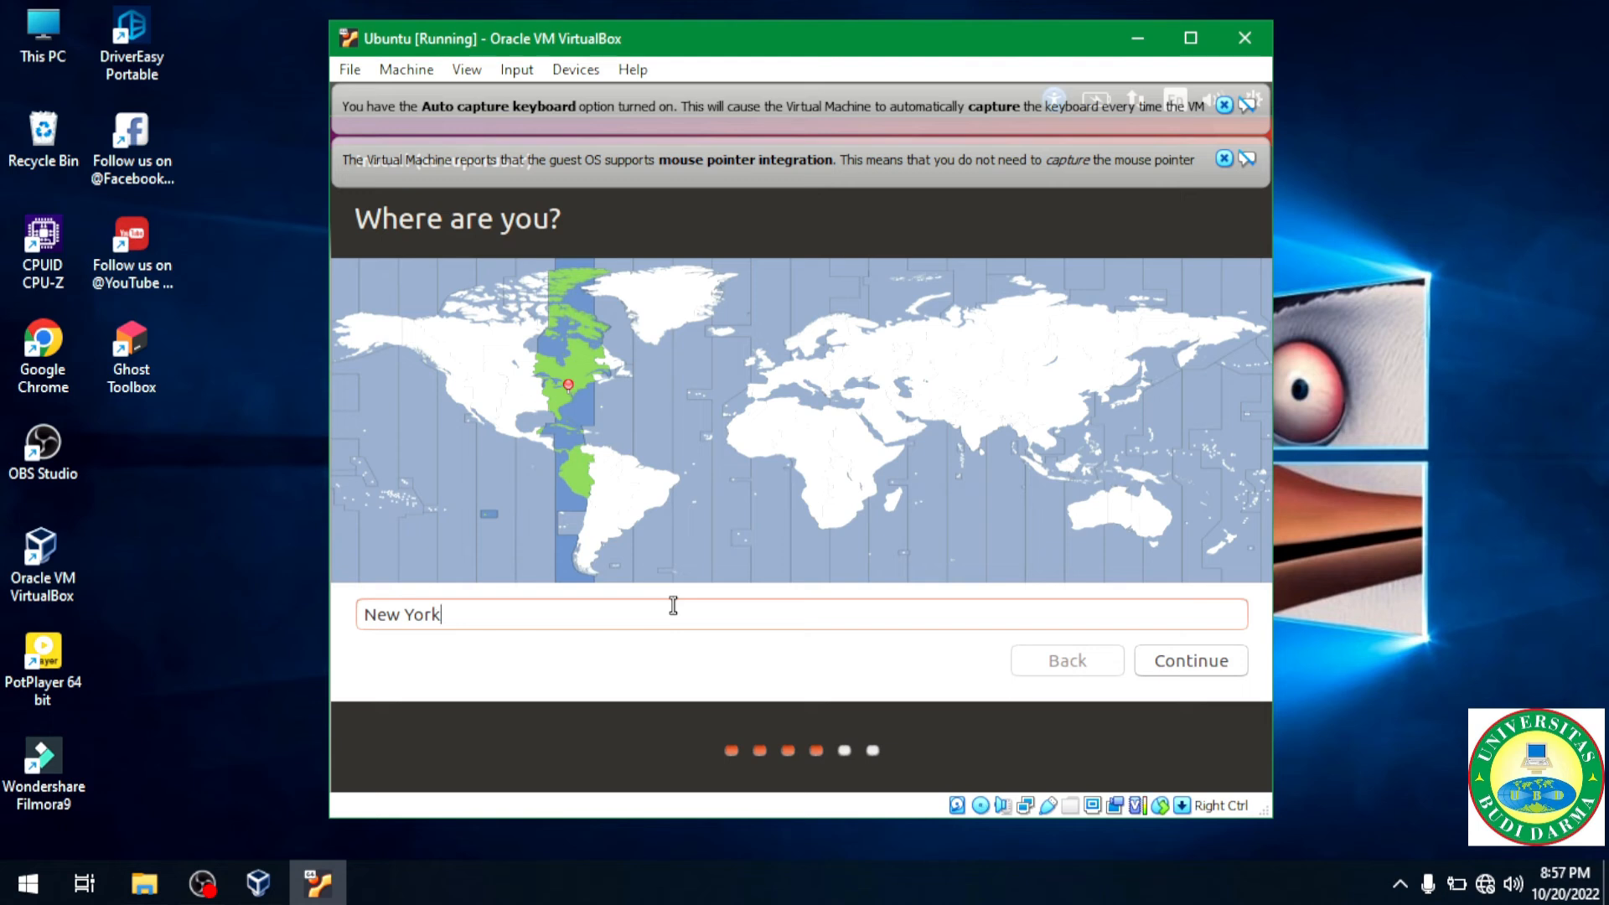
key("BackSpace")
key("BackSpace")
key("BackSpace")
key("BackSpace")
key("BackSpace")
key("BackSpace")
key("BackSpace")
key("BackSpace")
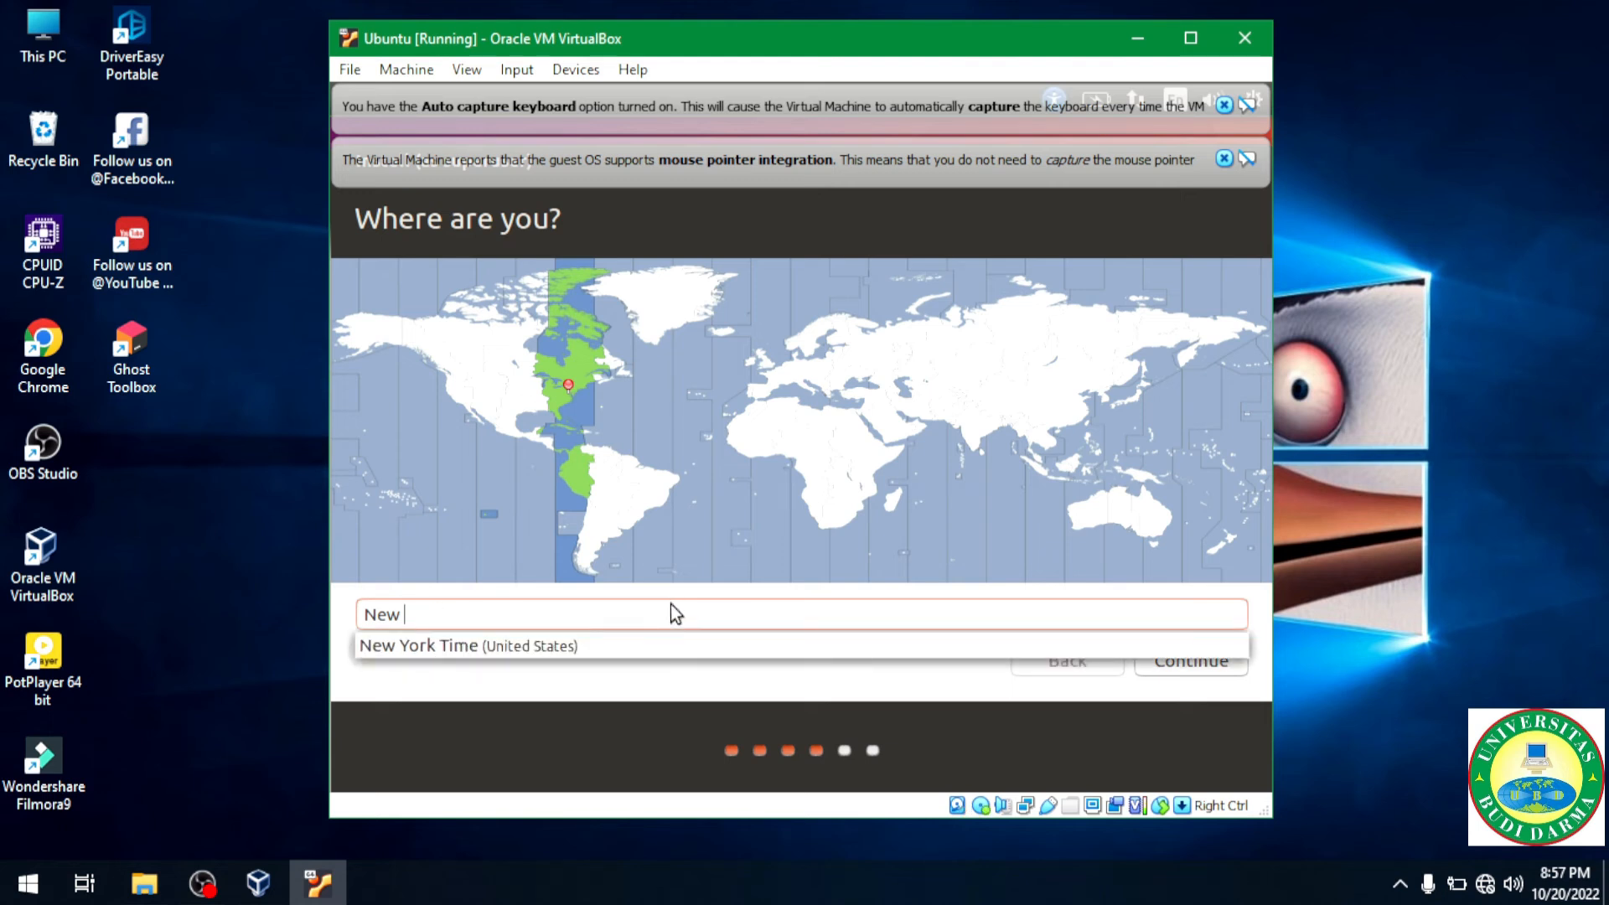
type("jakar")
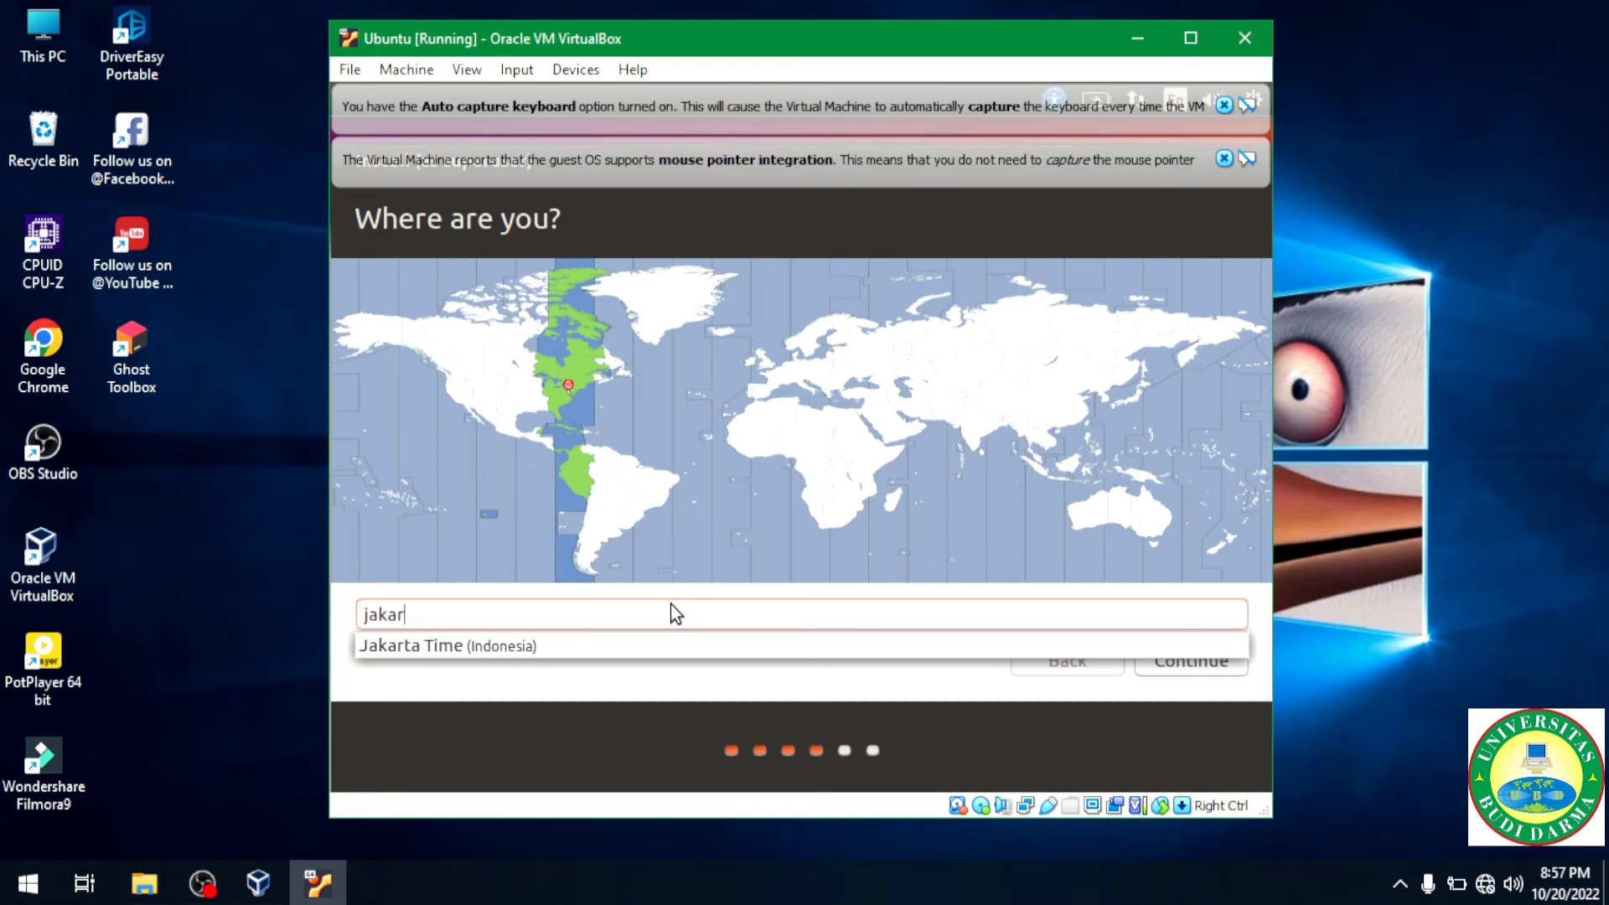
left_click(560, 646)
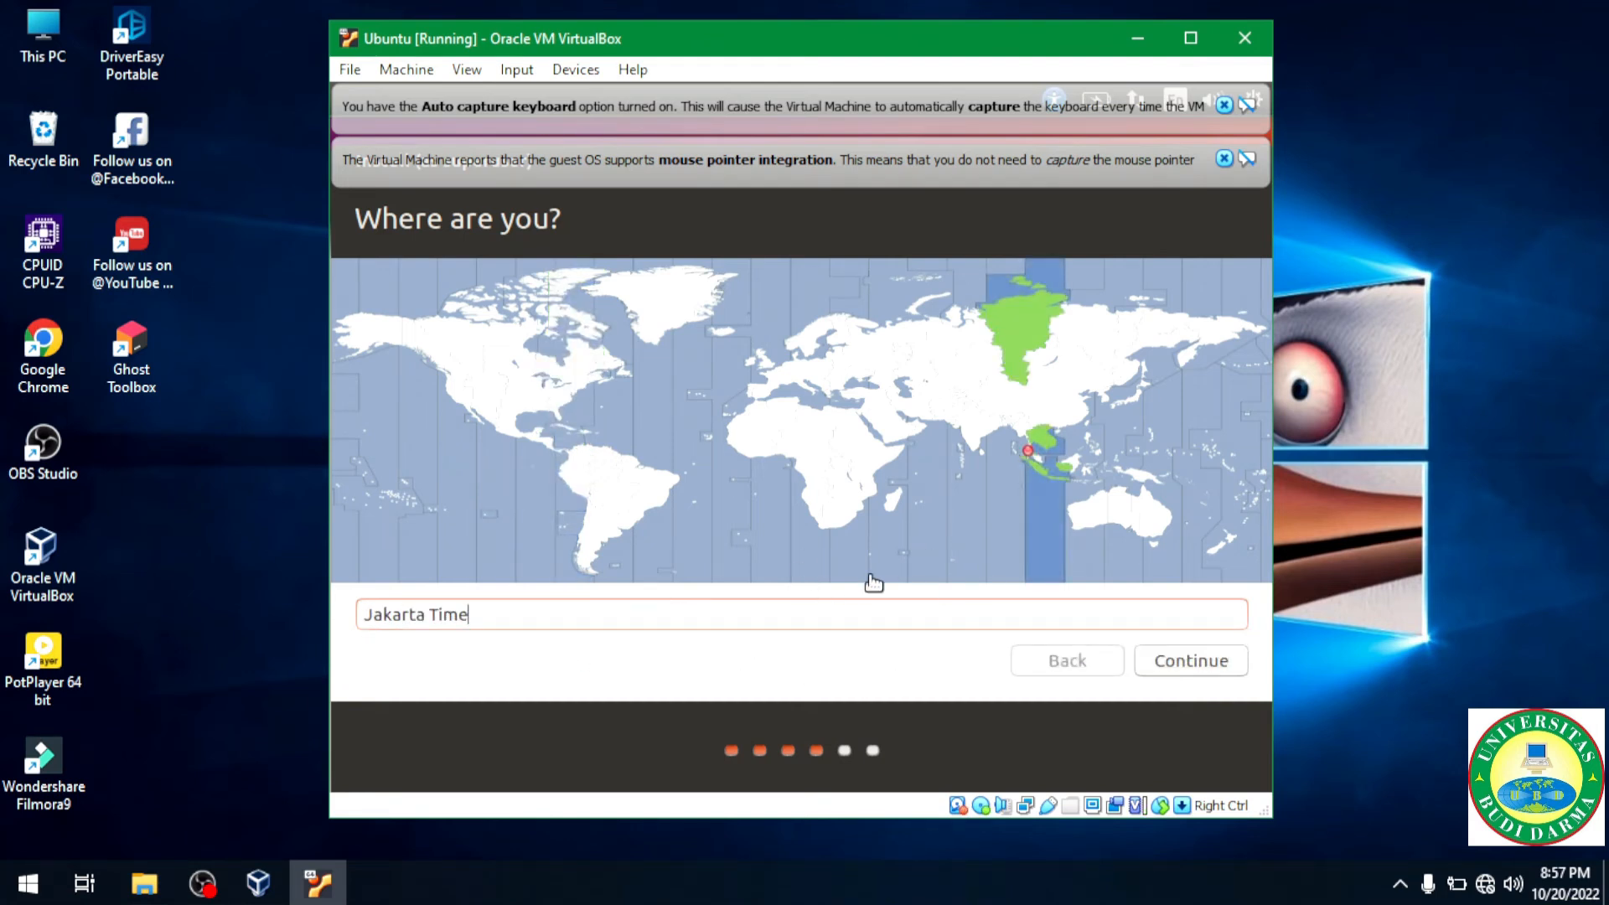
left_click(1217, 666)
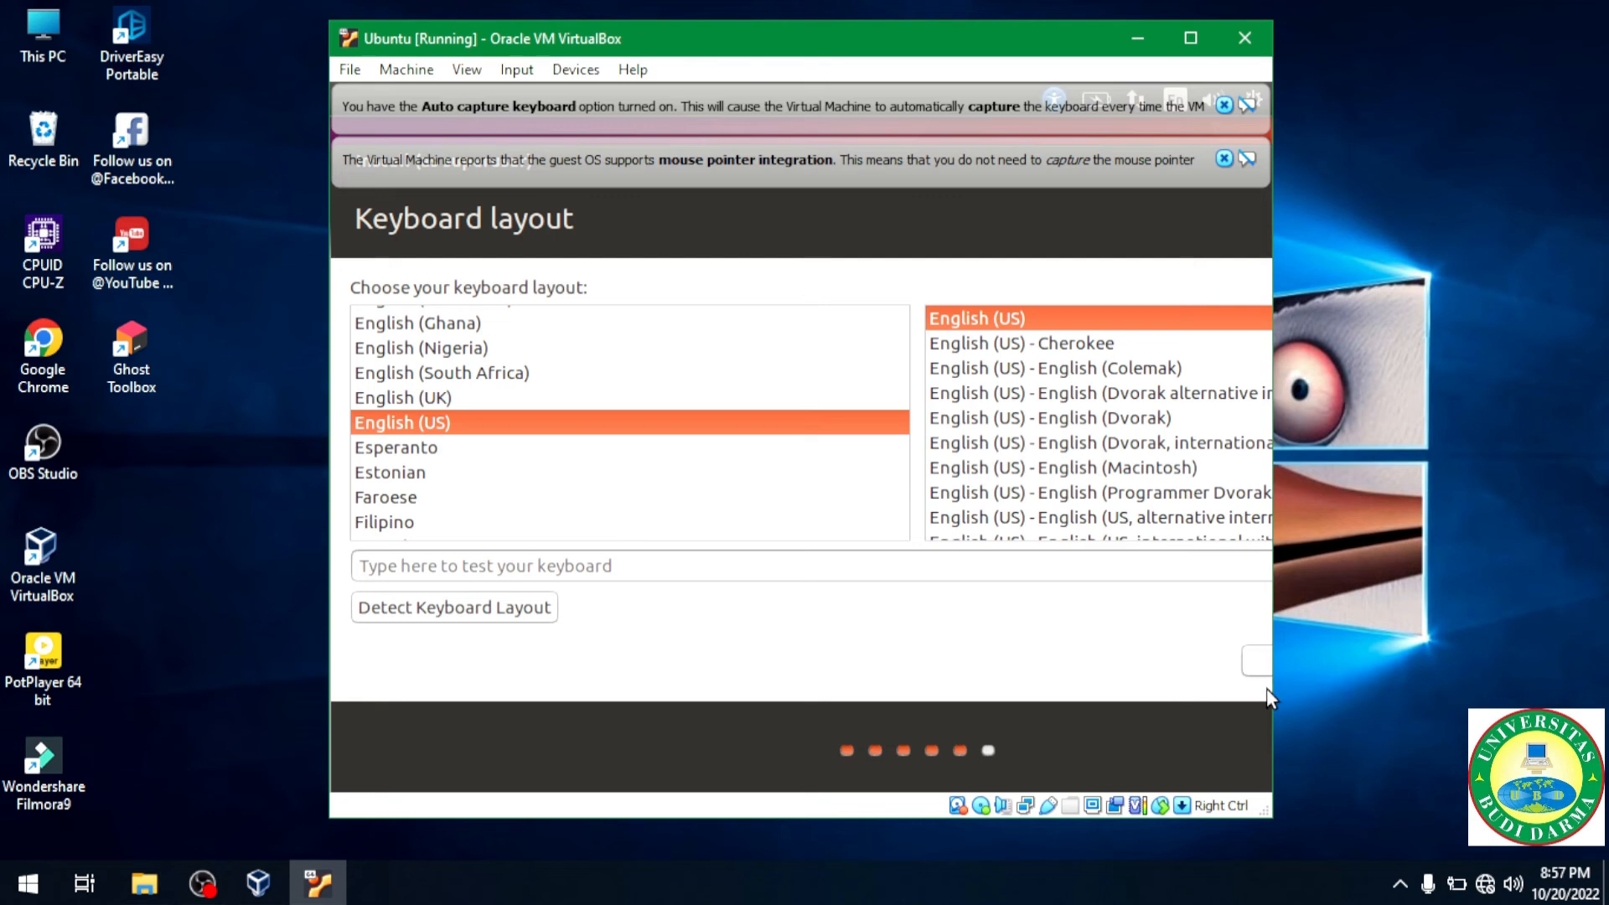
left_click(1255, 653)
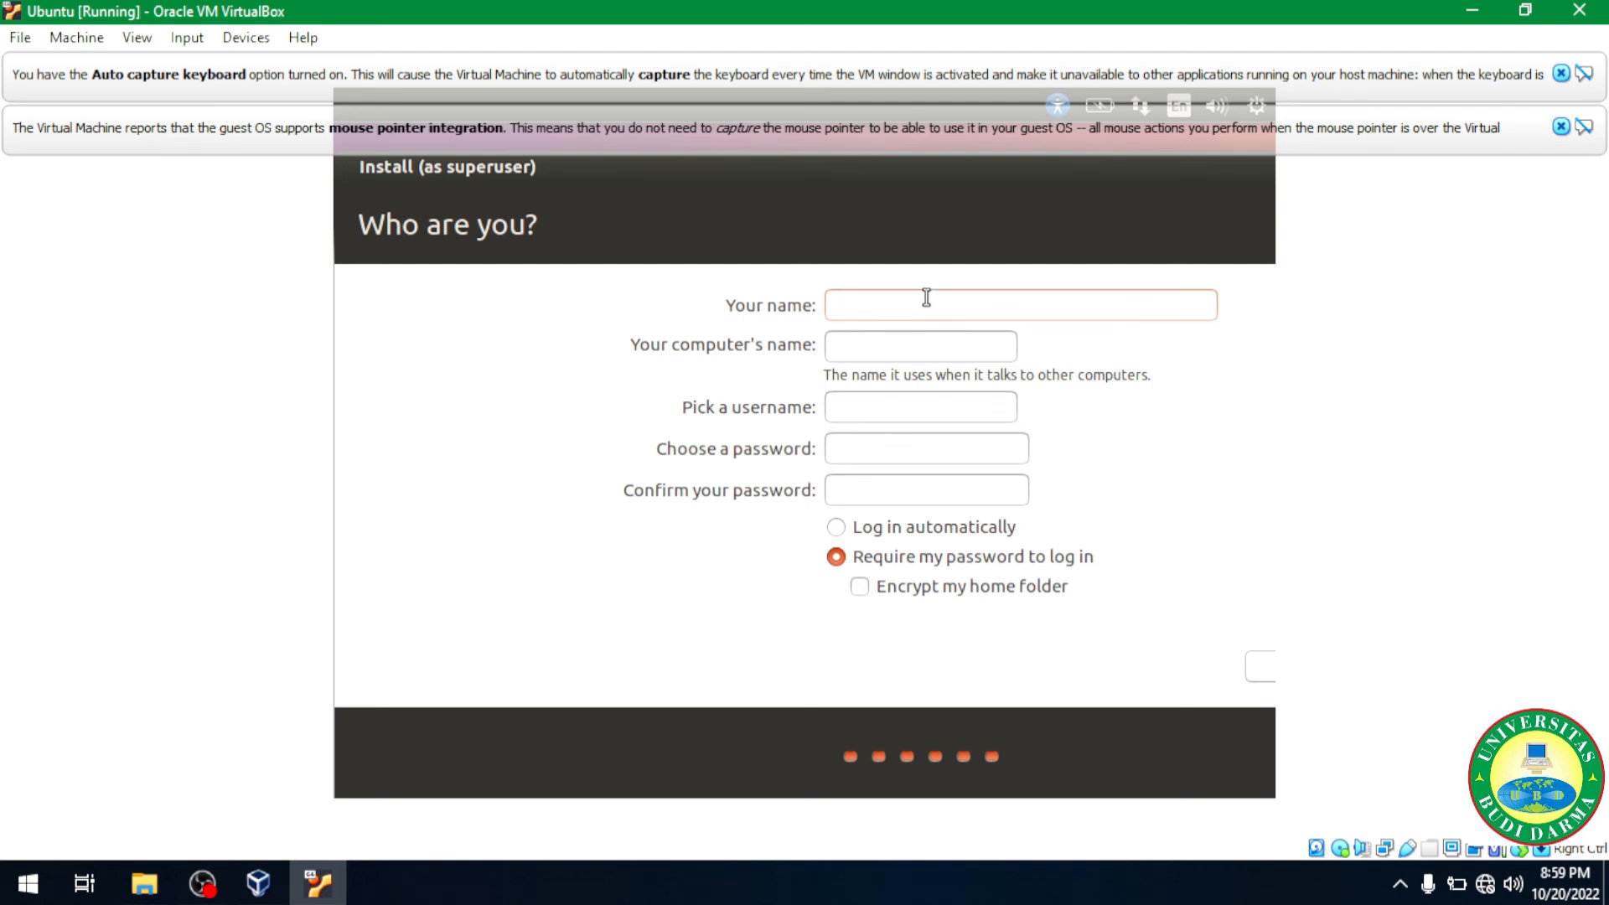
Step: Enter the user's name, choose and confirm the account password with login required, and continue the Ubuntu installation
type("arif")
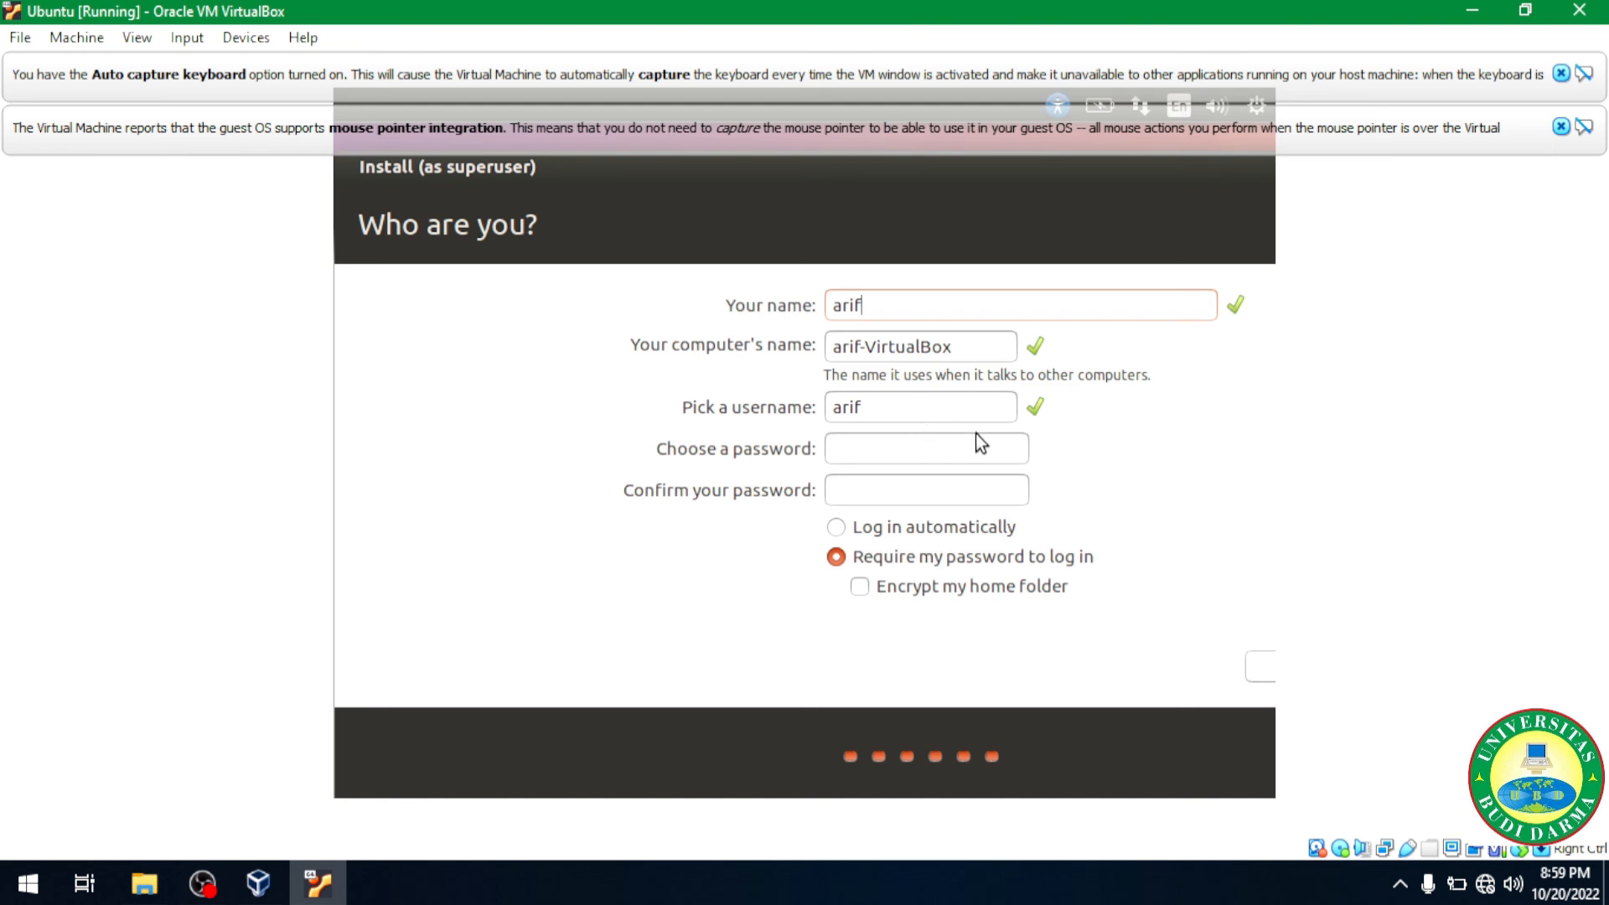
left_click(901, 442)
type("*****")
key("BackSpace")
key("BackSpace")
key("BackSpace")
key("BackSpace")
key("BackSpace")
type("*****")
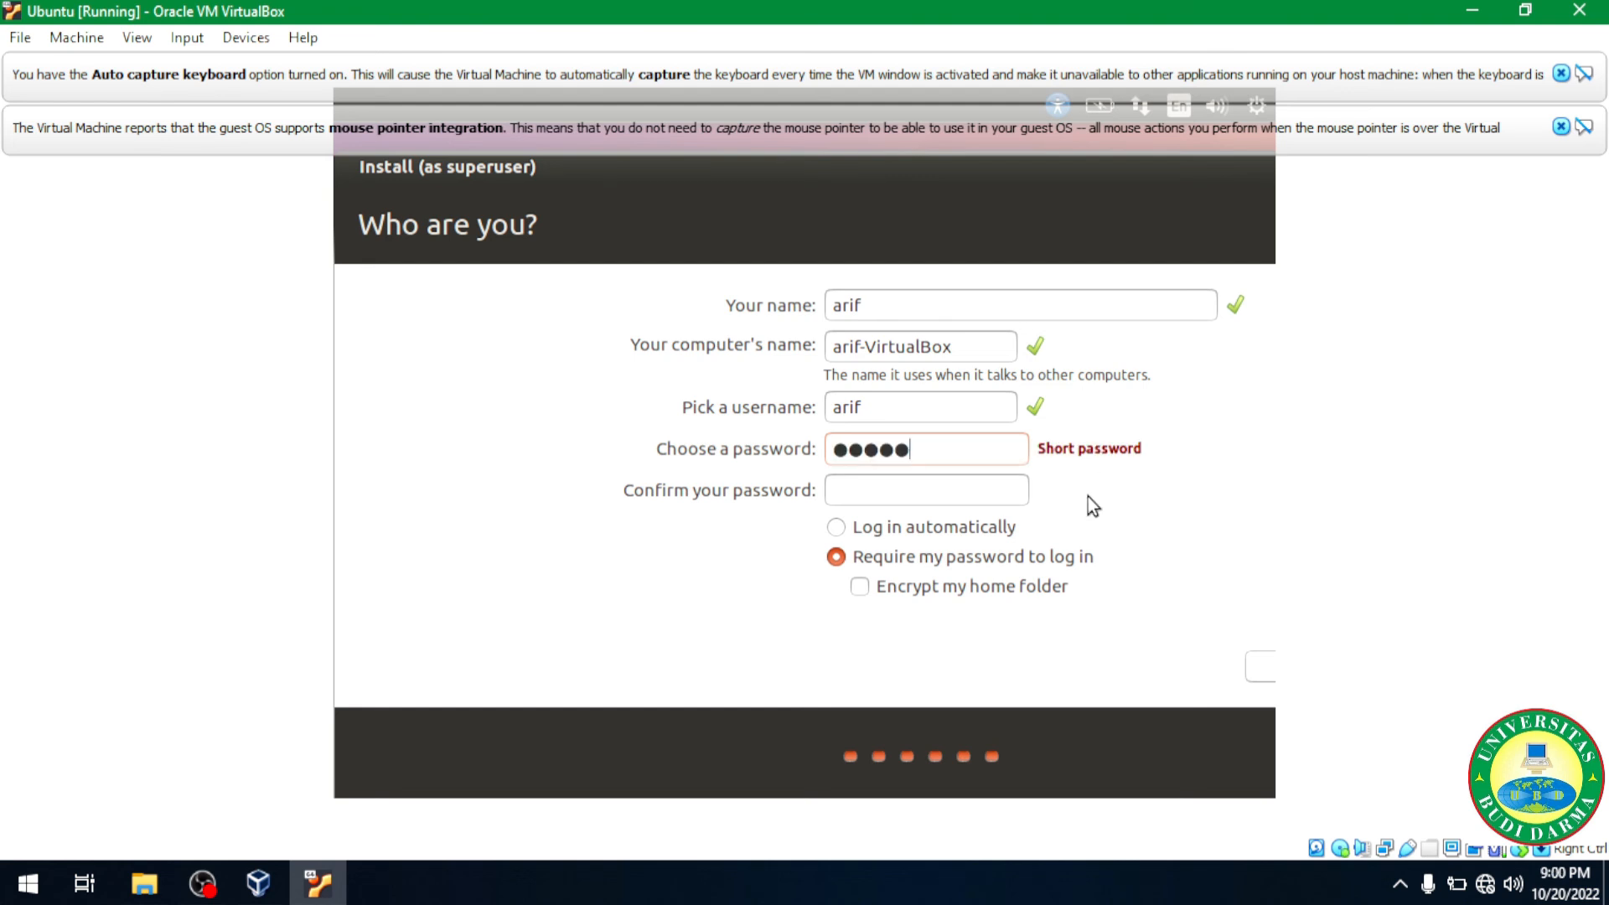
left_click(905, 487)
type("*****")
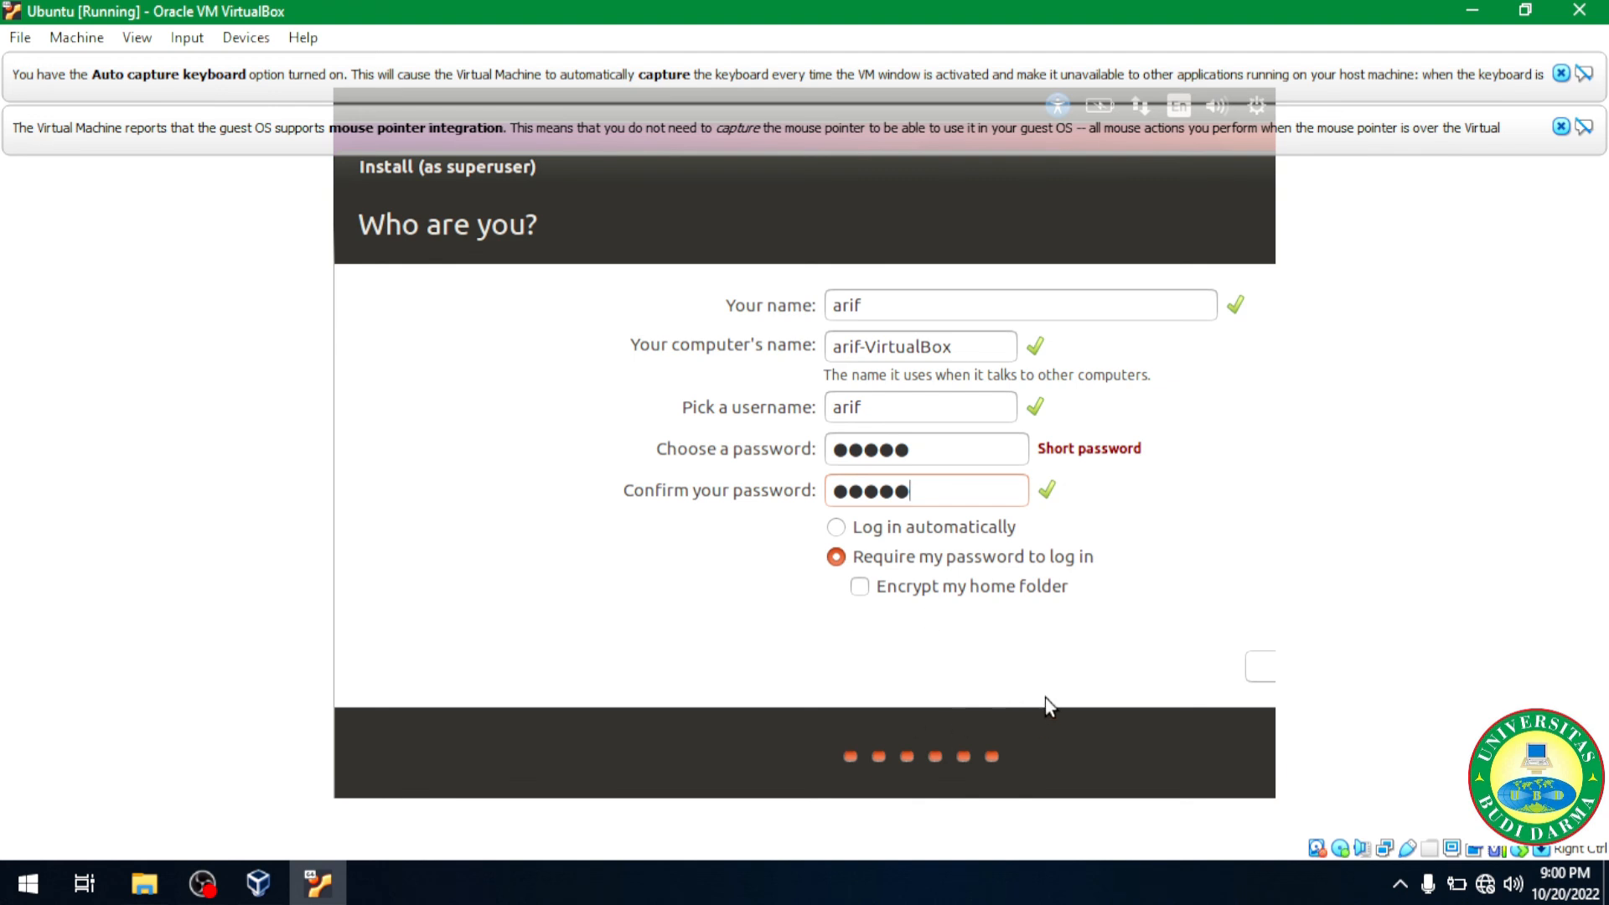
key("Return")
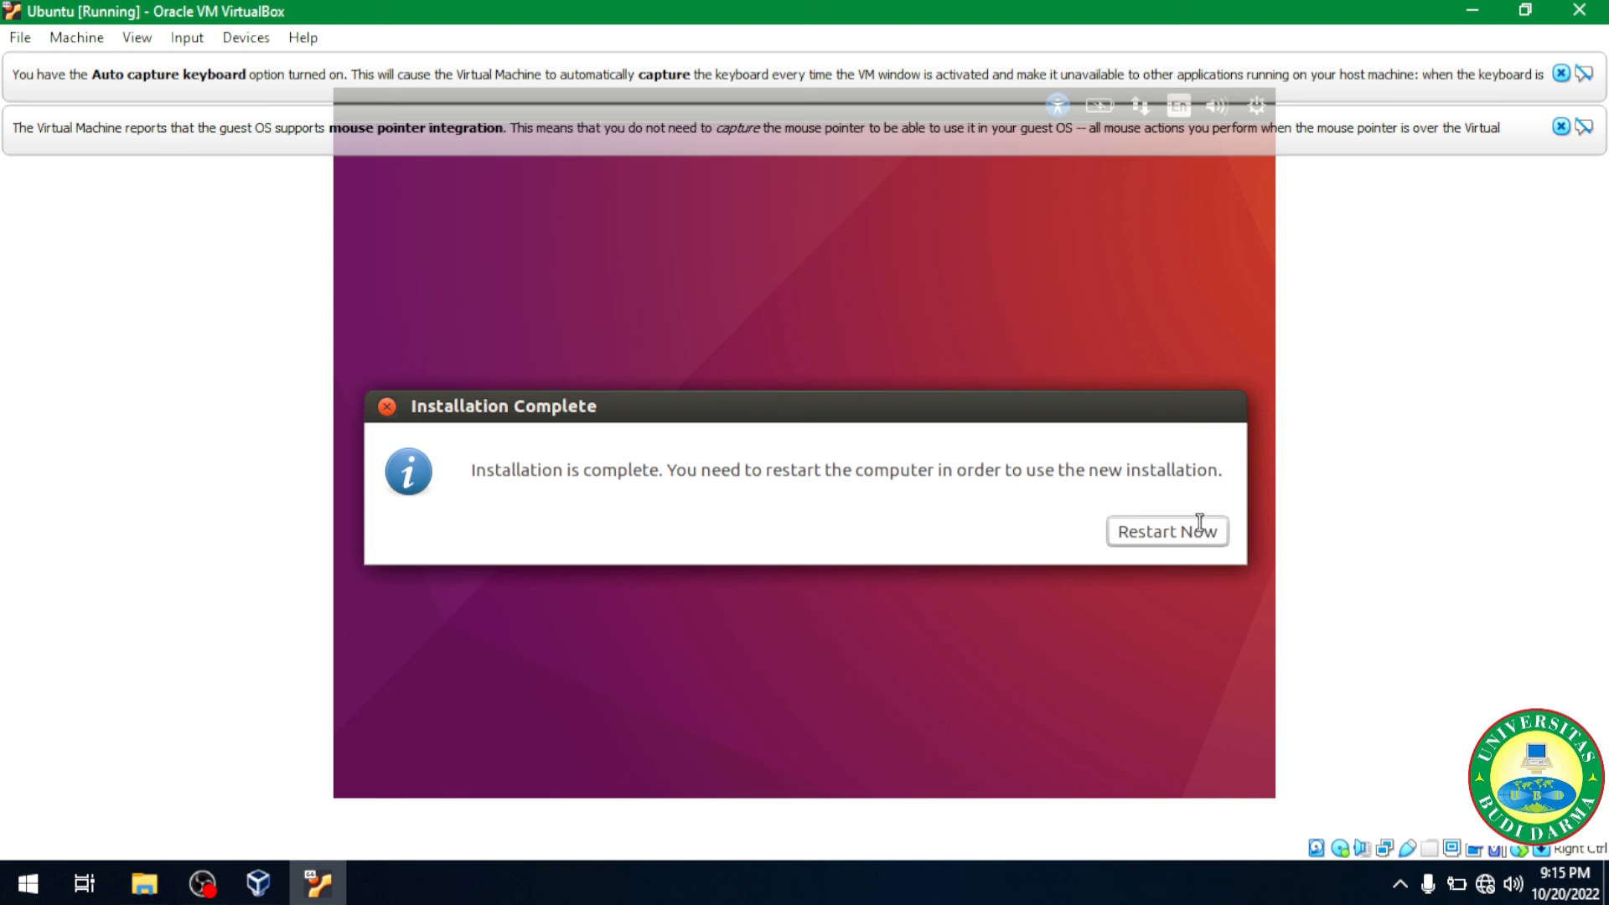
Step: Restart the virtual machine into the new Ubuntu installation and log in to the created user account with its password
left_click(1171, 533)
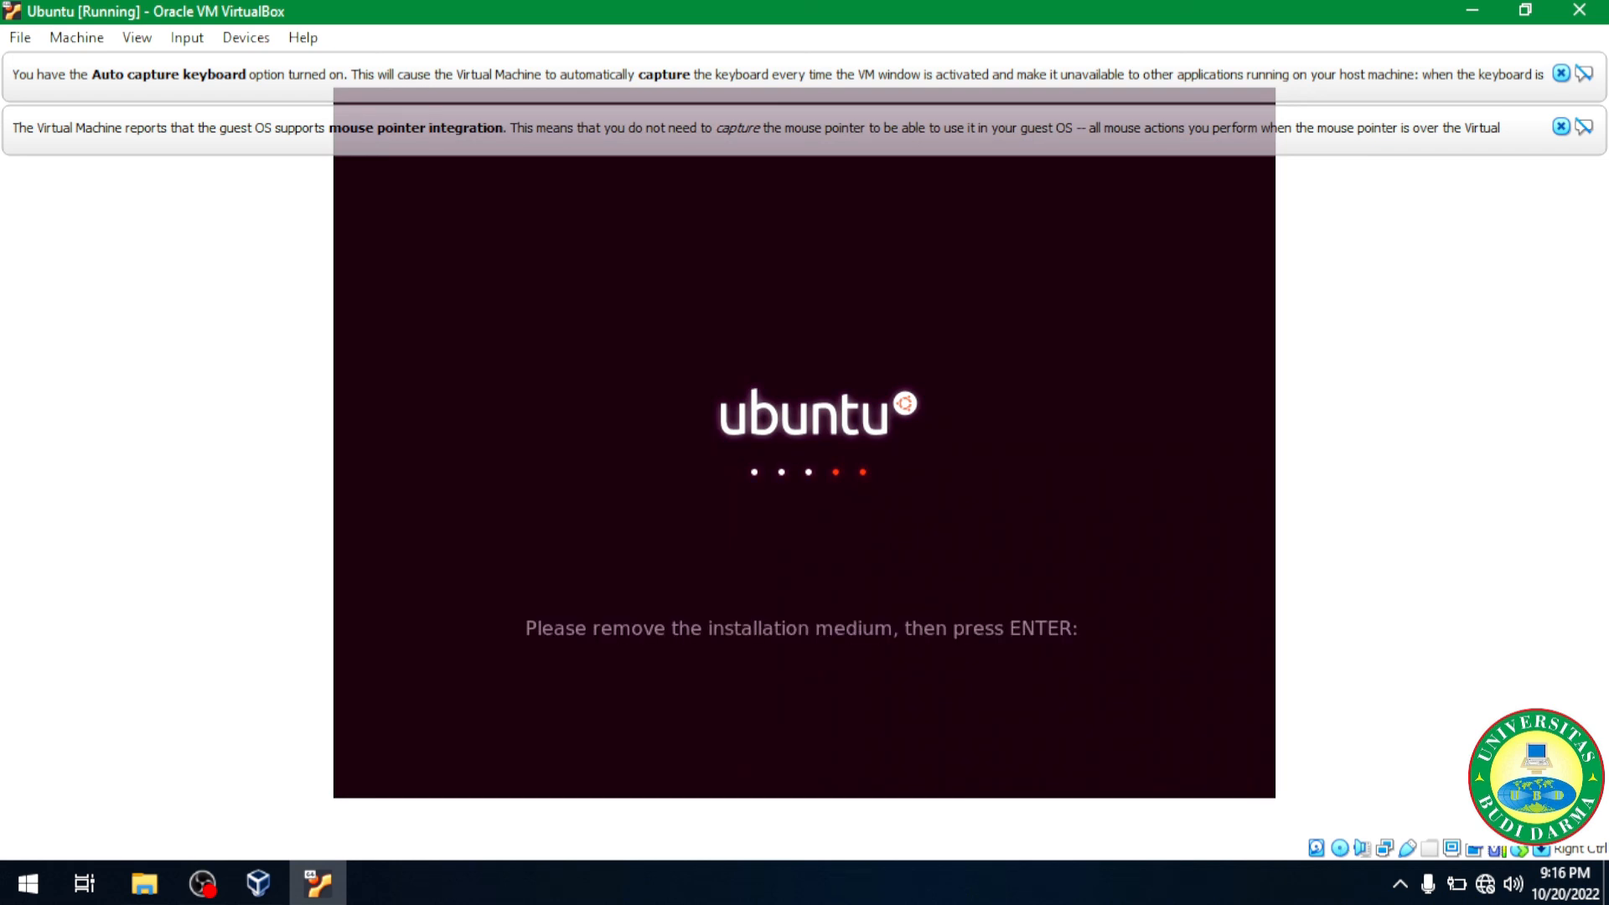
key("Return")
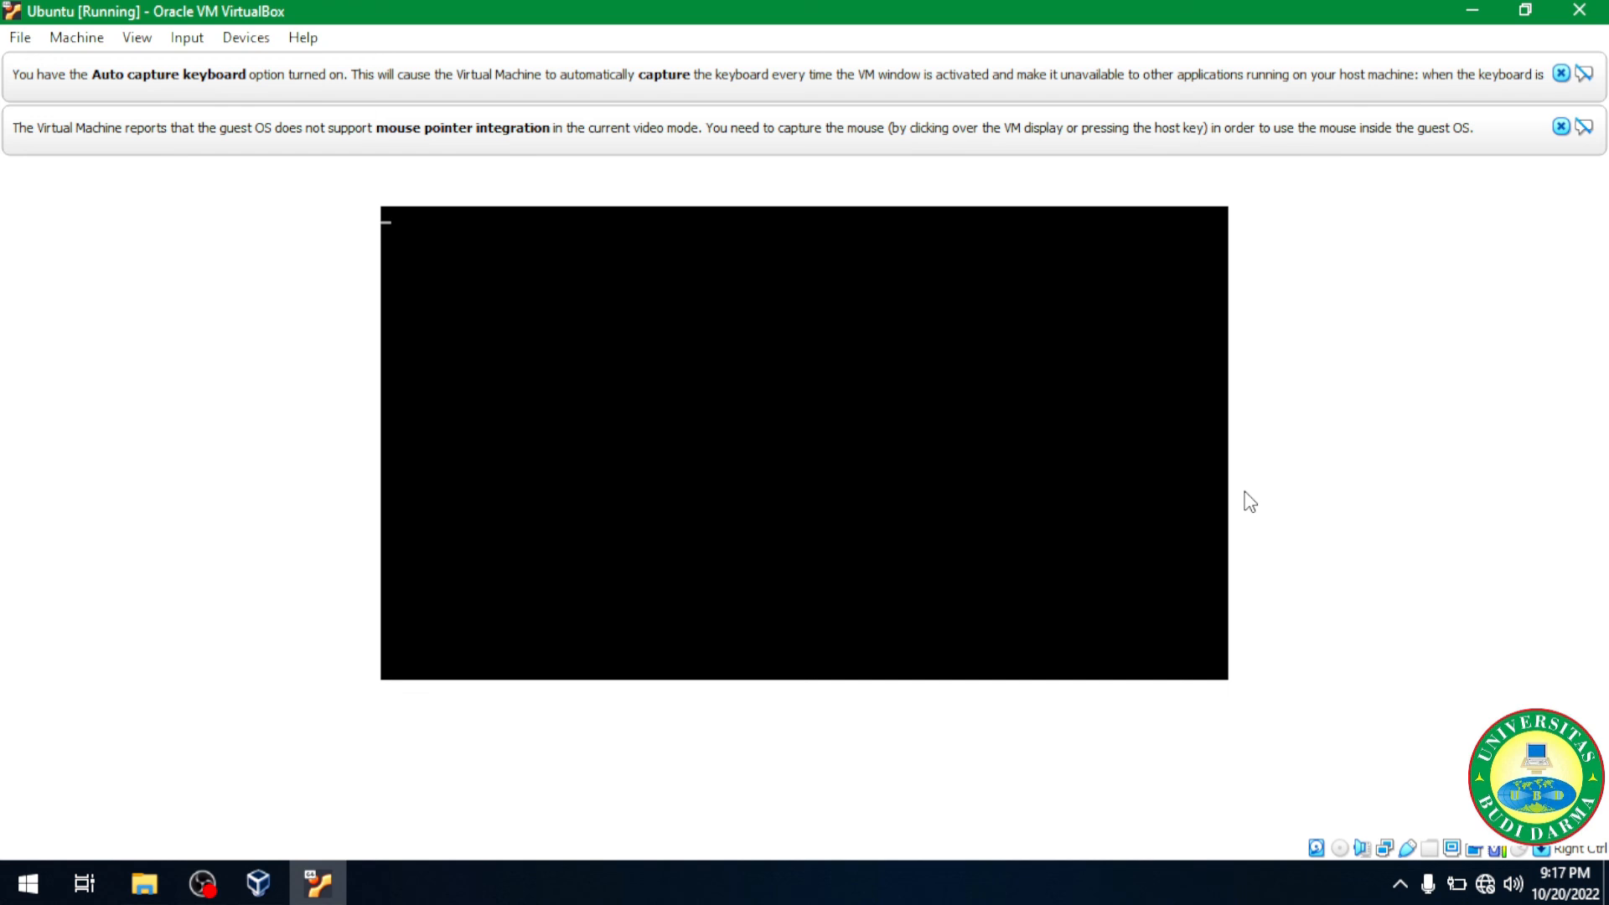
key("Down")
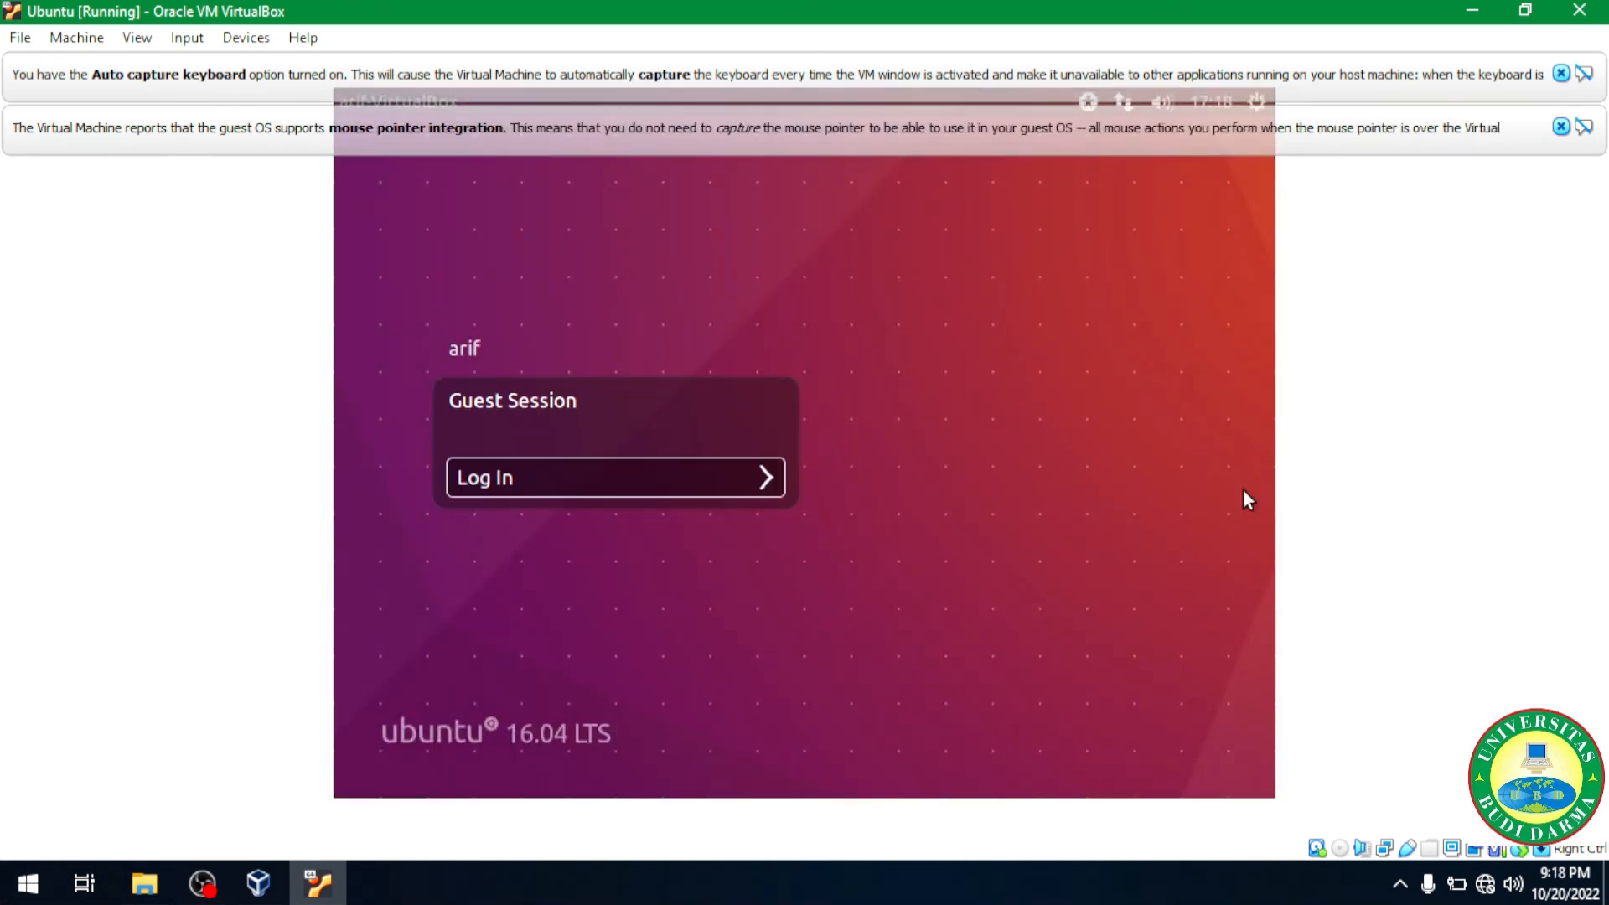
key("Up")
key("Down")
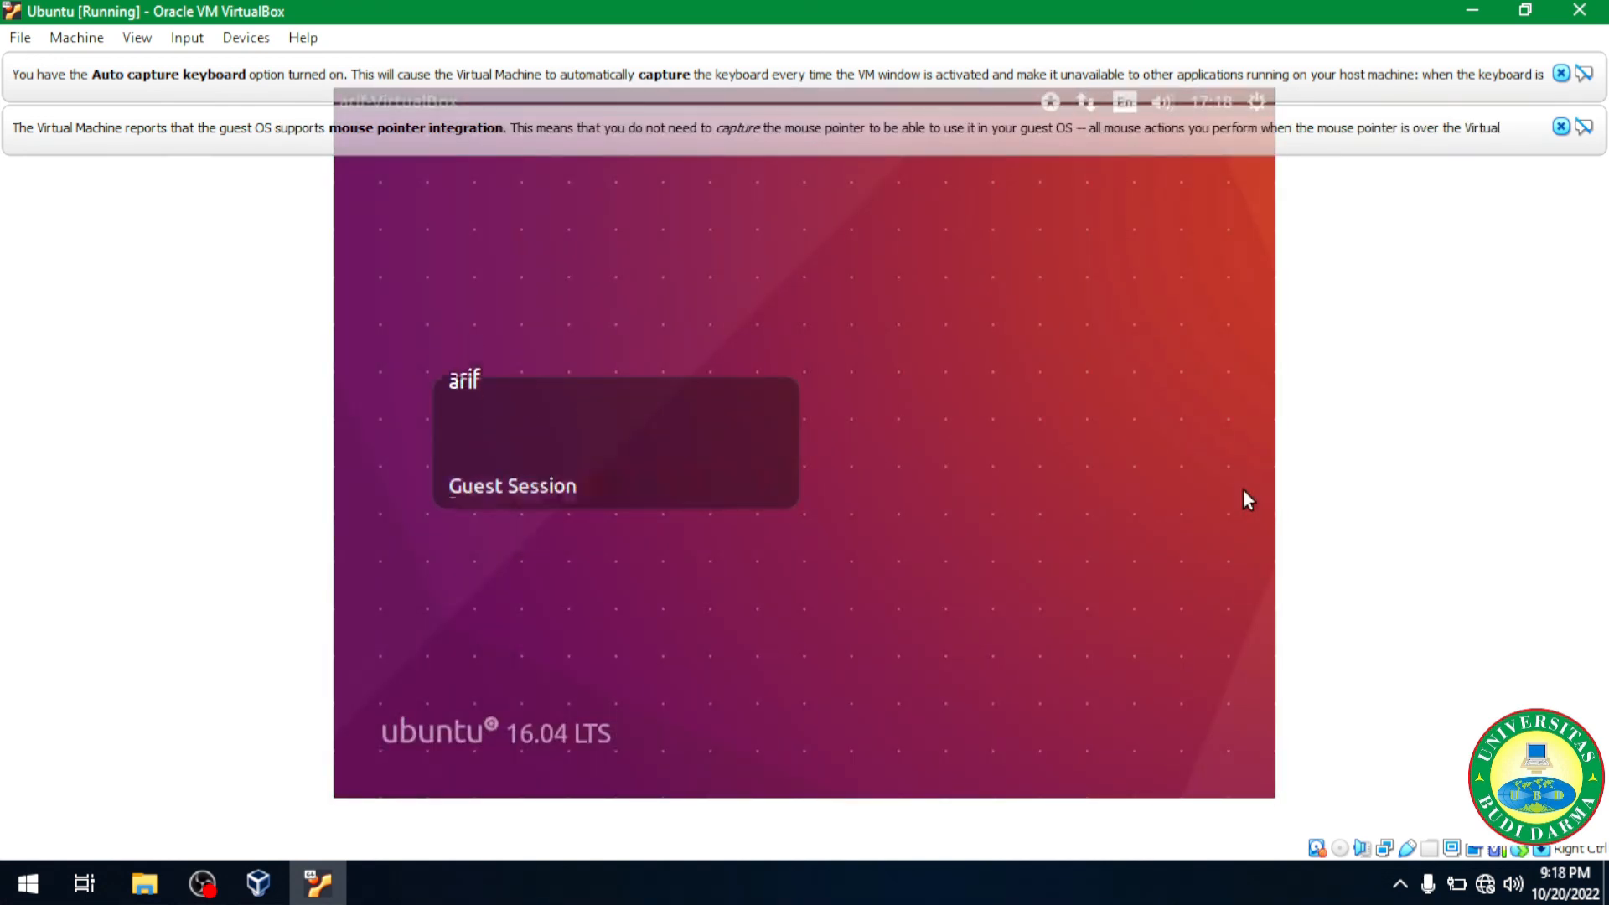
key("Up")
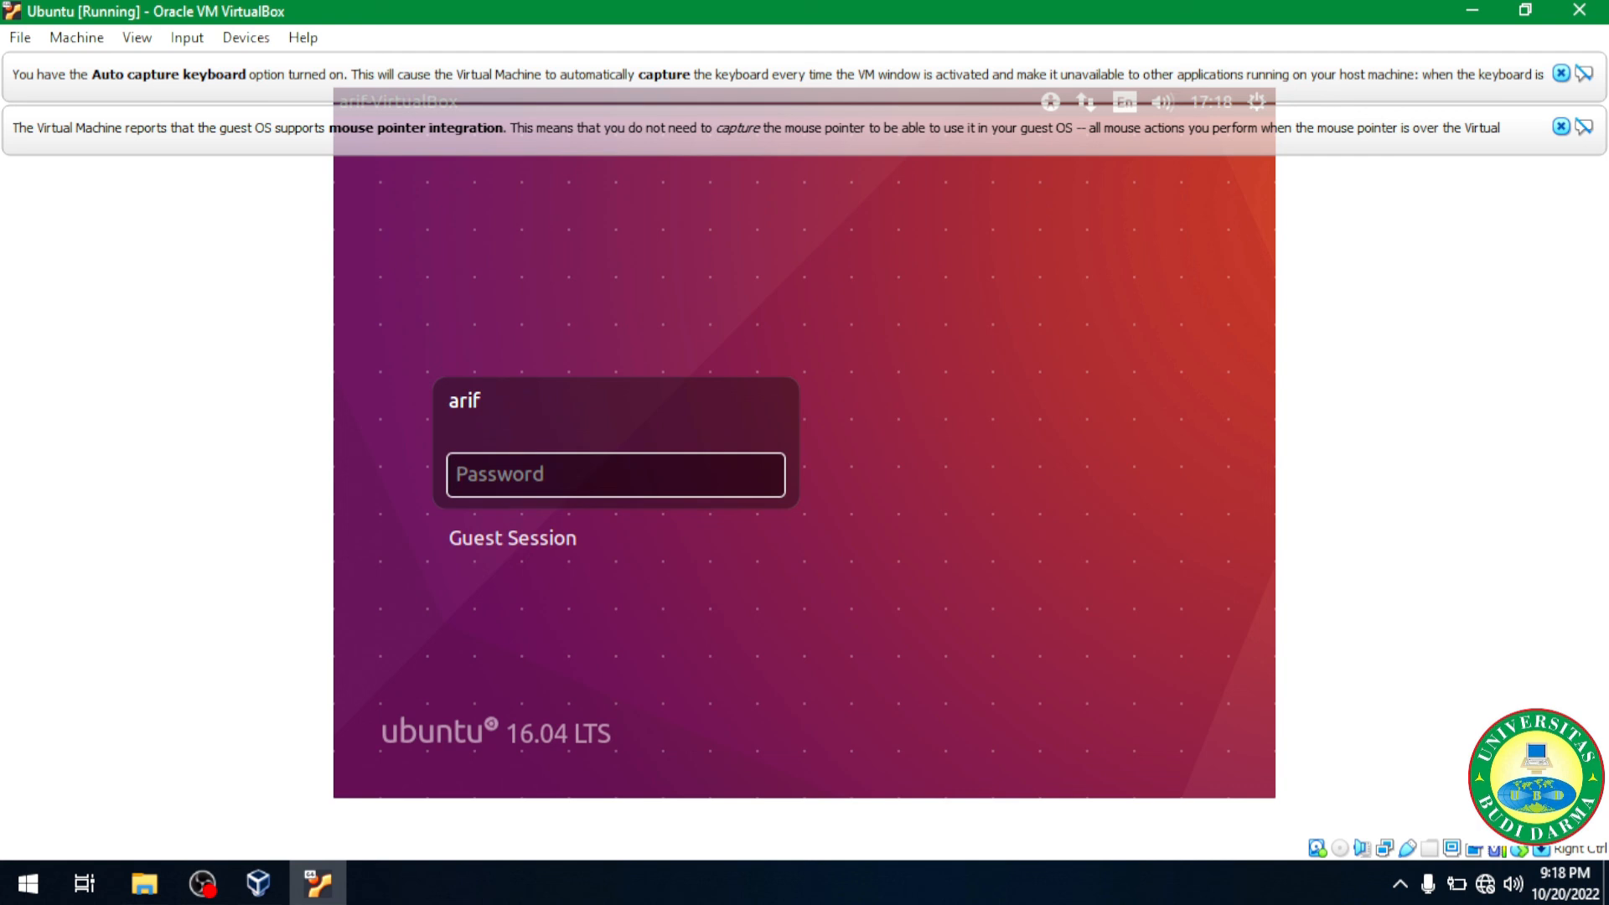
key("Down")
key("Up")
type("•••••")
key("Return")
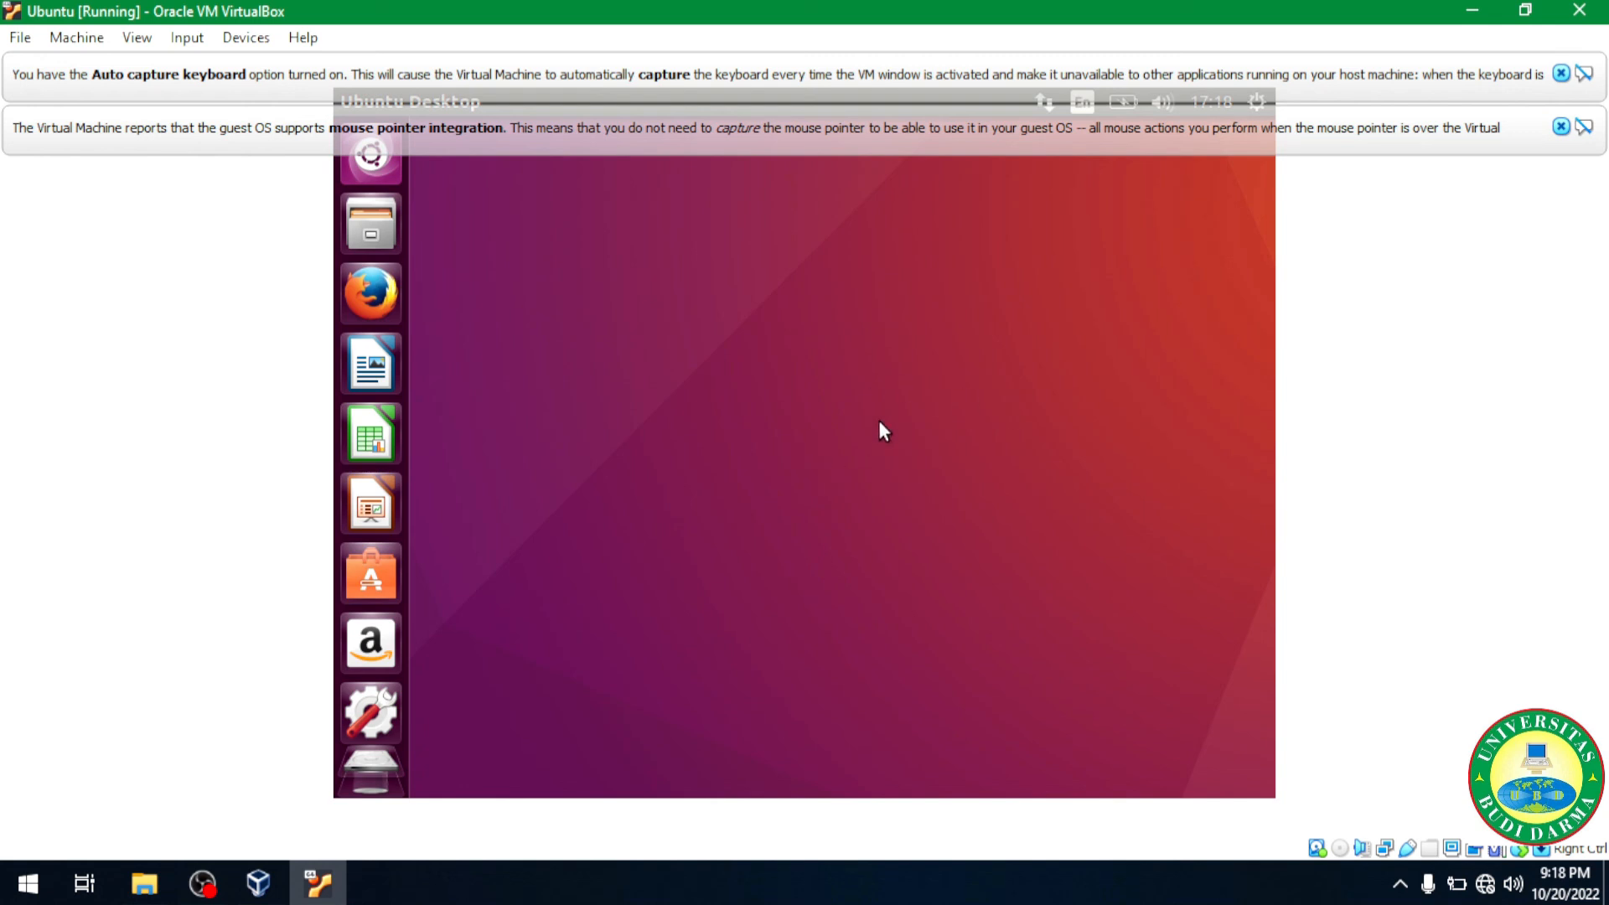
left_click(1560, 127)
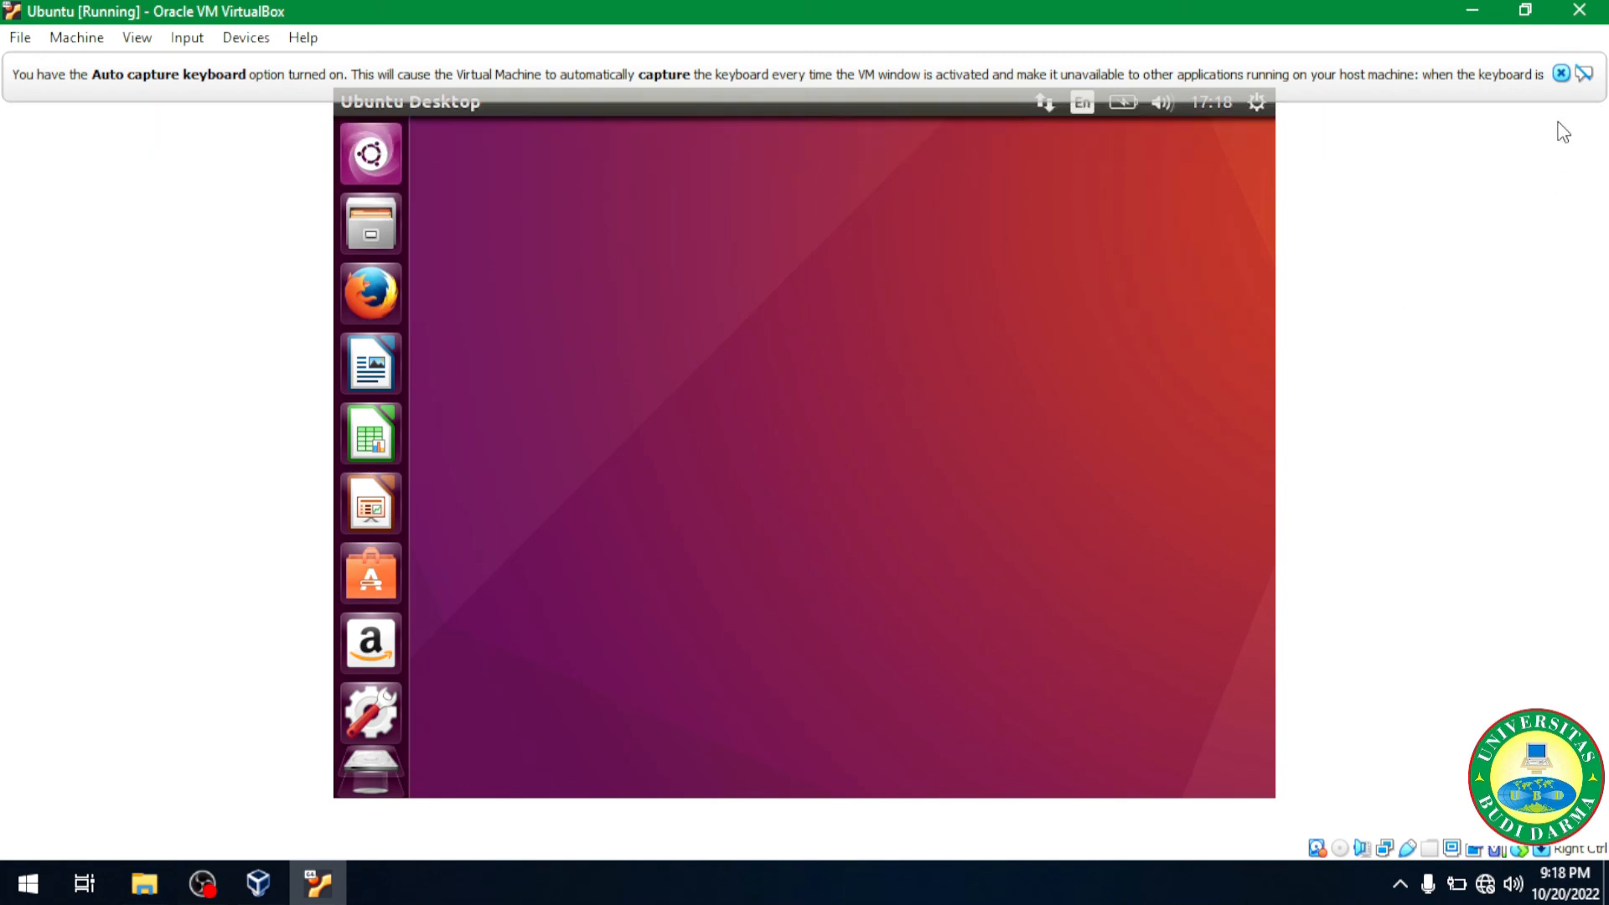
left_click(1560, 74)
left_click(377, 151)
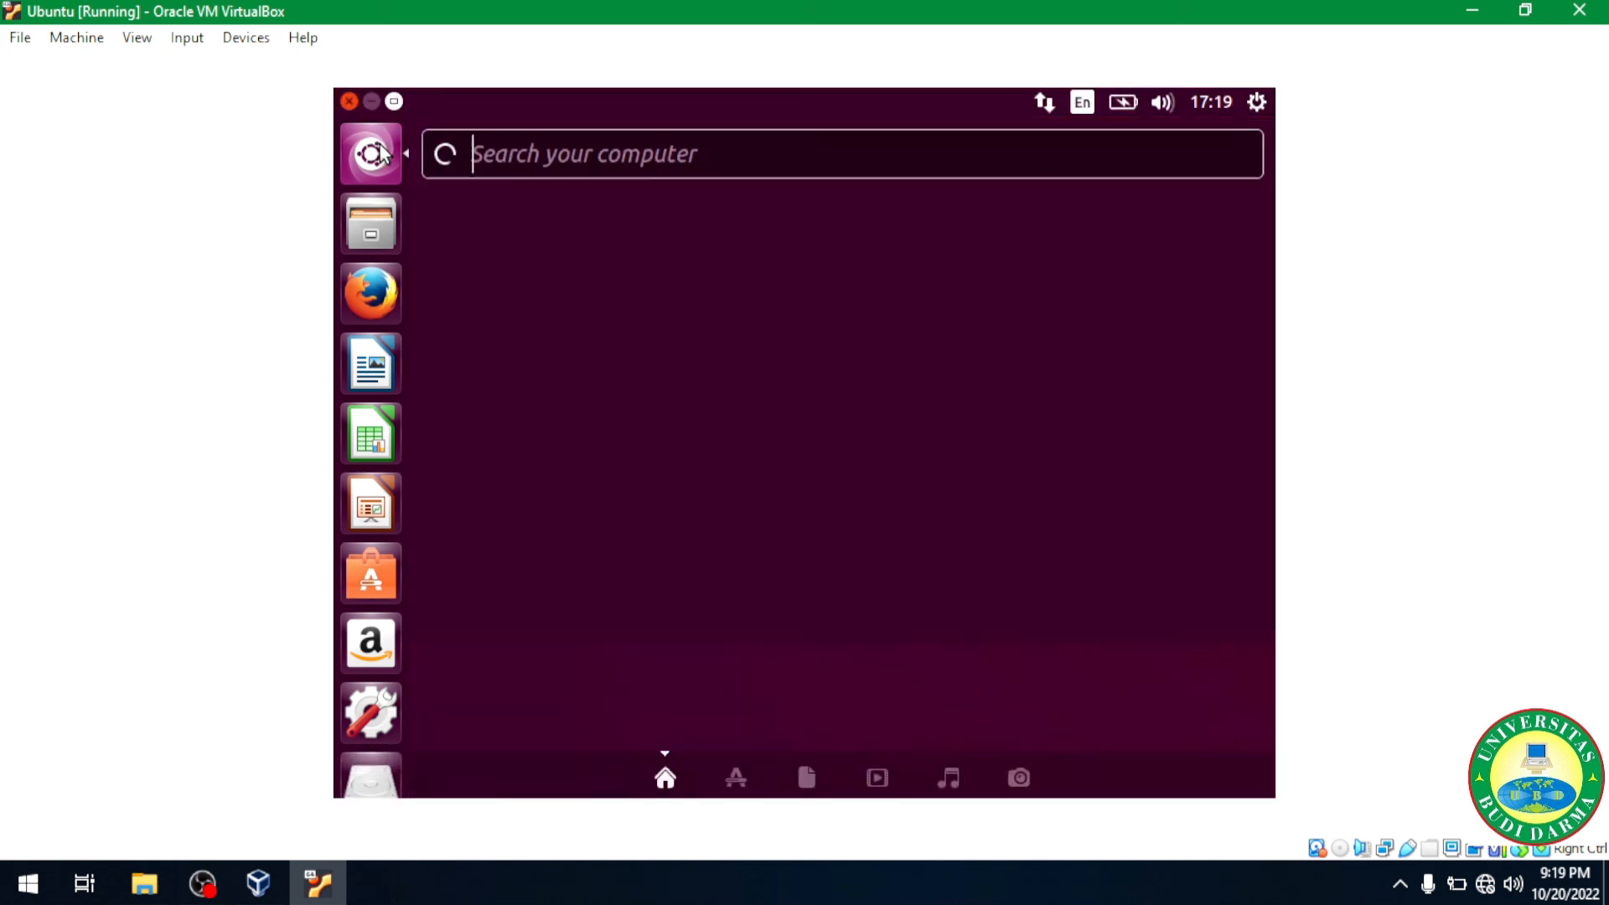